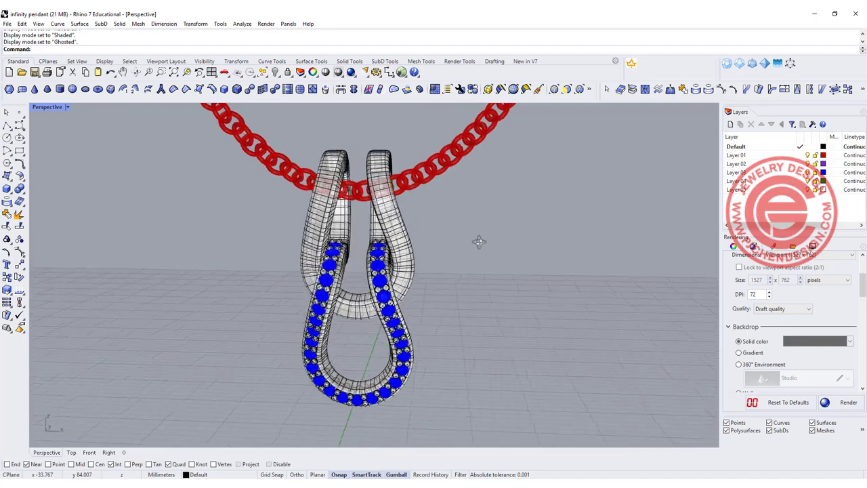
Explode the finished infinity pendant into separate surfaces and select its lower gem-set loop.
right_click_drag(479, 241, 420, 234)
left_click(407, 231)
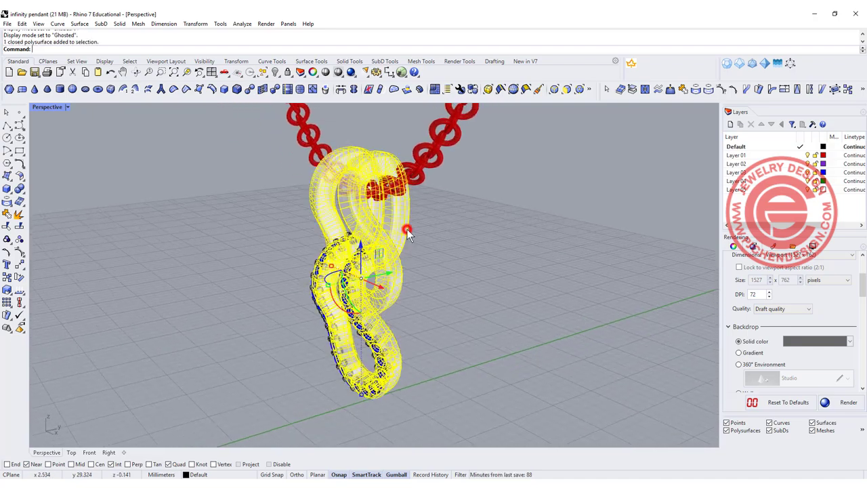
left_click(19, 212)
right_click_drag(306, 308, 412, 352)
left_click(414, 351)
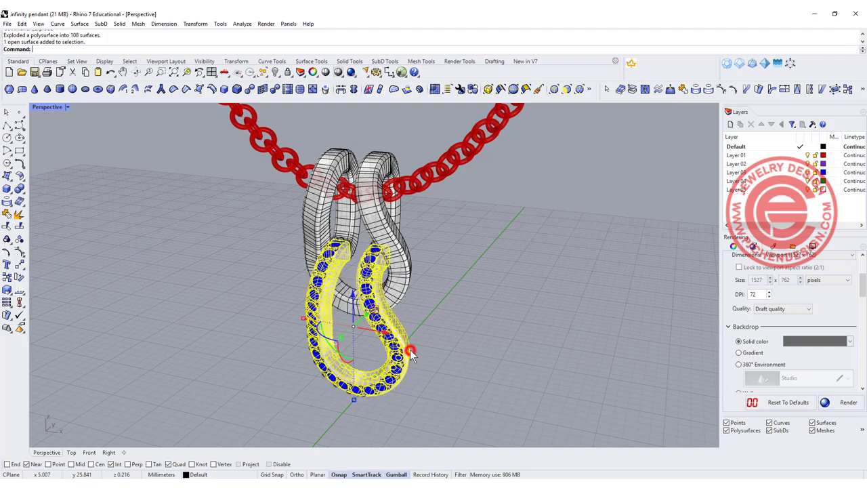
Examine from several angles how the pendant's upper surfaces wrap the chain and meet the lower gem-set loop.
right_click_drag(551, 313, 515, 298)
left_click(338, 170)
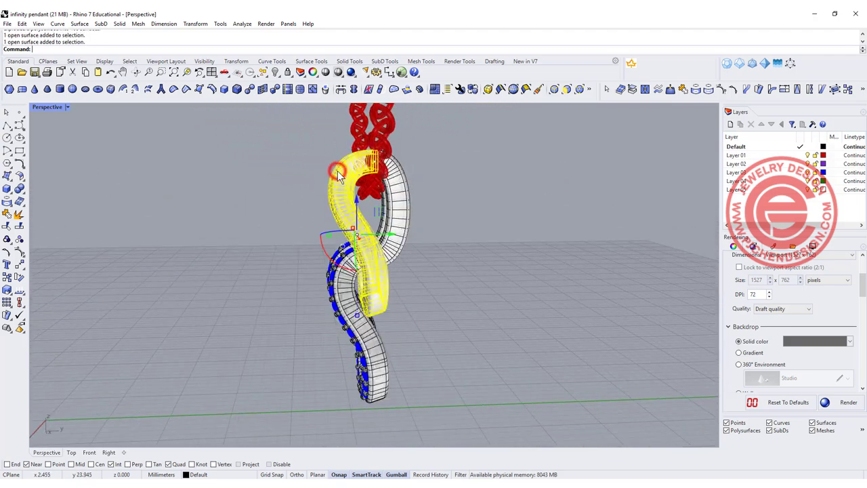
left_click(402, 194)
mouse_move(458, 237)
right_mouse_down()
mouse_move(433, 238)
mouse_move(449, 241)
right_mouse_up()
right_click_drag(449, 276, 495, 261)
left_click(413, 345)
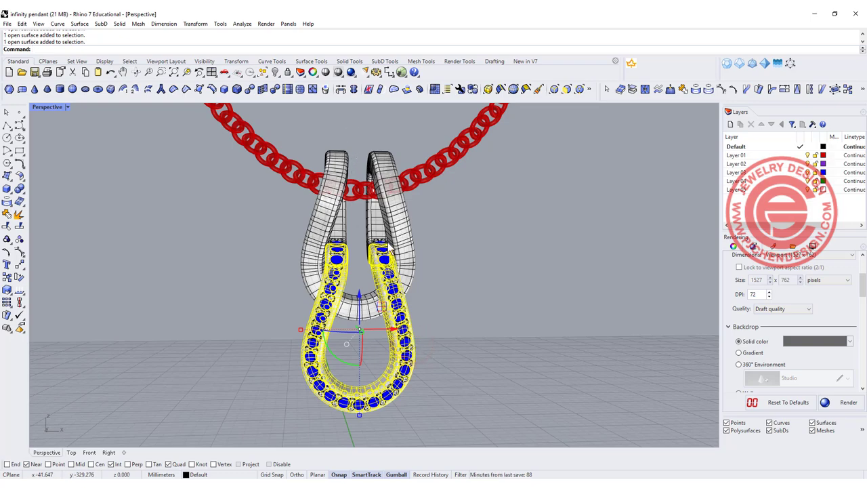
right_click_drag(441, 283, 343, 242)
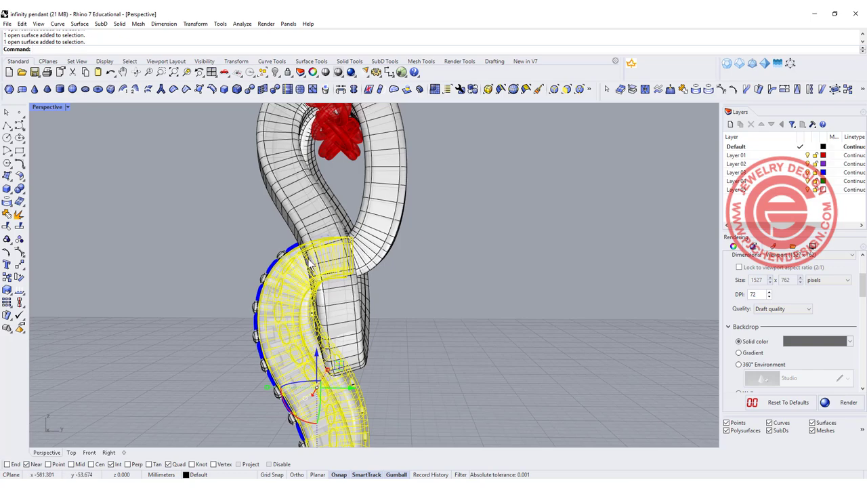
right_click_drag(389, 298, 422, 242)
right_click_drag(470, 277, 446, 235)
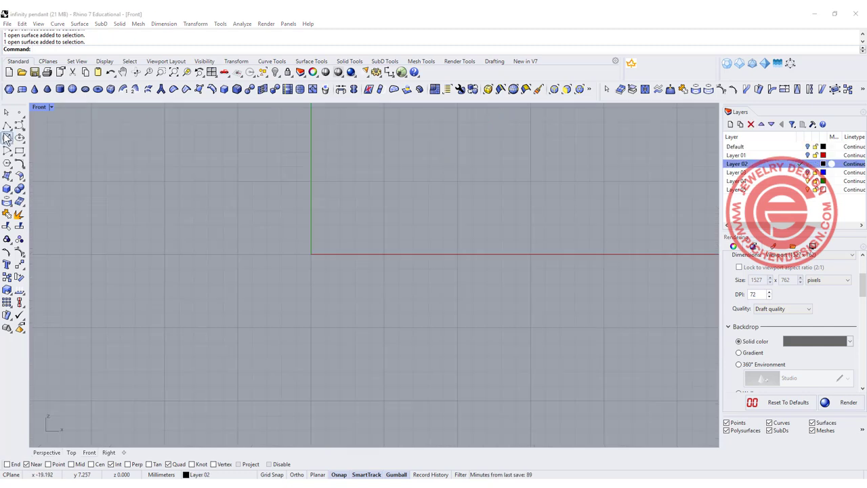
Draw a circle with a diameter of 1 mm centred on the origin in the Front view.
left_click(7, 137)
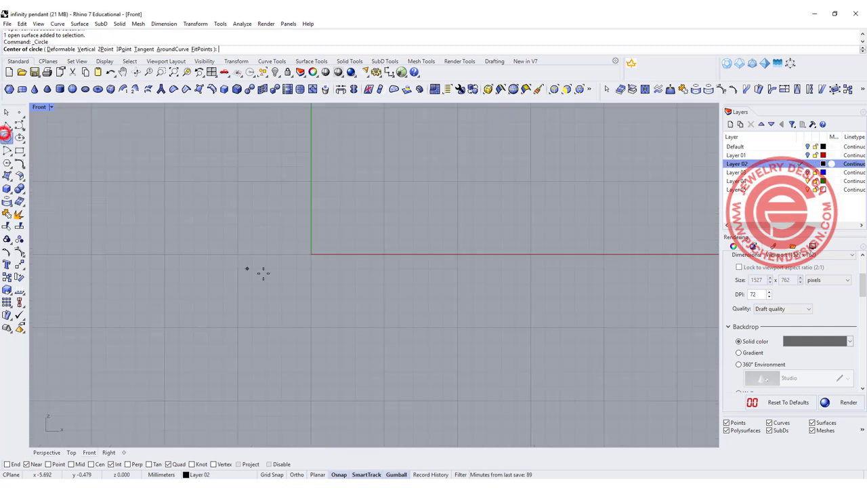
key("Escape")
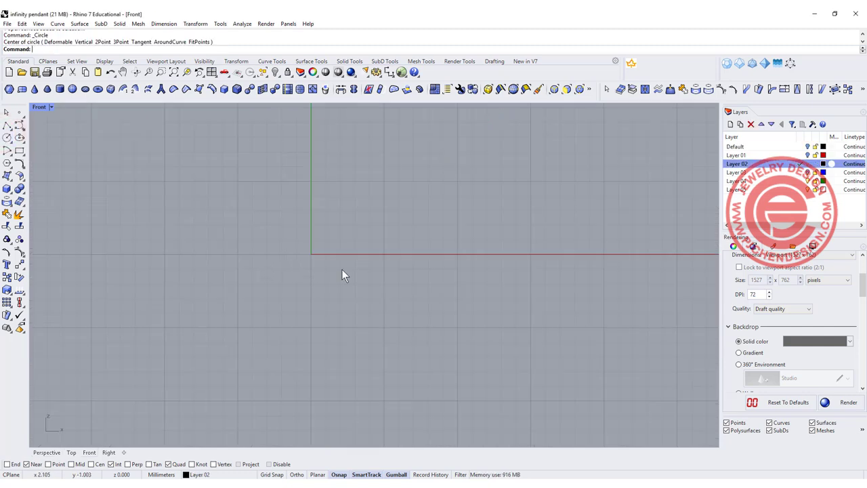
left_click(6, 137)
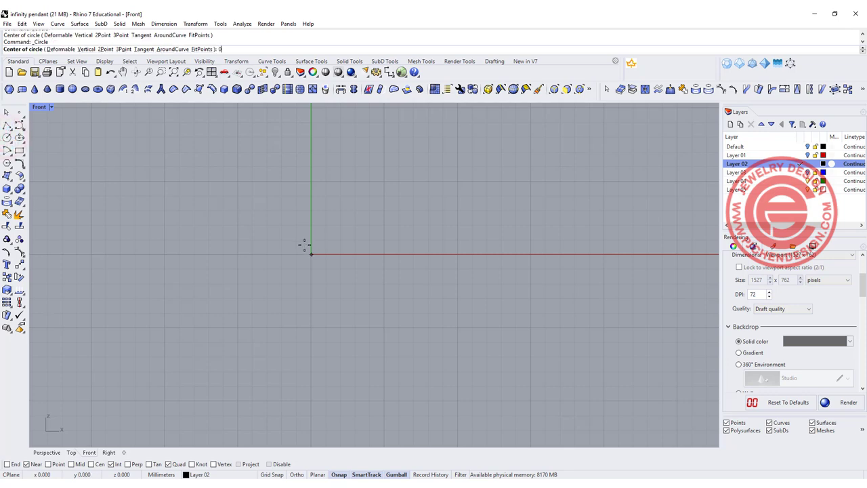
key("Return")
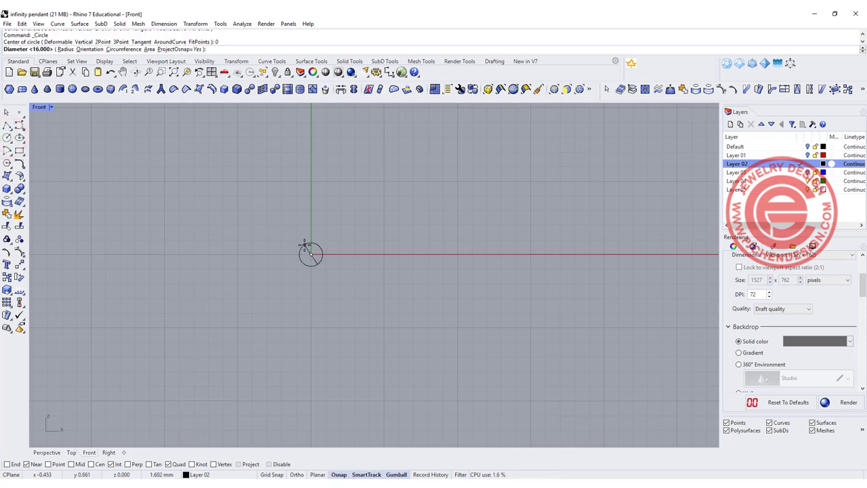
key("Return")
scroll(320, 251, "up", 2)
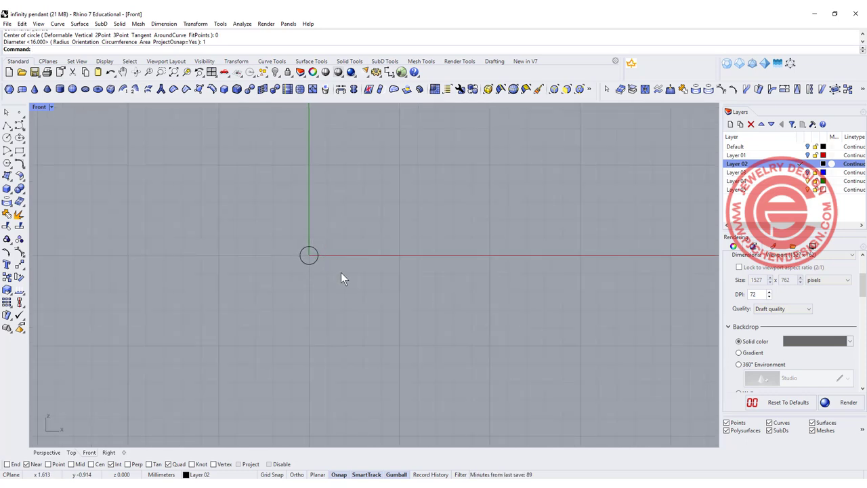
right_click_drag(342, 273, 337, 232)
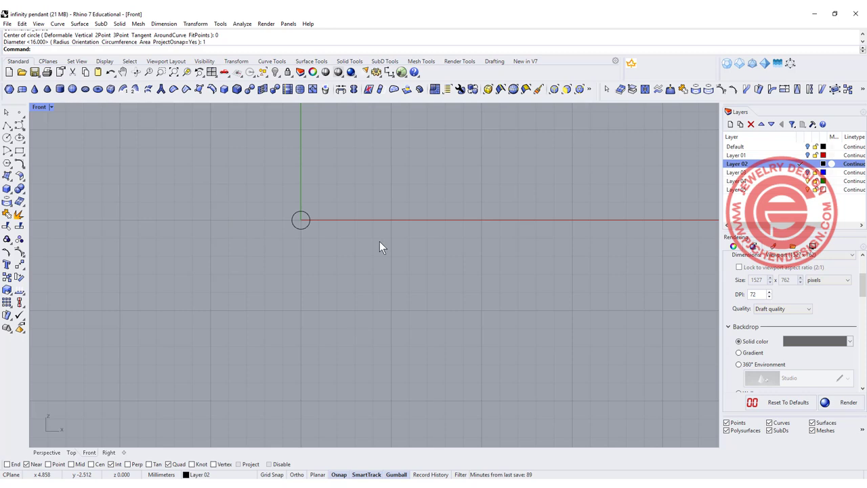
Draw a lower semicircular arc centred on the origin with a radius of about 3.5 mm.
left_click(7, 151)
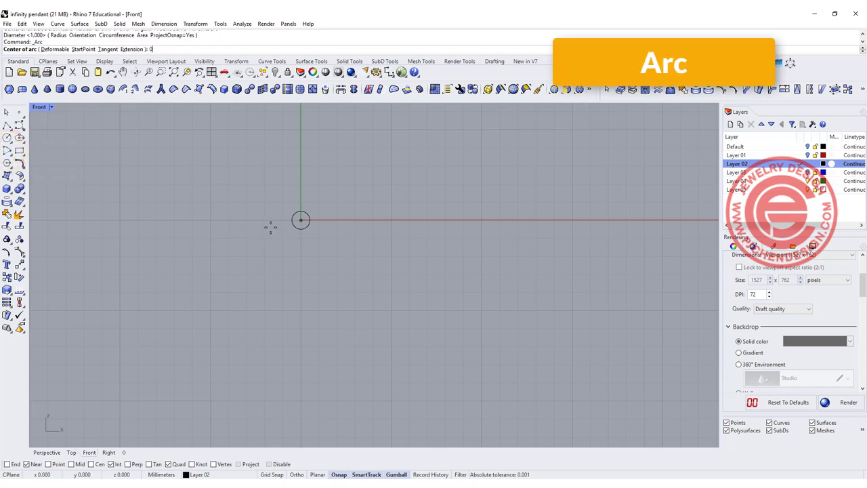
type("0")
key("Return")
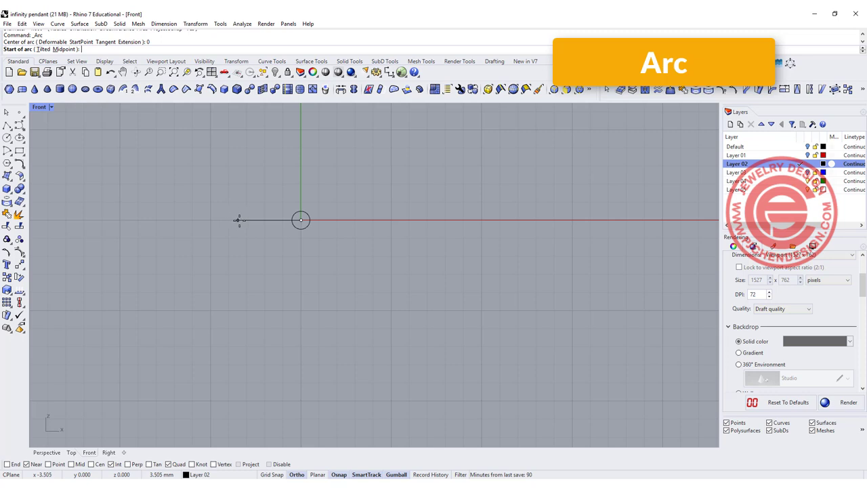
left_click(239, 219)
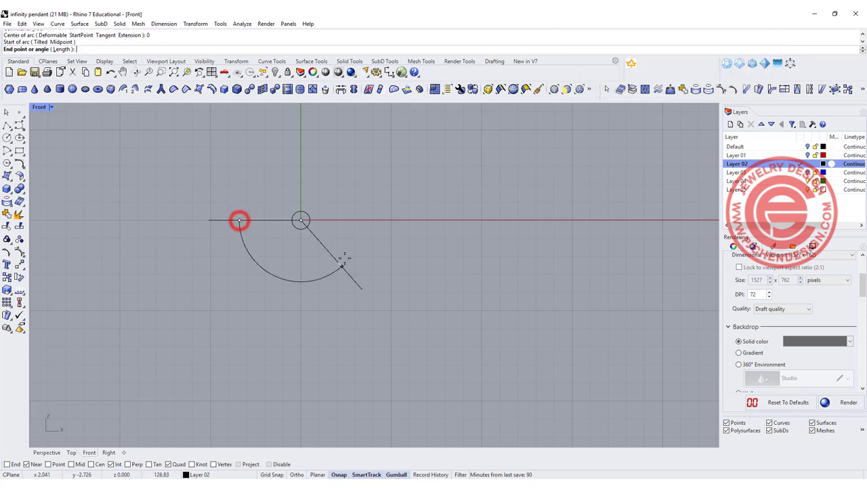
left_click(361, 229)
scroll(333, 261, "down", 6)
scroll(332, 234, "up", 6)
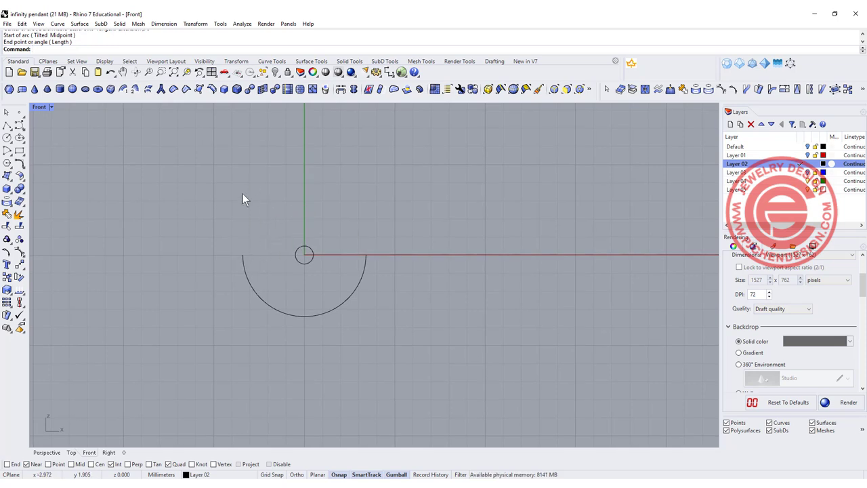
Draw a short vertical line above the arc, left of the vertical axis, and shift it slightly outward.
left_click(19, 123)
right_click_drag(271, 136, 263, 192)
left_click(273, 177)
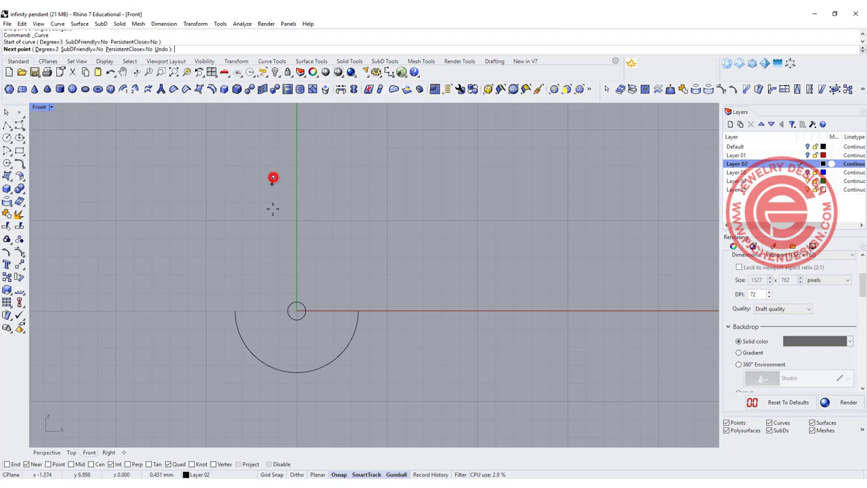
left_click(273, 215)
key("Return")
left_click(273, 202)
left_click_drag(306, 196, 296, 196)
left_click(316, 220)
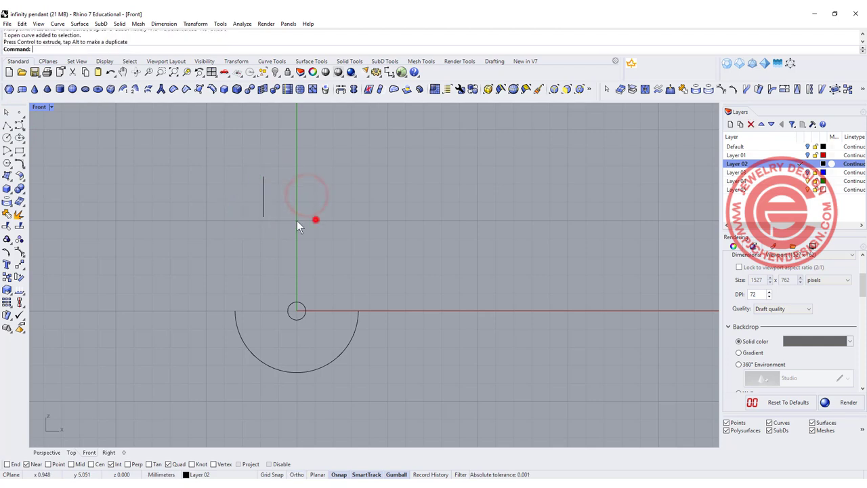
Blend the vertical line's lower end to the arc's left end with Tangency continuity at both ends.
left_click(21, 164)
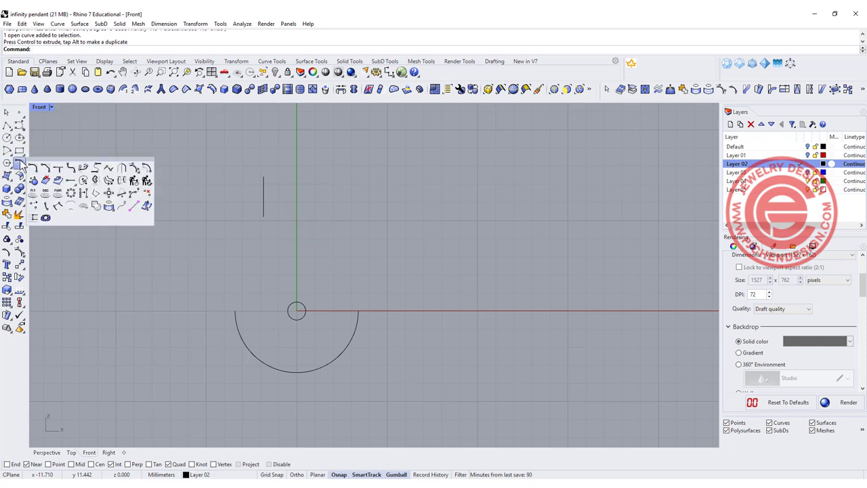
left_click(85, 166)
left_click(265, 214)
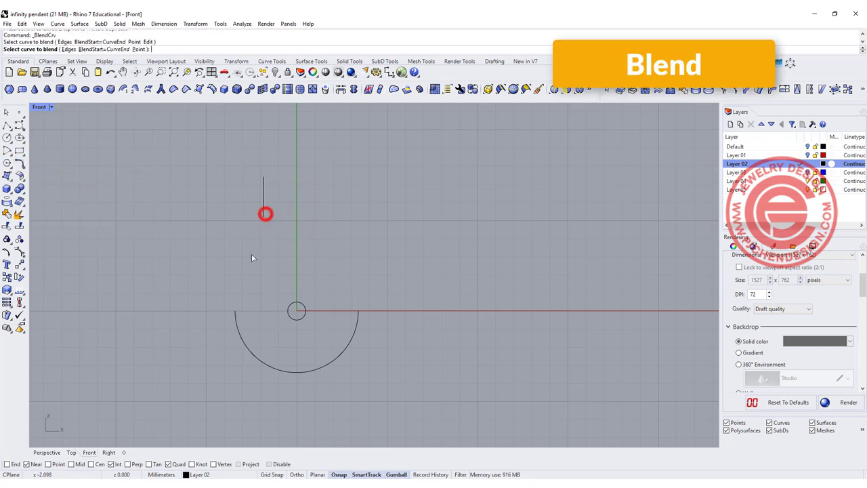
left_click(235, 311)
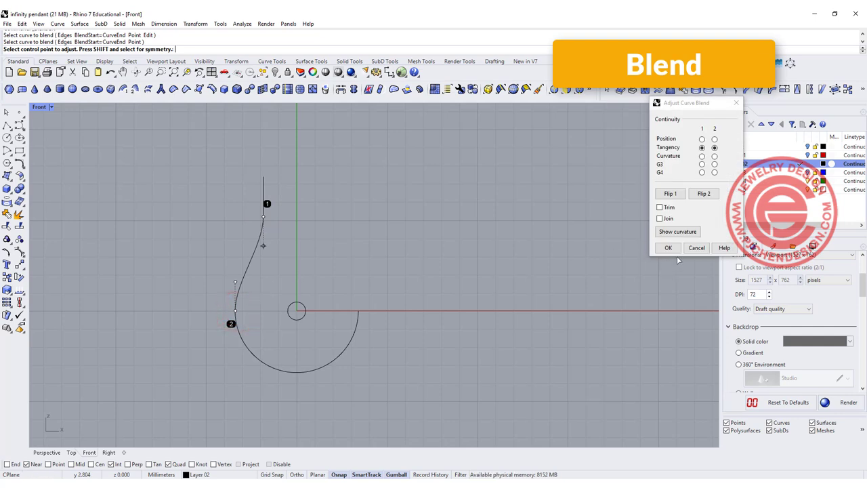
left_click(666, 247)
Mirror a copy of the blend curve about the vertical axis through the origin.
left_click(272, 269)
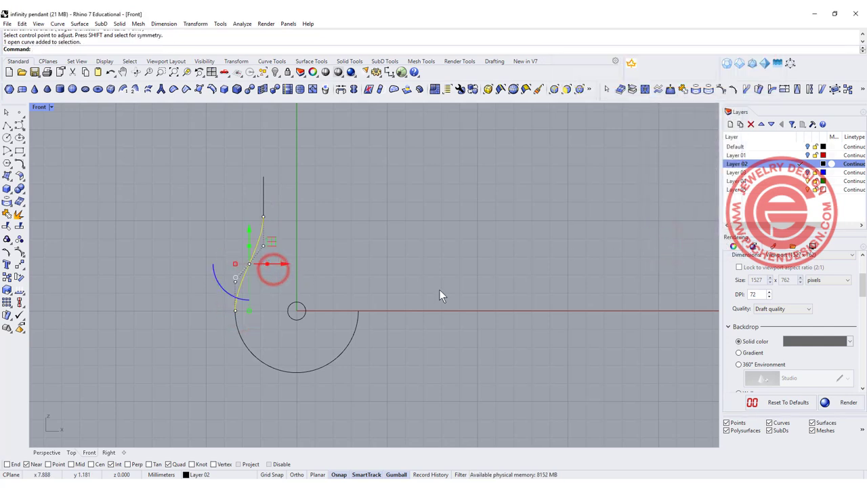
left_click(16, 266)
left_click(34, 278)
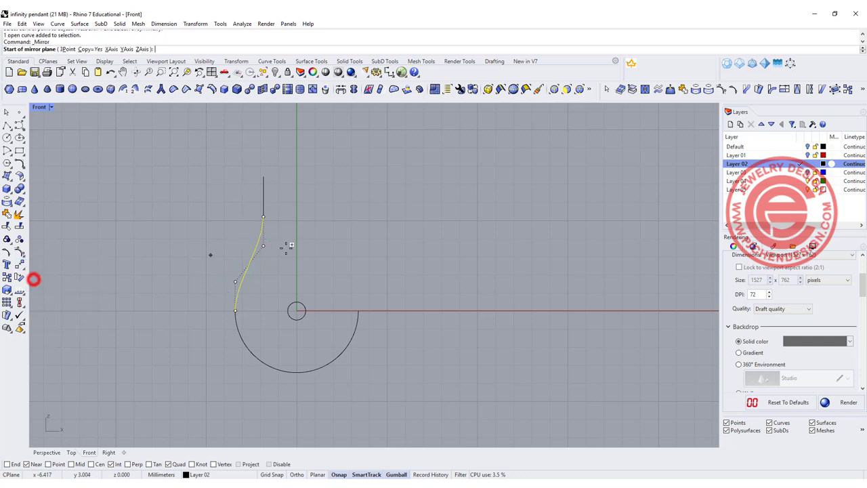
type("0")
key("Return")
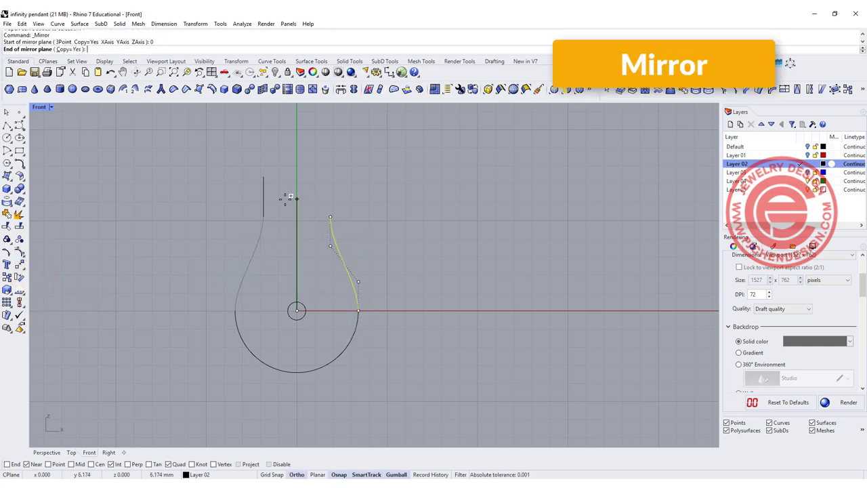
left_click(288, 198)
left_click(415, 199)
Join the arc and both blend curves into one open teardrop-shaped curve.
left_click_drag(419, 357, 335, 262)
left_click(243, 273, "shift")
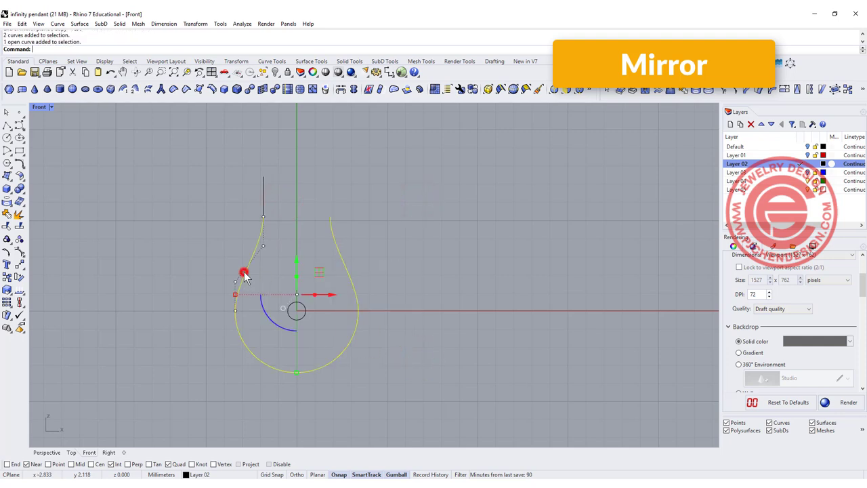
left_click(6, 214)
left_click(482, 294)
right_click_drag(329, 300, 371, 270)
left_click(399, 257)
scroll(430, 259, "up", 2)
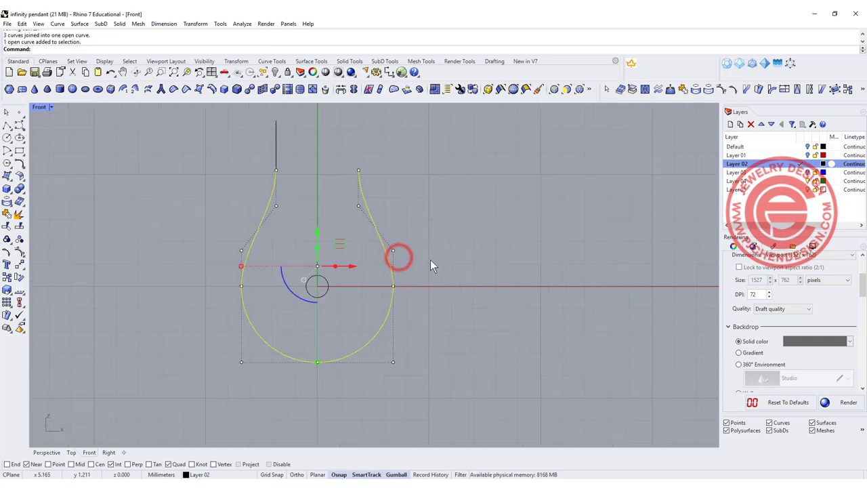
Move the 1 mm circle from its centre onto the teardrop curve's leftmost point on the horizontal axis.
left_click(325, 289)
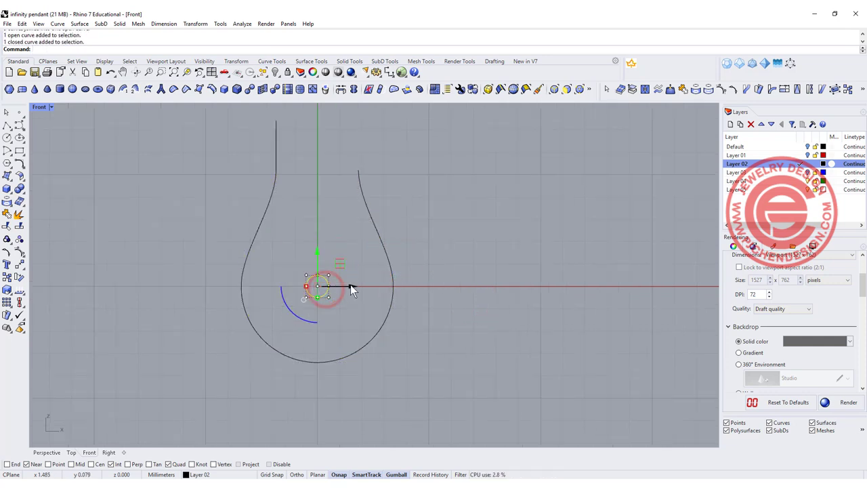
left_click_drag(350, 284, 369, 322)
scroll(254, 274, "up", 3)
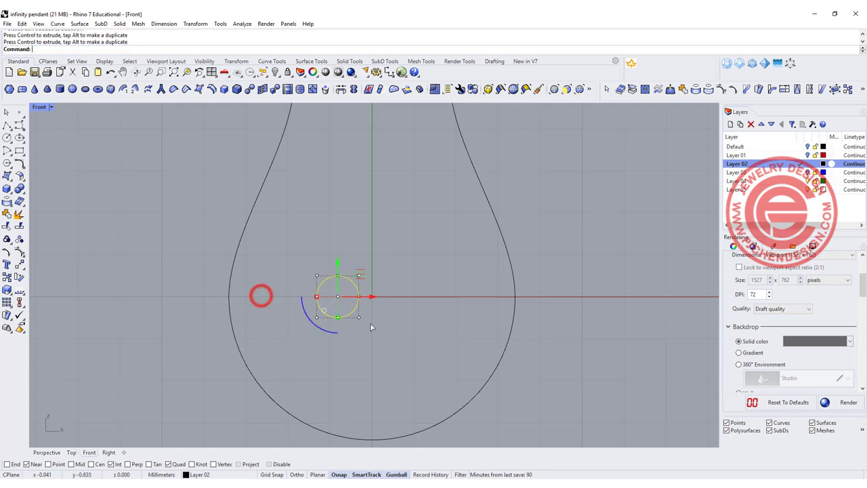
left_click(21, 263)
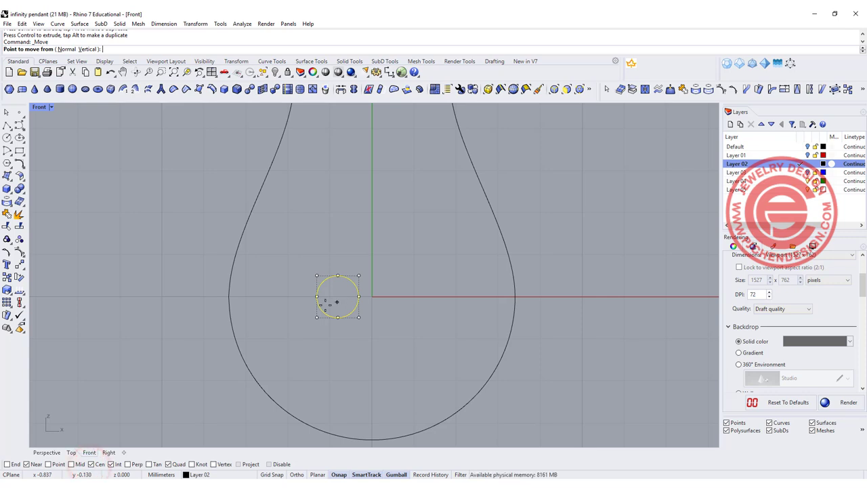
left_click(322, 306)
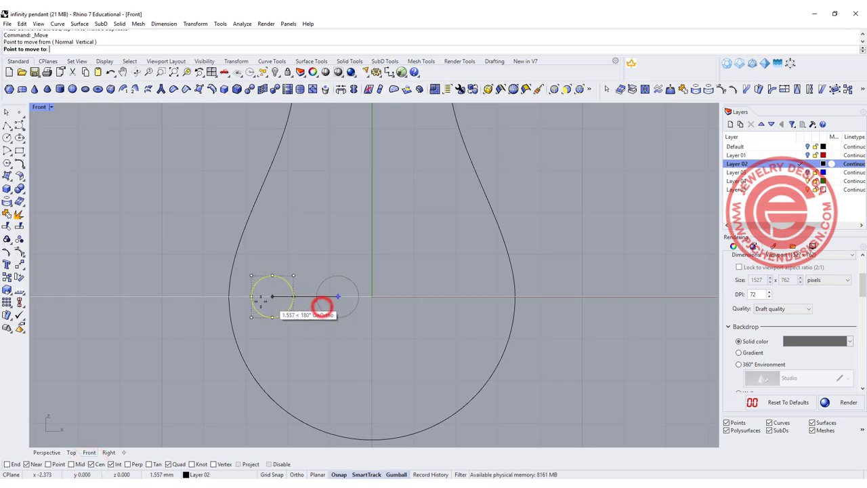
left_click(229, 296)
scroll(320, 289, "down", 2)
scroll(342, 278, "down", 2)
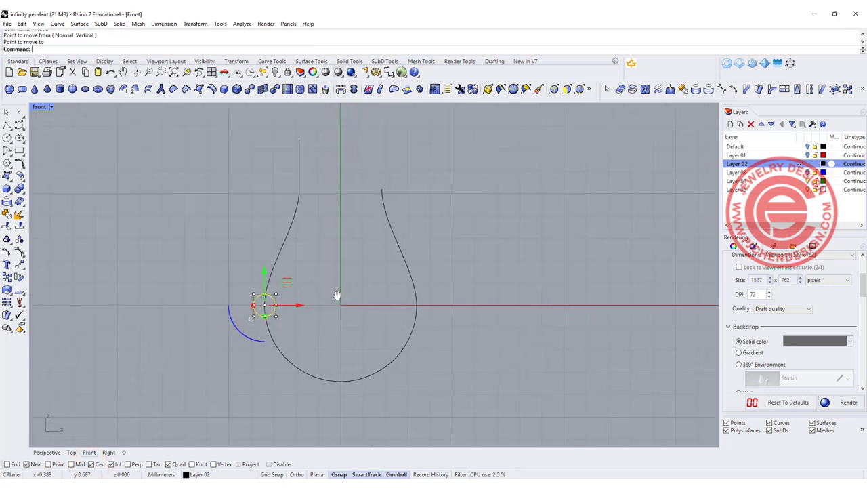
left_click(349, 275)
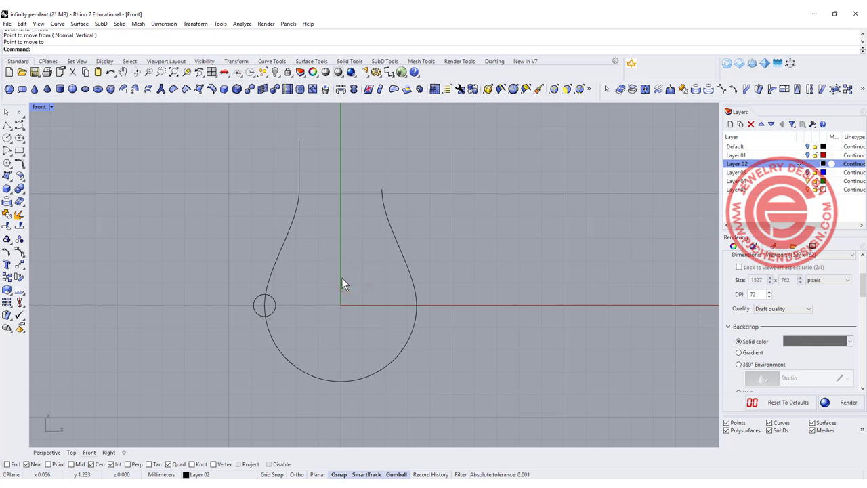
Try offsetting the teardrop curve by 0.6 mm on both sides, and undo the offset.
left_click(272, 315)
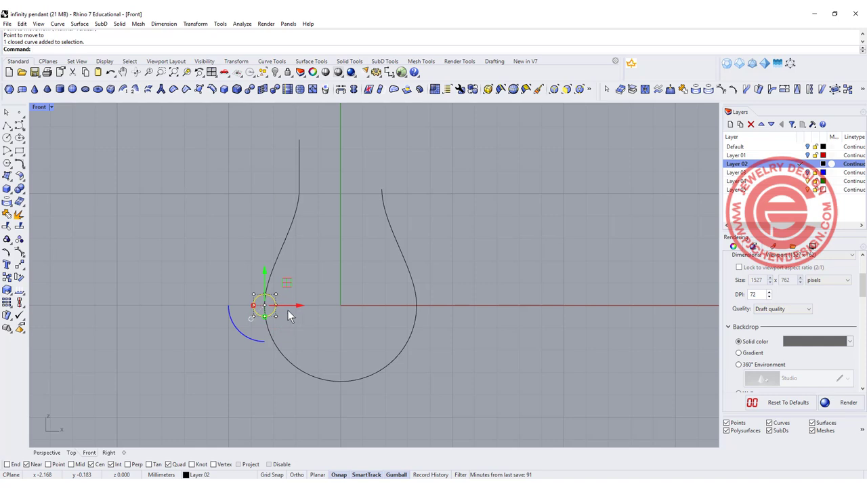
scroll(286, 315, "up", 2)
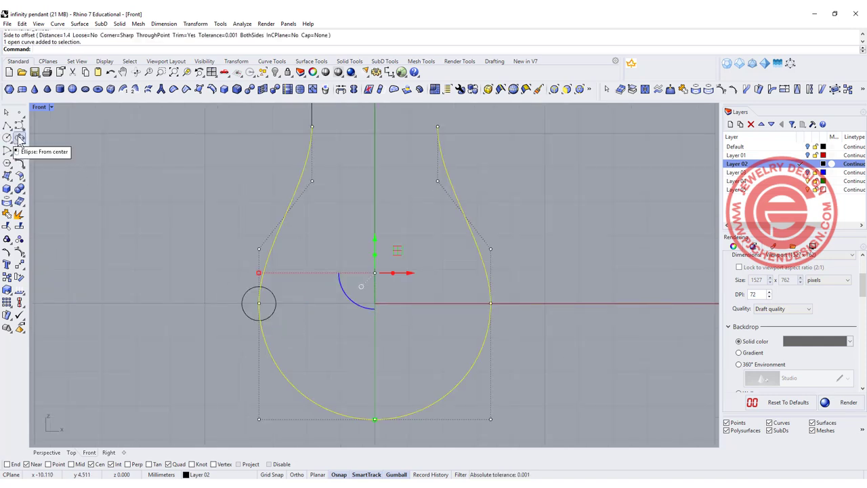
left_click(20, 164)
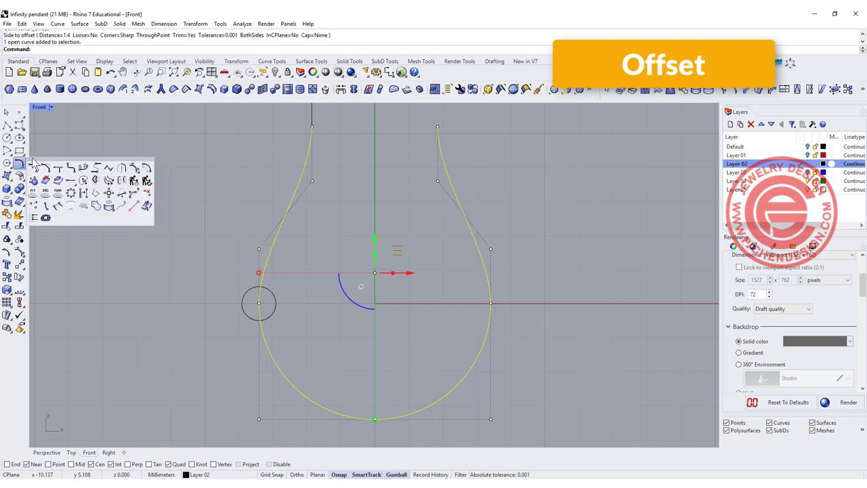
left_click(147, 169)
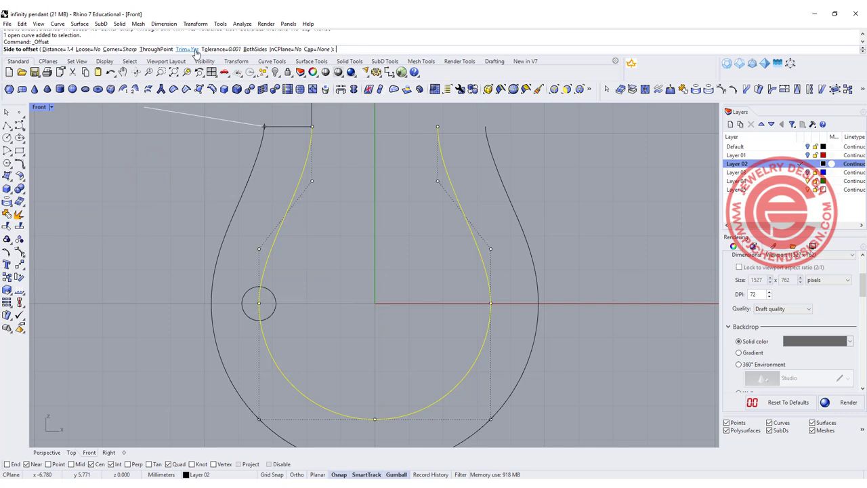
left_click(254, 50)
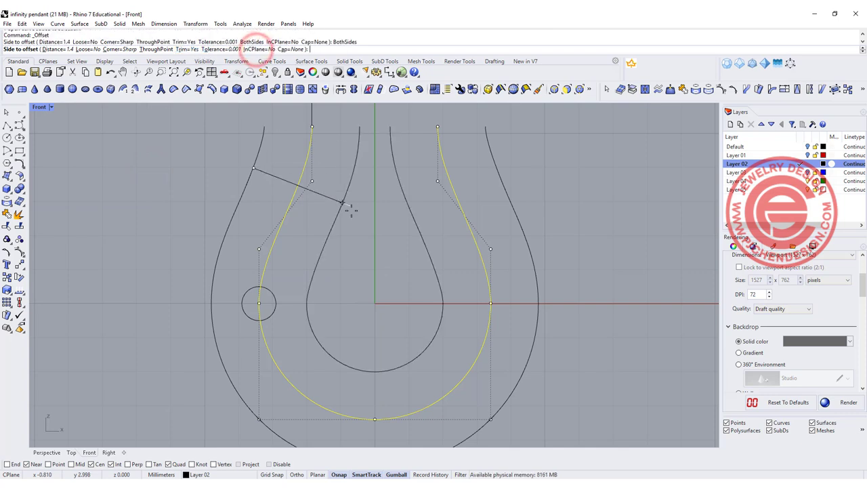
left_click(46, 50)
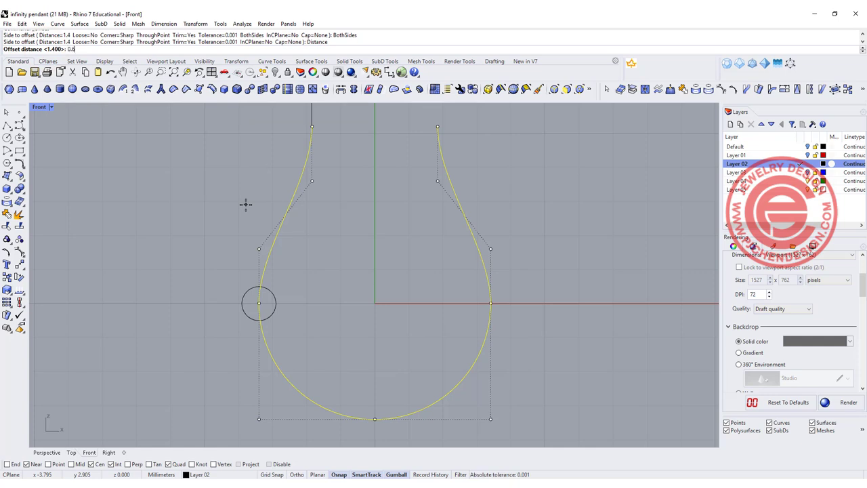
type("0.6")
key("Return")
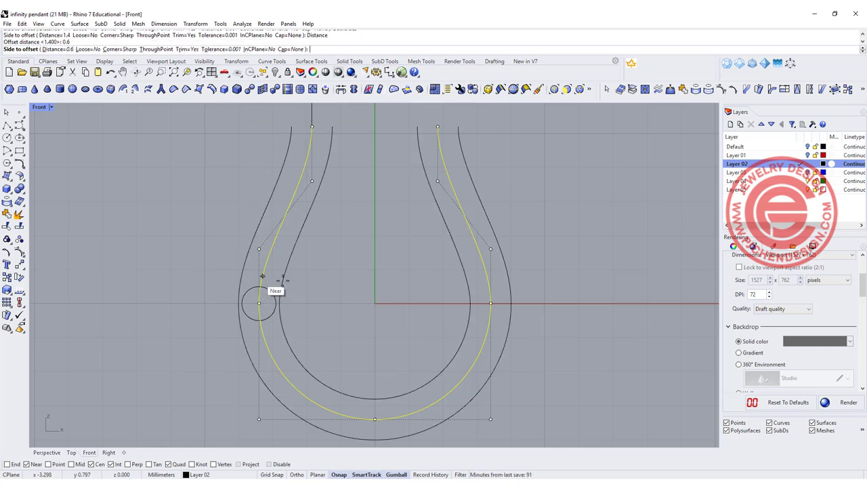
left_click(296, 276)
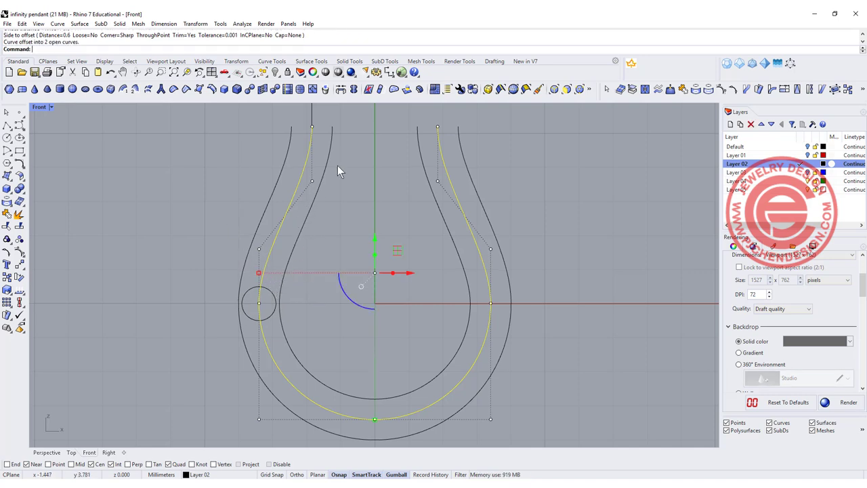
left_click(367, 184)
scroll(367, 193, "down", 4)
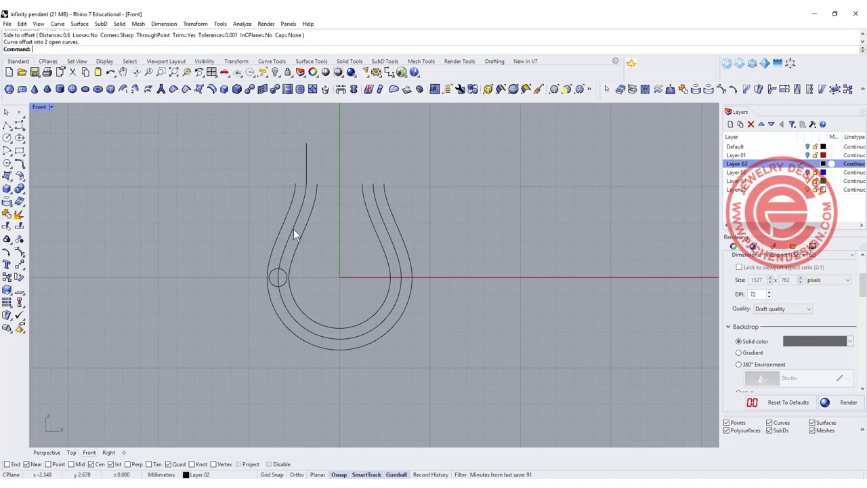
key("ctrl+z")
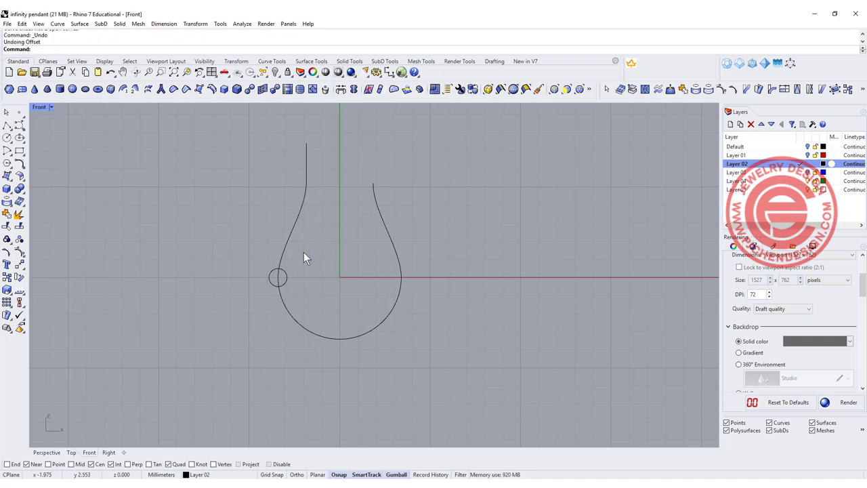
Move the four control points along the teardrop curve's two upper sides forward along the Y axis.
left_click(294, 231)
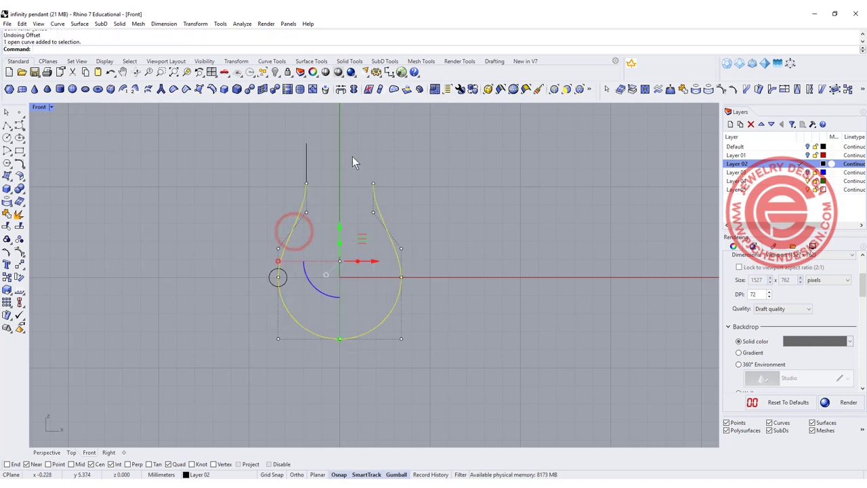
double_click(39, 107)
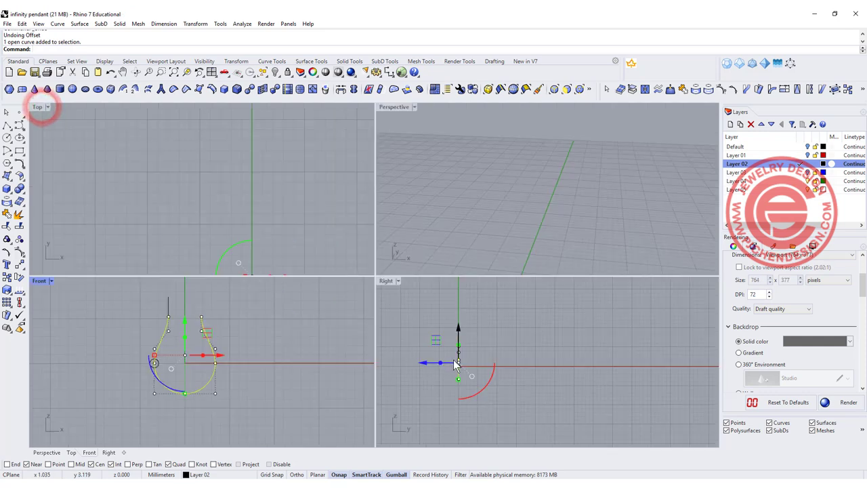
scroll(484, 321, "up", 3)
left_click(267, 333)
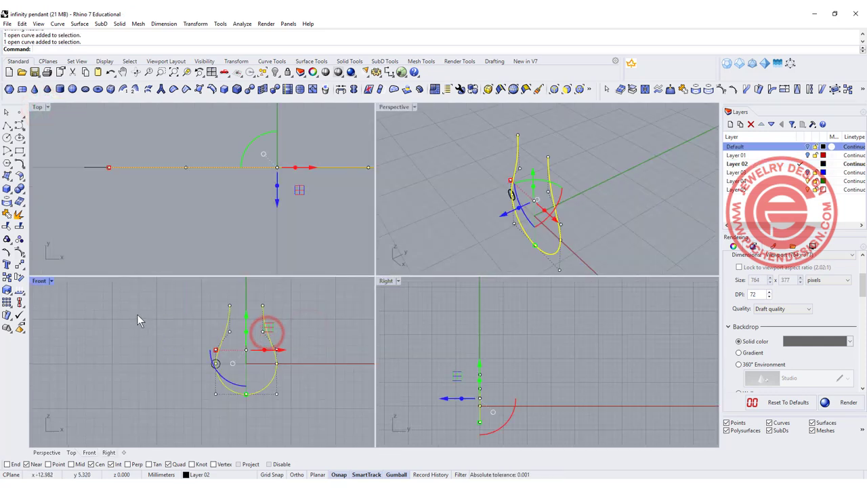
left_click_drag(149, 313, 312, 355)
scroll(449, 395, "up", 6)
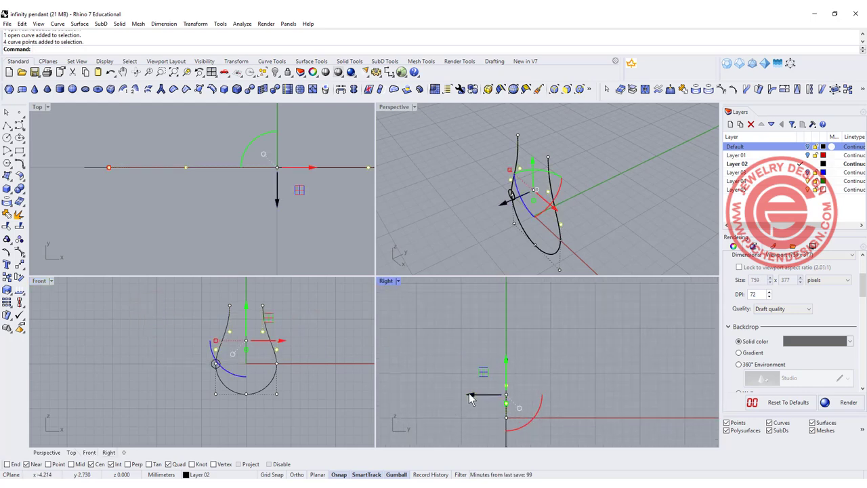
left_click_drag(470, 392, 450, 395)
Inspect the bent teardrop curve from several angles in the Perspective view and undo the control point move.
double_click(393, 107)
scroll(370, 207, "down", 7)
right_click_drag(366, 226, 463, 253)
scroll(412, 233, "up", 7)
scroll(424, 256, "up", 3)
key("ctrl+z")
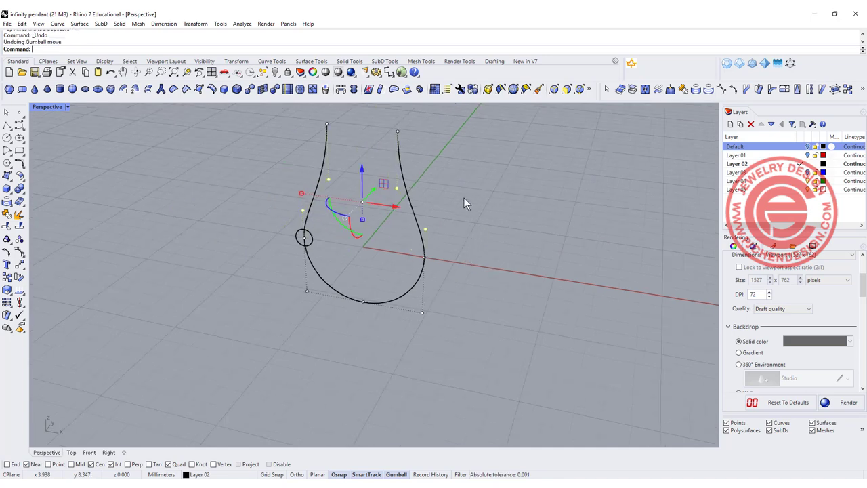
Rebuild the teardrop curve with 16 points and degree 3, deleting the input and preserving the end tangent directions.
right_click_drag(464, 197, 479, 211, "shift")
left_click(481, 244)
left_click(441, 256)
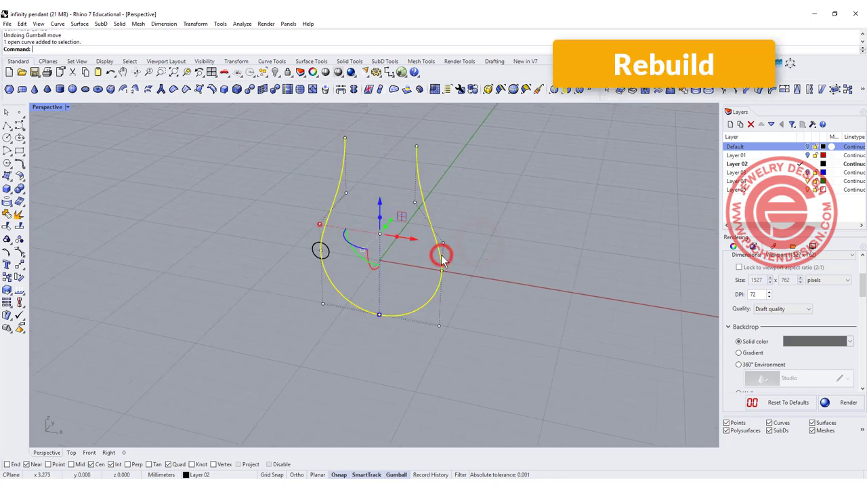
type("Rebuild")
key("Return")
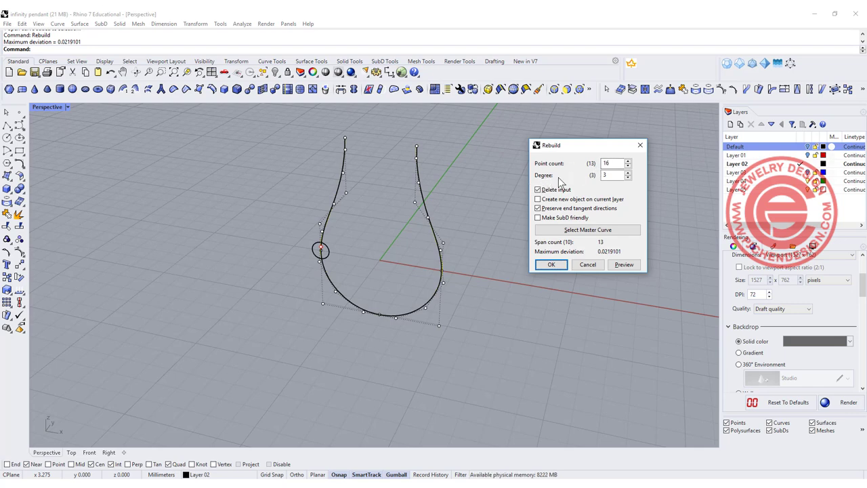
left_click(542, 264)
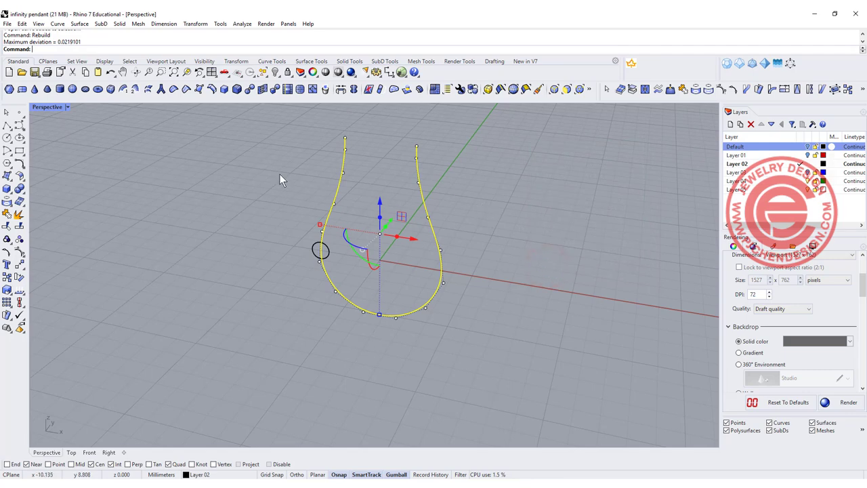
Bend the teardrop curve's sides forward along Y by moving six side control points, and pull the middle pair slightly farther.
left_click_drag(277, 166, 455, 256)
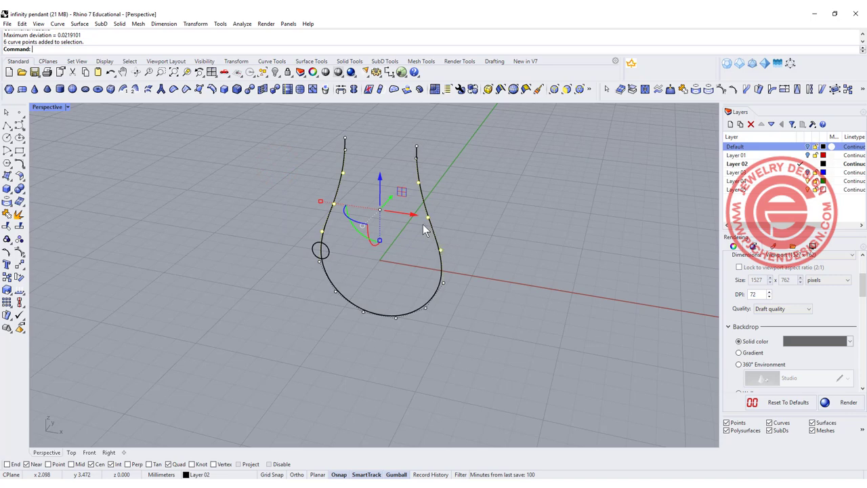
right_click_drag(419, 223, 350, 208)
left_click_drag(350, 207, 287, 217)
left_click_drag(355, 252, 356, 251, "shift")
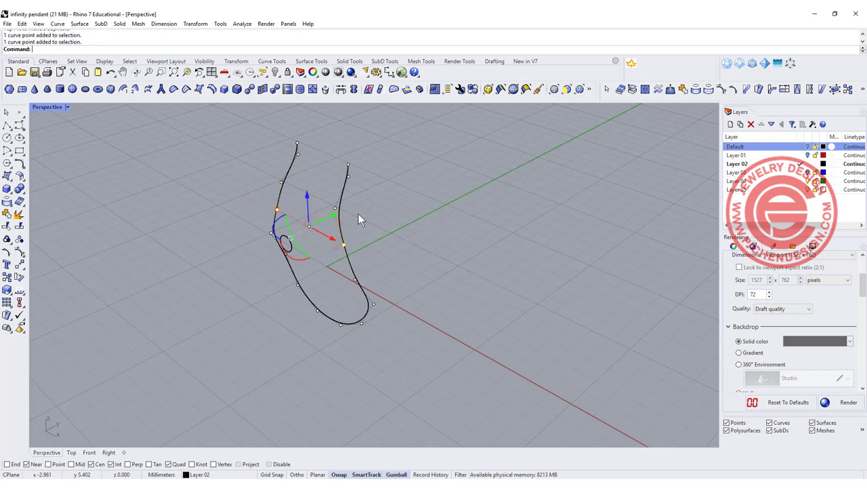
left_click_drag(336, 214, 329, 220)
key("Escape")
key("Escape")
right_click_drag(445, 247, 461, 300)
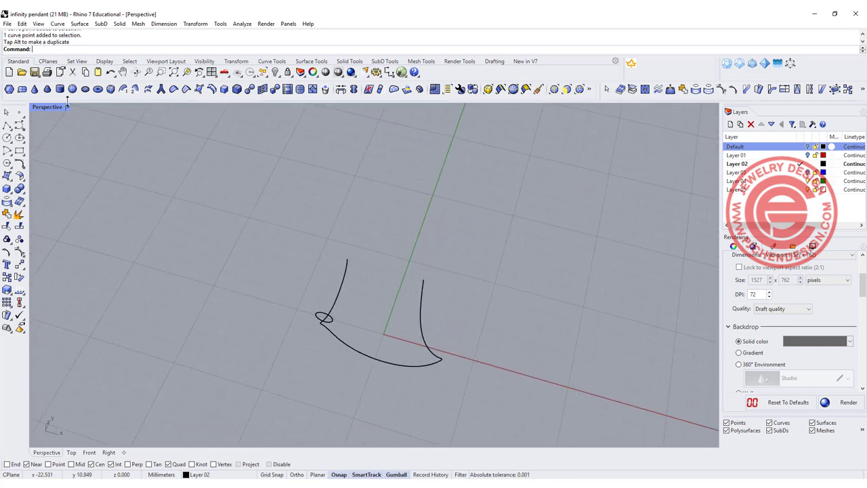
Start a rounded rectangle centred on the teardrop curve's upper left end in the Top view, 1.2 mm long and 1.2 mm wide.
double_click(50, 107)
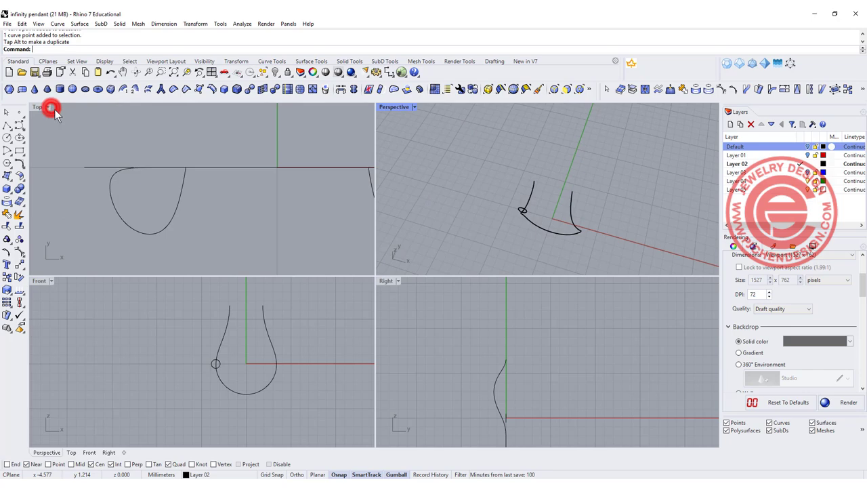
left_click(529, 197)
scroll(235, 308, "up", 12)
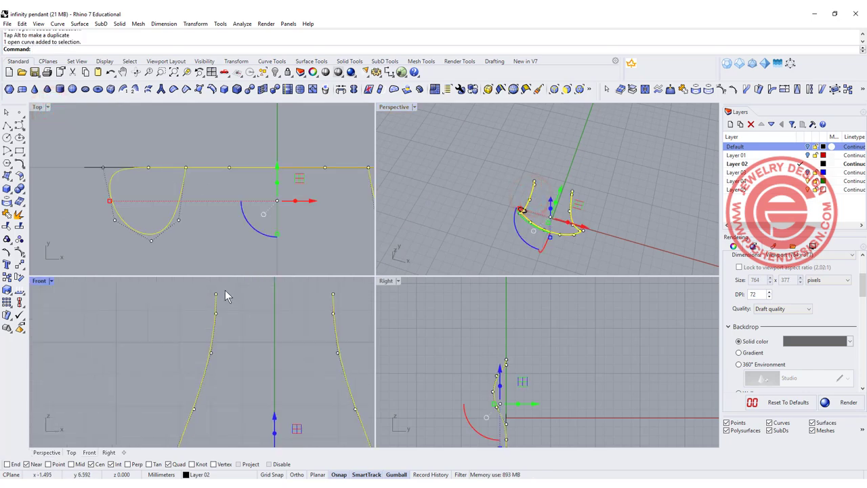
scroll(198, 189, "down", 4)
scroll(230, 193, "down", 2)
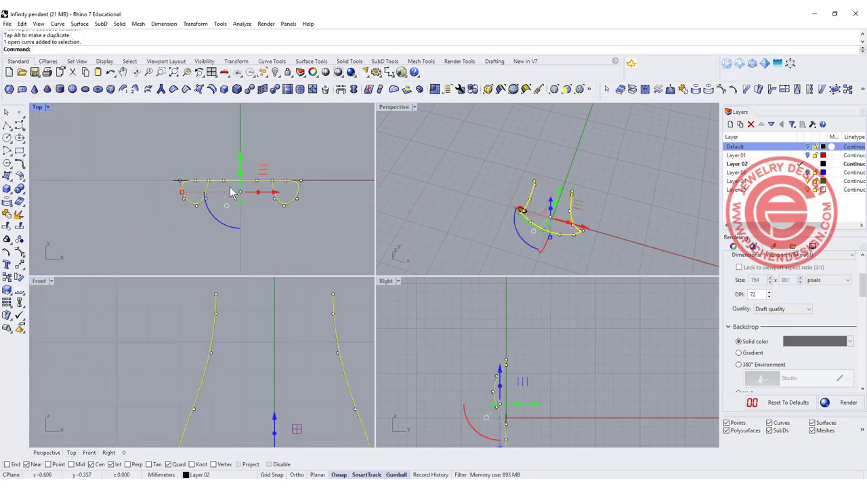
left_click(21, 153)
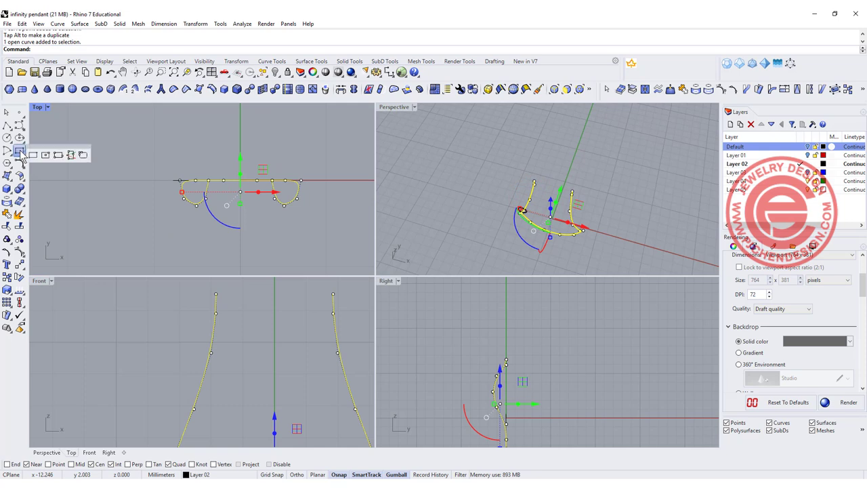
left_click(84, 155)
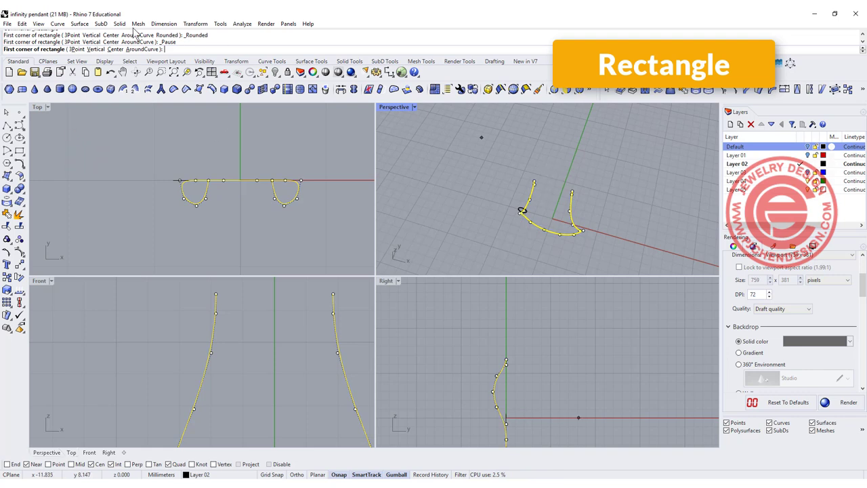
left_click(109, 48)
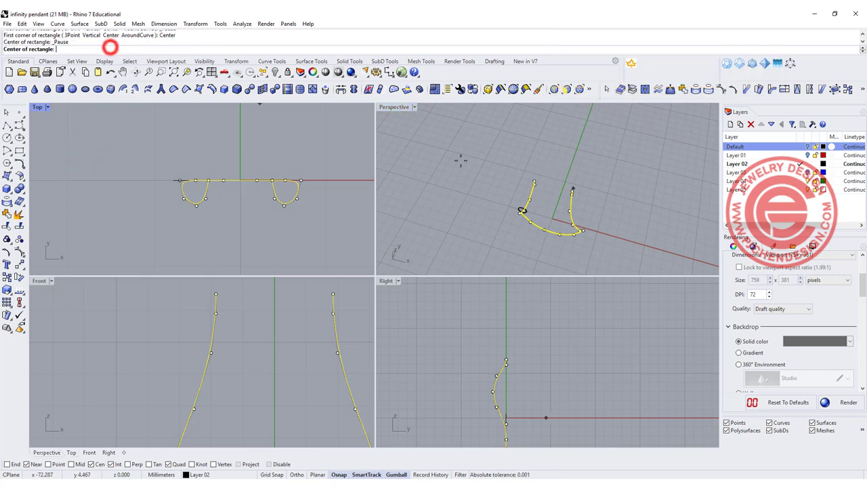
left_click(533, 182)
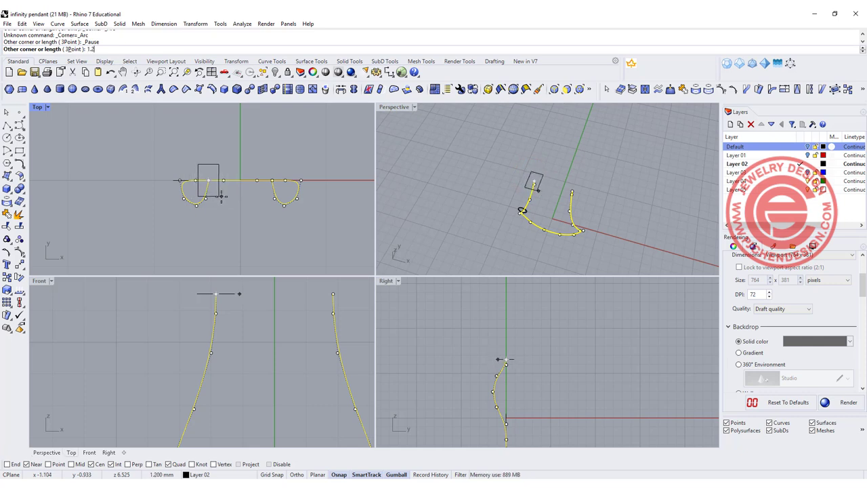
type("1.2")
key("Return")
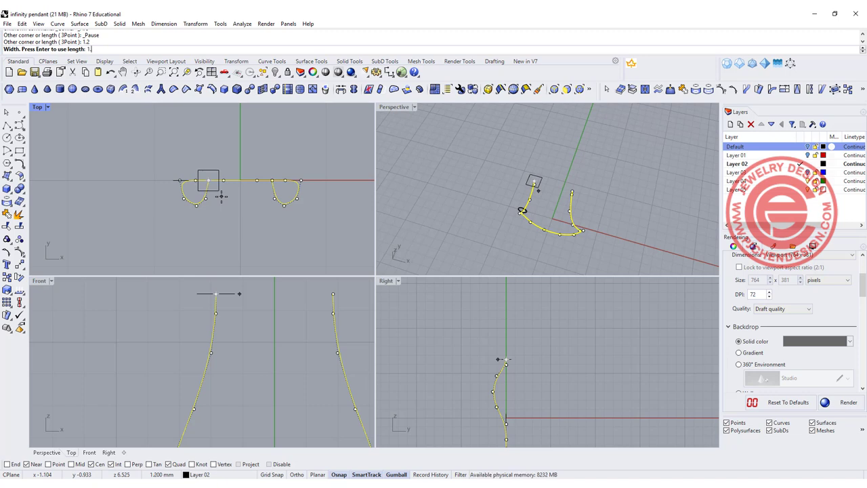
type("1.2")
key("Return")
Pick a point near the rectangle's upper right corner to give all its corners a small arc rounding.
scroll(230, 160, "up", 5)
scroll(205, 176, "up", 4)
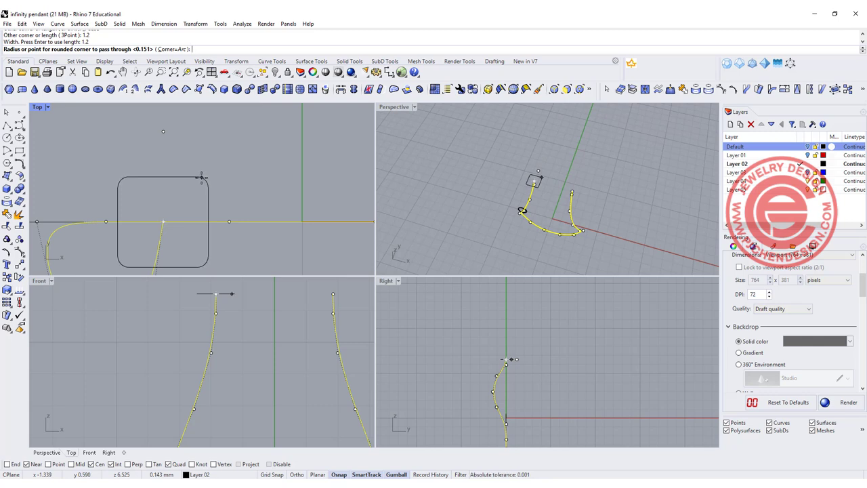
left_click(202, 177)
left_click(288, 166)
Delete the 1 mm circle on the left side of the teardrop curve.
right_click_drag(526, 181, 544, 158)
scroll(242, 207, "down", 6)
right_click_drag(236, 207, 220, 177)
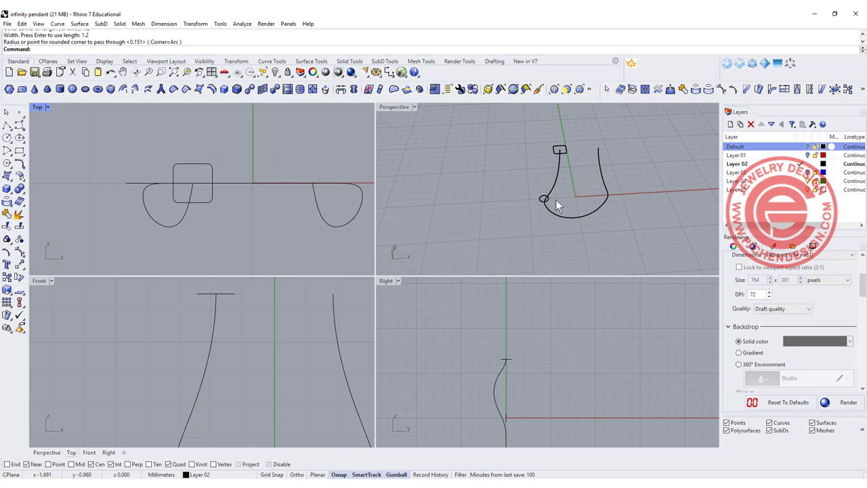
scroll(554, 198, "up", 3)
left_click(528, 196)
key("Delete")
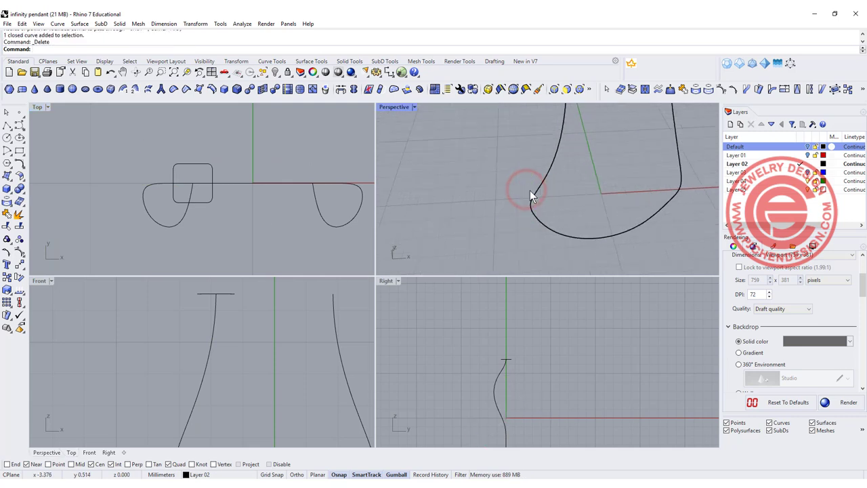
Mirror the rounded rectangle in the Top view across the vertical axis through the origin (0), keeping the original.
left_click(206, 166)
left_click(21, 266)
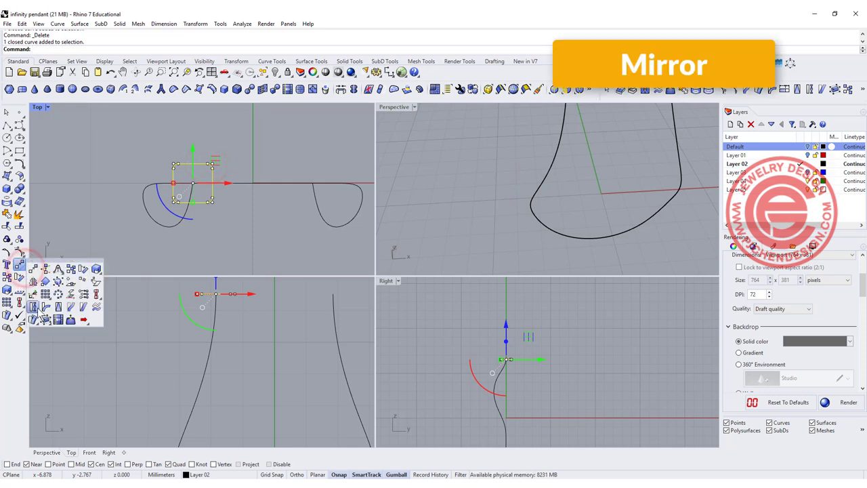
left_click(33, 282)
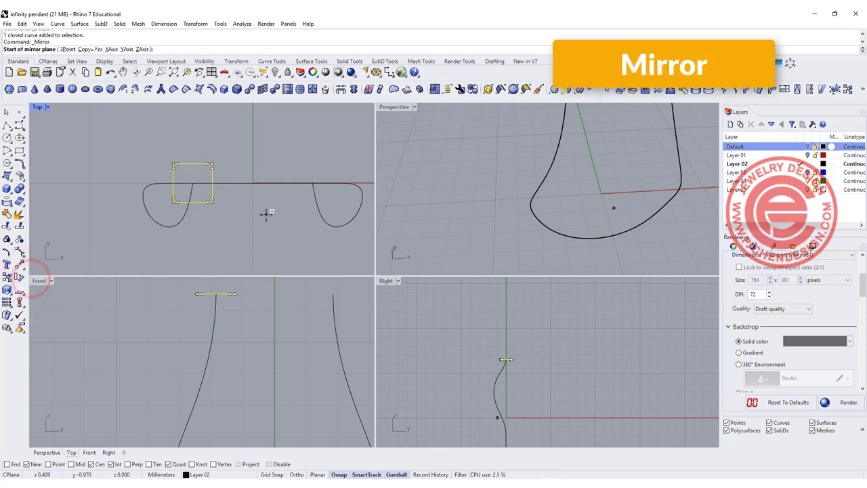
type("0")
key("Return")
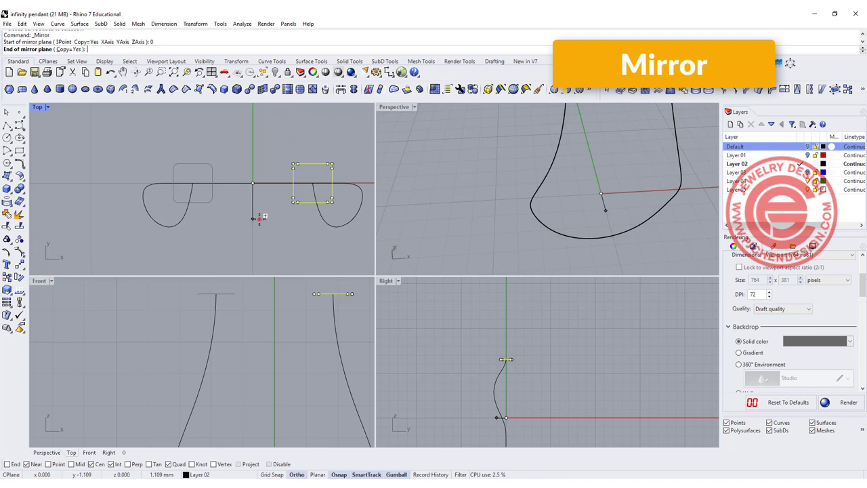
left_click(259, 217)
Move the two control points just below the teardrop curve's upper ends about 0.15 mm in the negative Y direction.
right_click_drag(497, 162, 581, 158)
scroll(581, 158, "up", 3)
right_click_drag(449, 368, 537, 367)
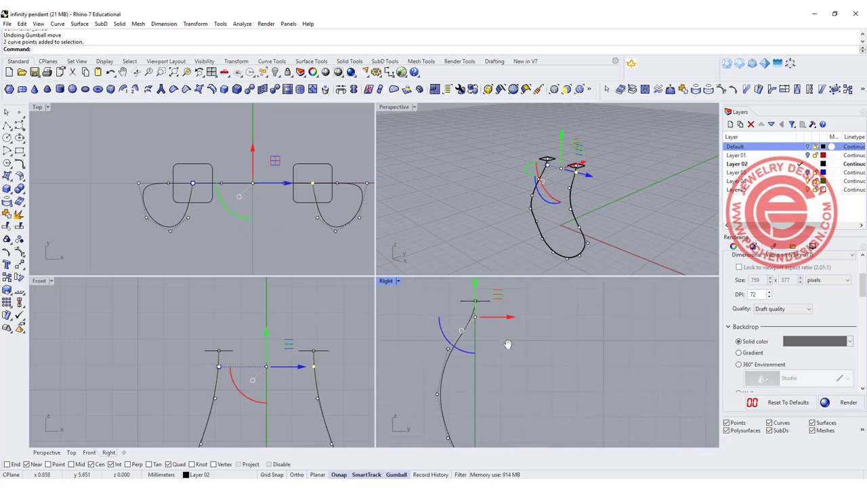
left_click_drag(526, 355, 517, 360)
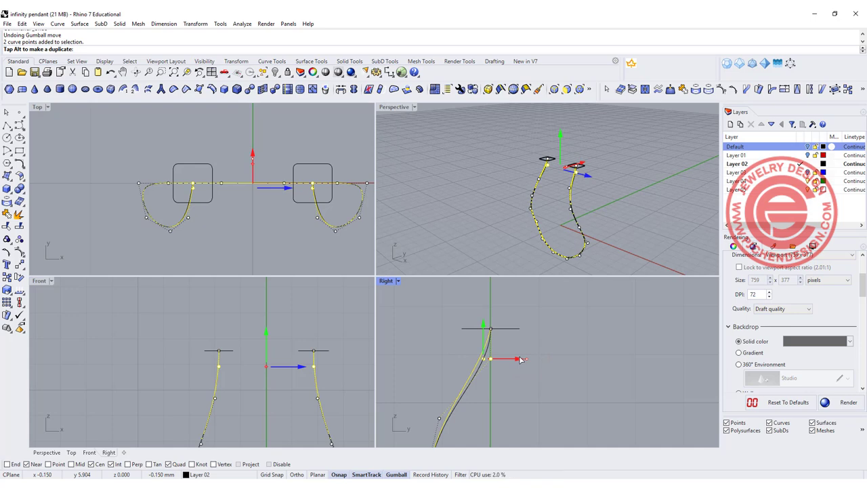
left_click(519, 342)
Rotate both rounded rectangles in the Right view so they stand roughly perpendicular to the teardrop curve's ends.
left_click_drag(513, 316, 512, 315)
left_click_drag(464, 355, 455, 340)
left_click(447, 196)
right_click_drag(447, 196, 434, 150)
right_click_drag(434, 150, 495, 160)
Shift the two control points below the curve's ends slightly farther in the negative Y direction in the Right view.
left_click_drag(453, 344, 510, 363)
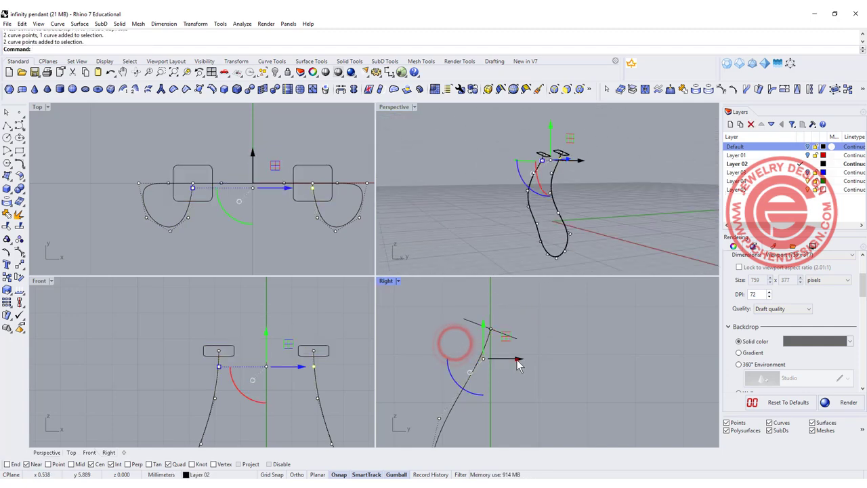
left_click(594, 366)
right_click_drag(627, 175, 608, 205)
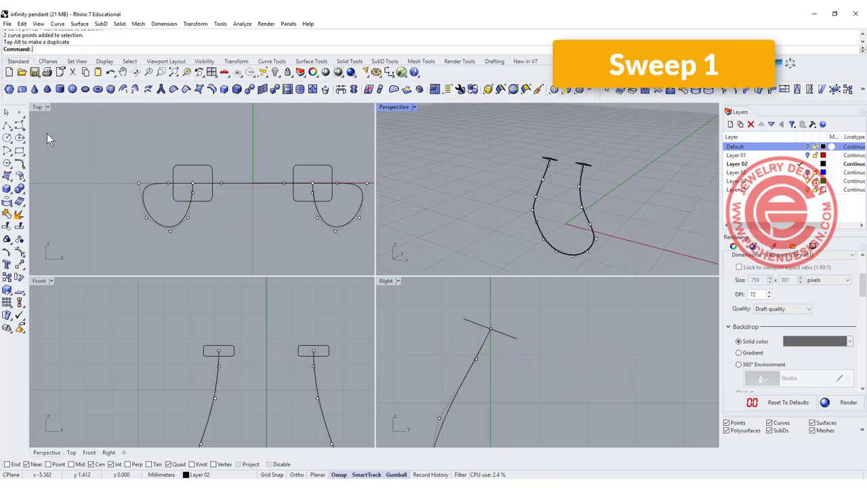
Start a one-rail sweep with the teardrop curve as rail and both rounded rectangles as cross sections.
left_click(80, 24)
left_click(94, 53)
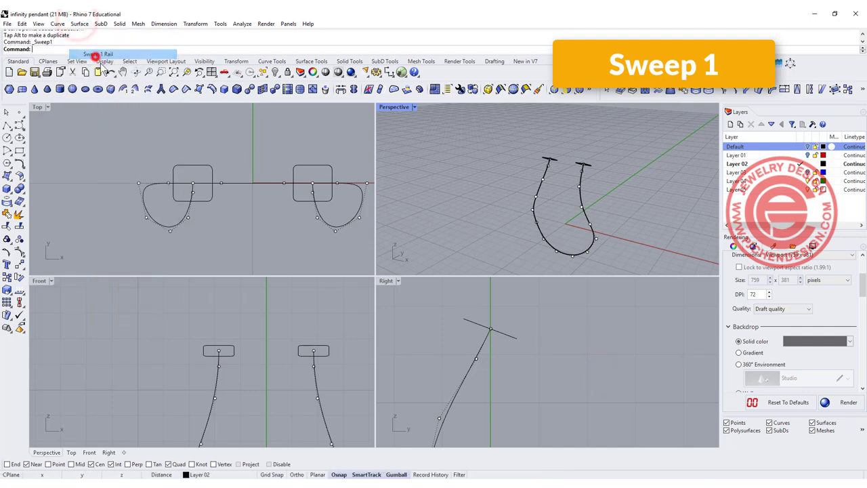
left_click(546, 173)
left_click(550, 161)
left_click(584, 165)
right_click(227, 136)
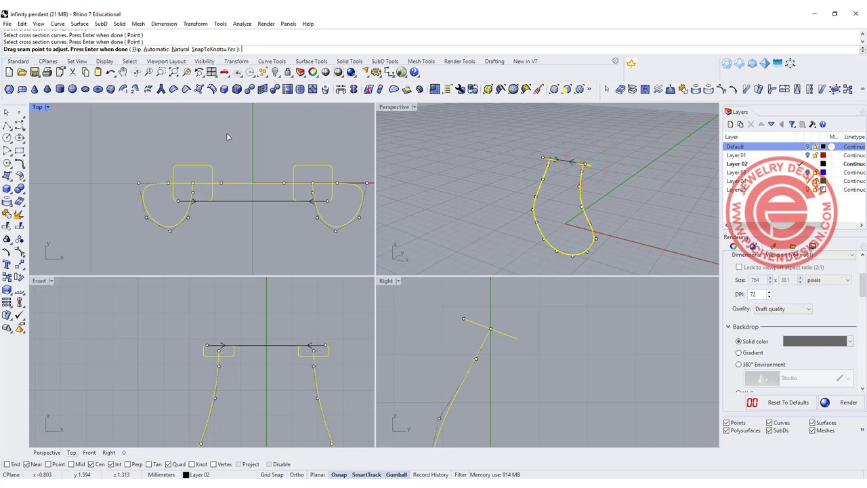
Accept the seam points and create the sweep with Freeform frame style, unchanged cross sections and history recording enabled.
scroll(568, 155, "up", 4)
right_click_drag(568, 155, 599, 211)
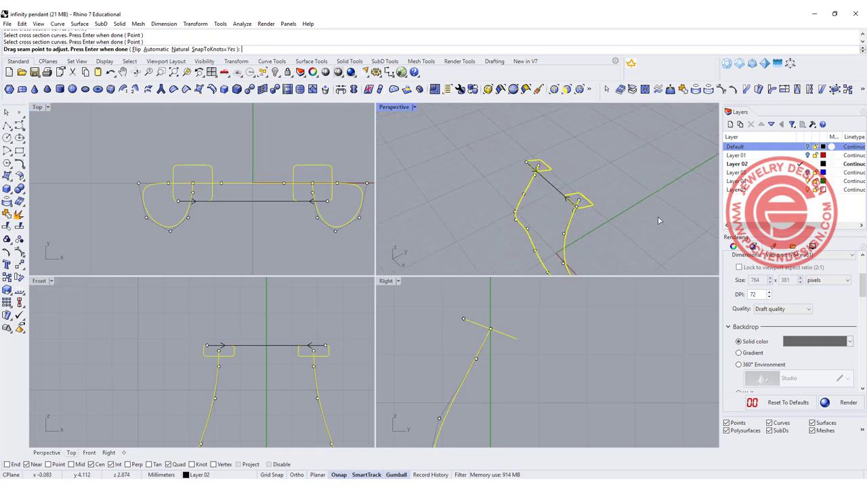
right_click_drag(657, 216, 668, 183)
right_click(668, 183)
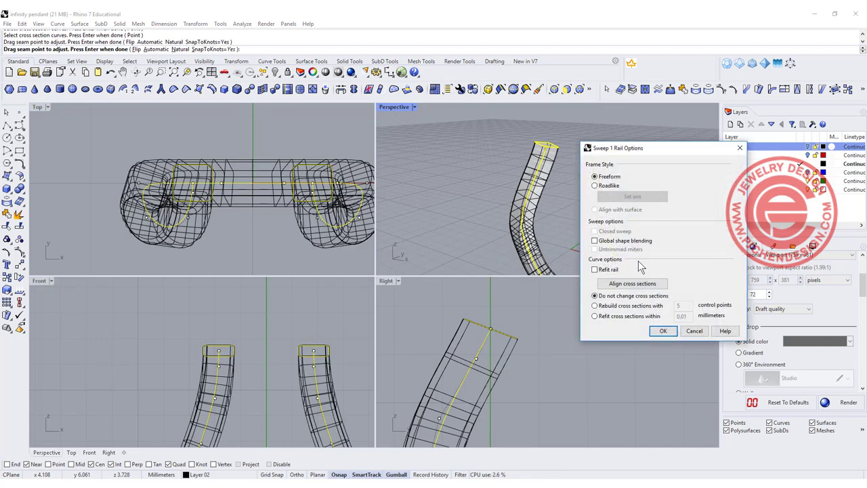
left_click(420, 474)
left_click(663, 330)
Duplicate the swept loop with its curves straight up in the Front view so the two loops overlap.
right_click_drag(547, 226, 503, 189)
scroll(226, 352, "down", 10)
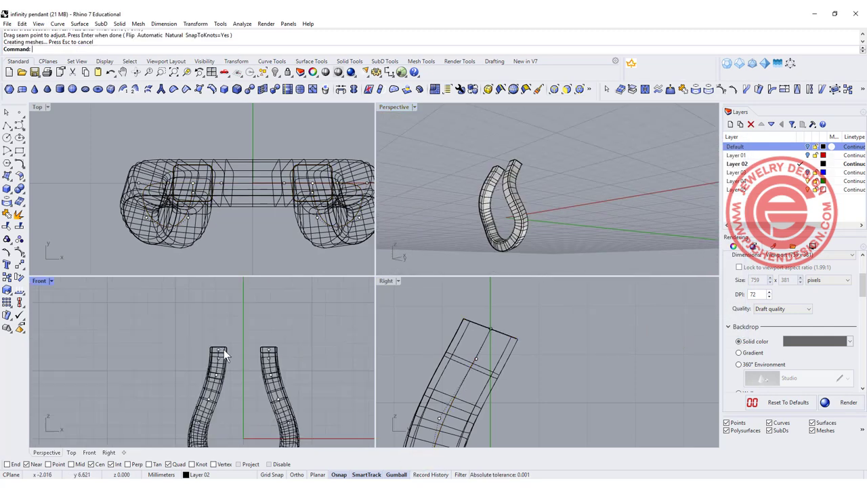
left_click_drag(158, 323, 292, 447)
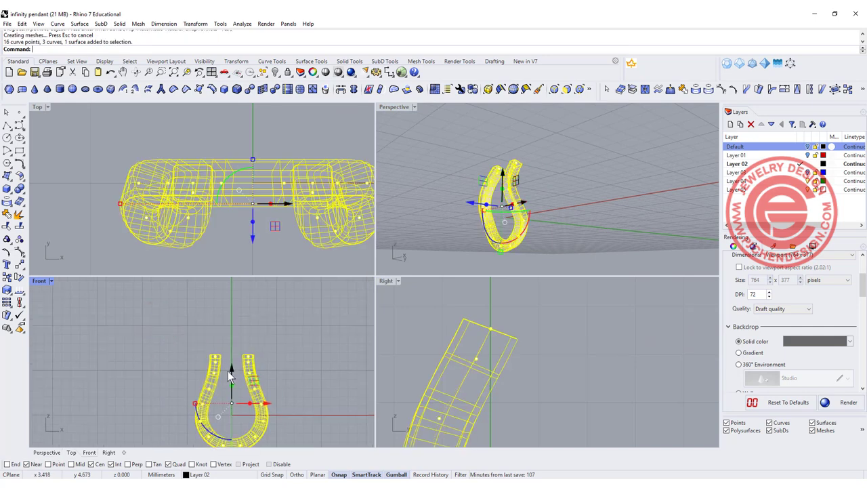
left_click_drag(231, 368, 244, 326)
left_click(333, 360)
Move the rounded rectangle at the lower loop's right end by -0.3 mm along X.
right_click_drag(528, 174, 600, 167)
scroll(557, 156, "up", 5)
scroll(557, 161, "up", 6)
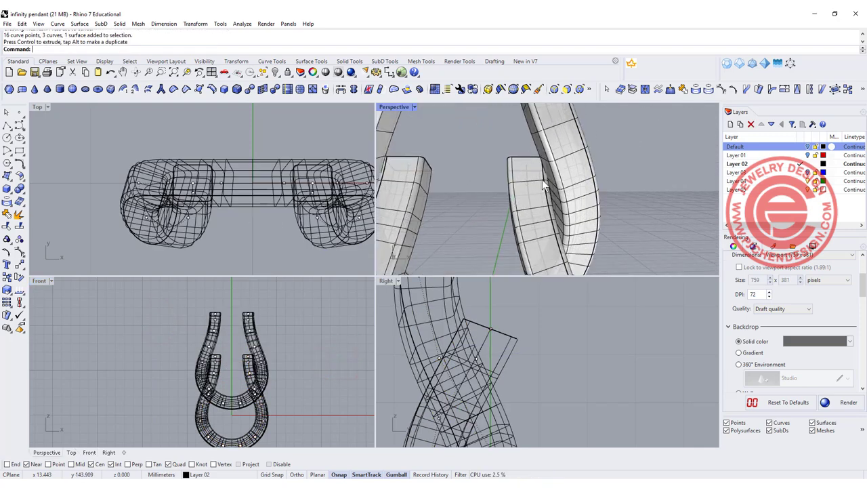
right_click_drag(482, 160, 567, 183)
left_click(552, 174)
left_click(551, 192)
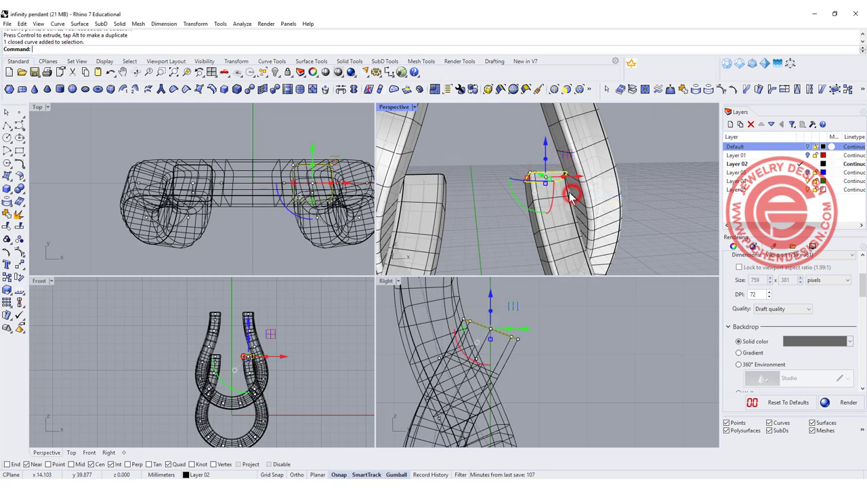
left_click(578, 177)
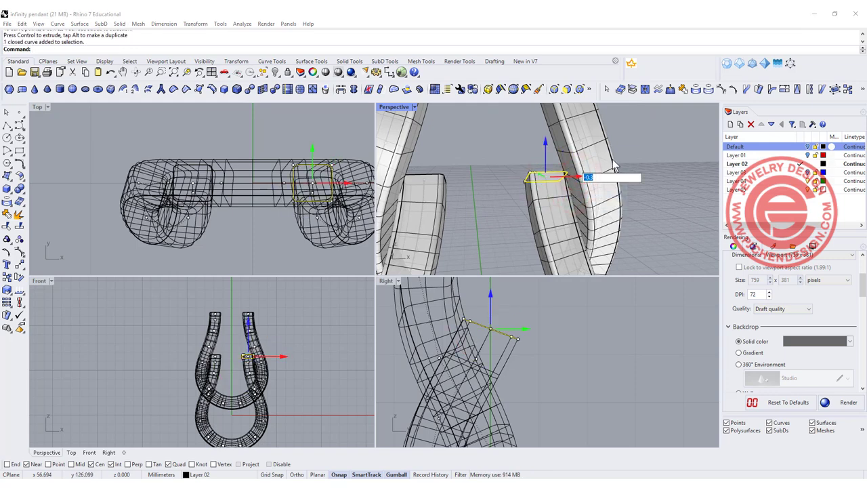
key("Return")
Move the rounded rectangle at the lower loop's left end by 0.3 mm along X.
left_click(432, 173)
left_click(461, 196)
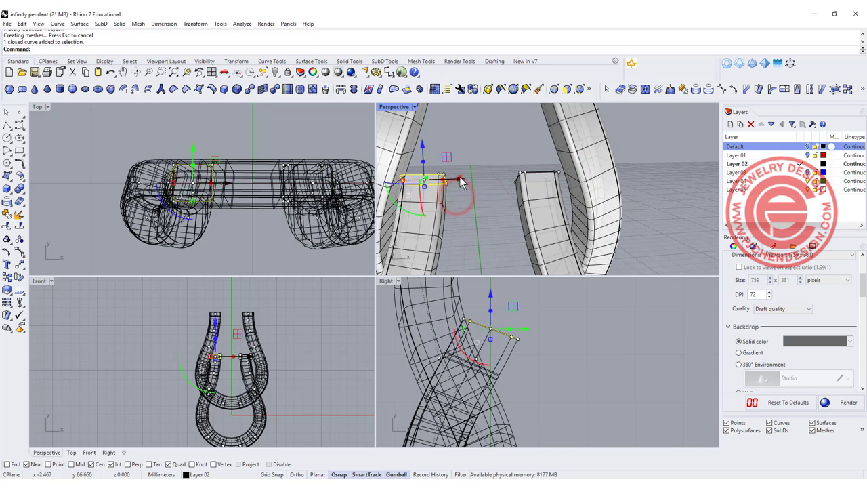
left_click(460, 180)
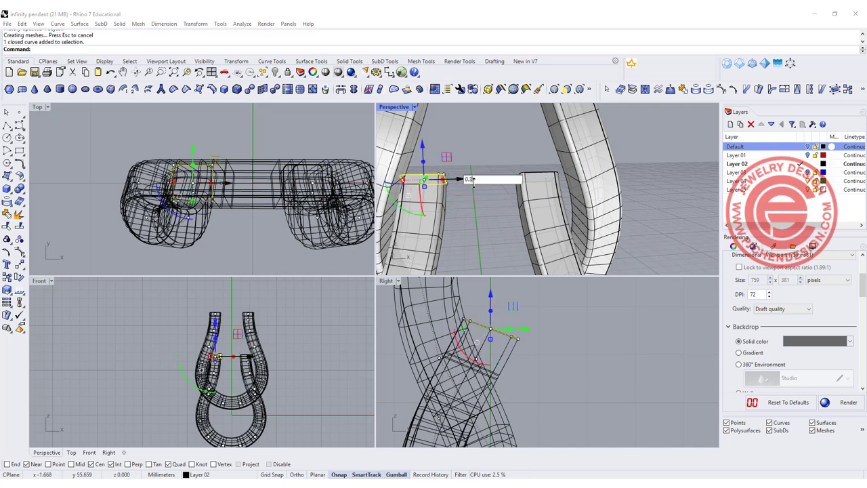
key("Return")
left_click(501, 194)
Maximize the Perspective viewport and frame both swept loops with their open ends in view.
scroll(503, 194, "down", 6)
right_click_drag(503, 198, 614, 174)
scroll(513, 185, "up", 1)
scroll(606, 144, "up", 3)
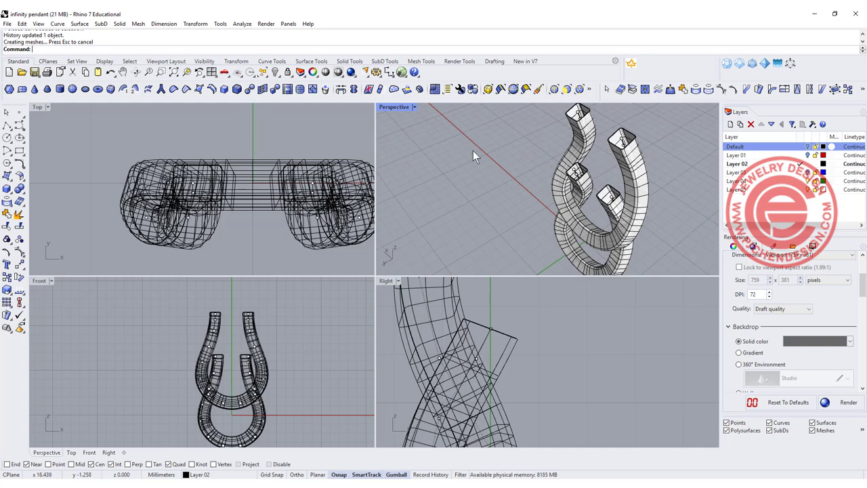
double_click(381, 108)
right_click_drag(587, 194, 368, 218)
right_click_drag(426, 237, 355, 215)
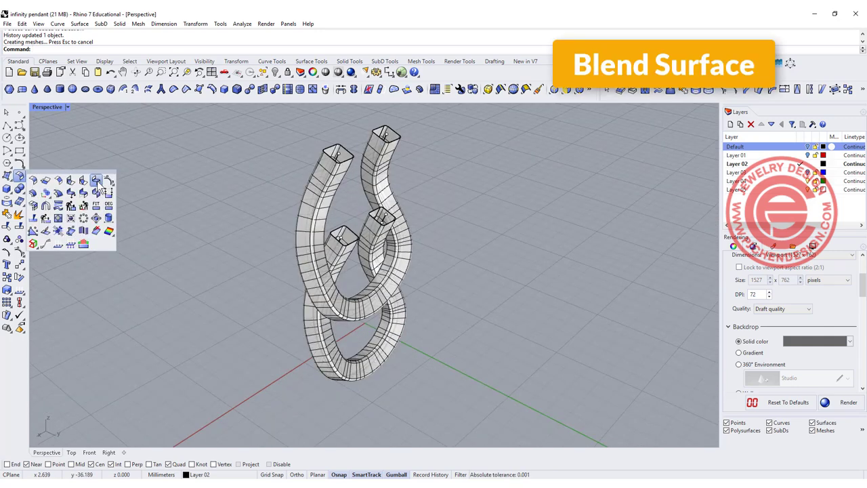
Try a surface blend between one upper and one lower open loop end, using chained edges and adjusted seam points.
left_click(97, 182)
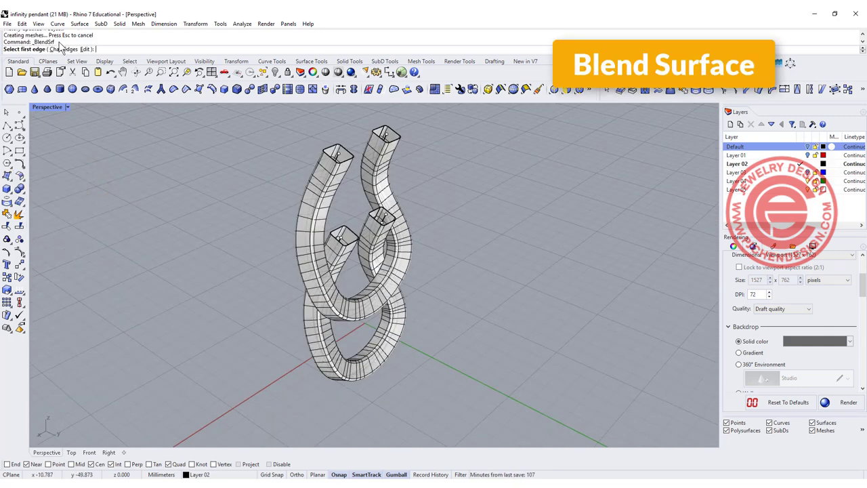
left_click(62, 48)
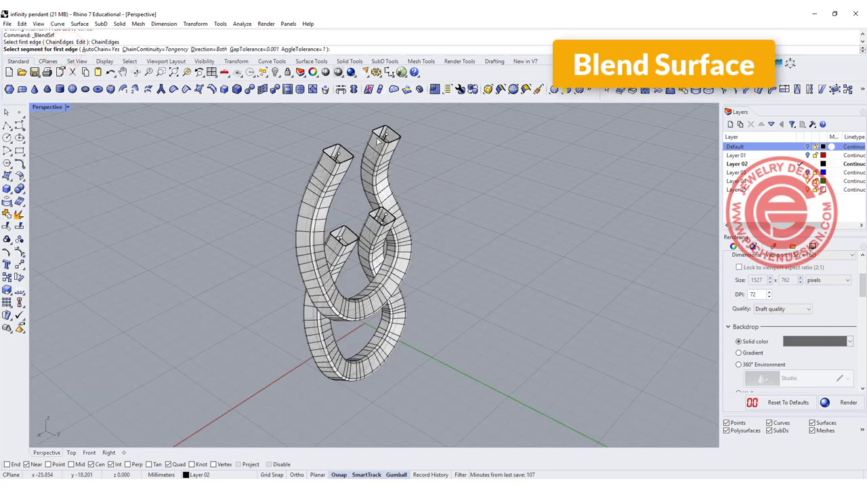
left_click(328, 157)
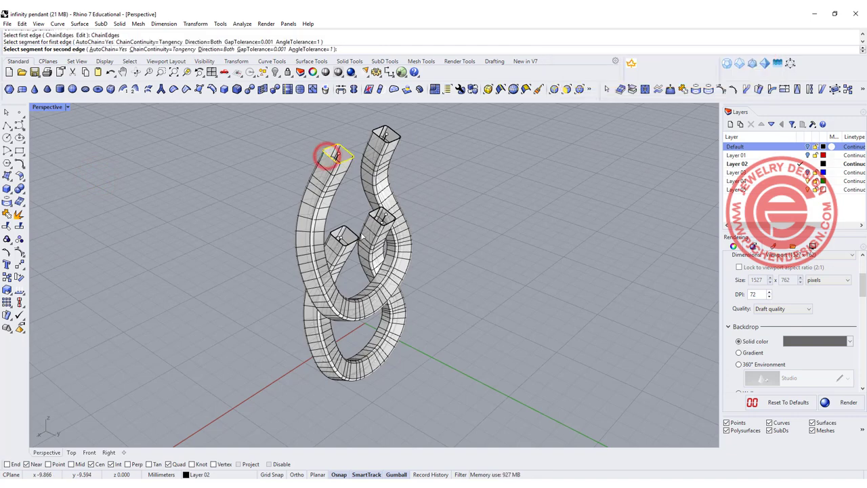
left_click(341, 237)
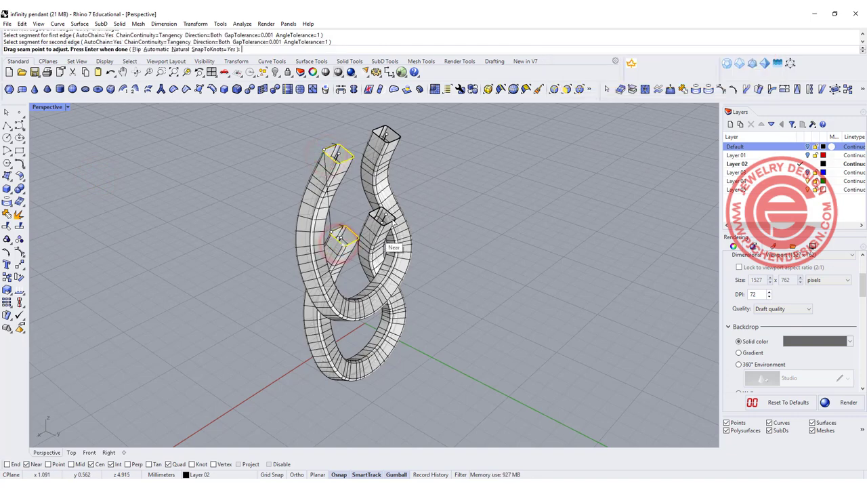
right_click_drag(448, 221, 406, 261)
scroll(357, 202, "up", 5)
scroll(361, 200, "down", 5)
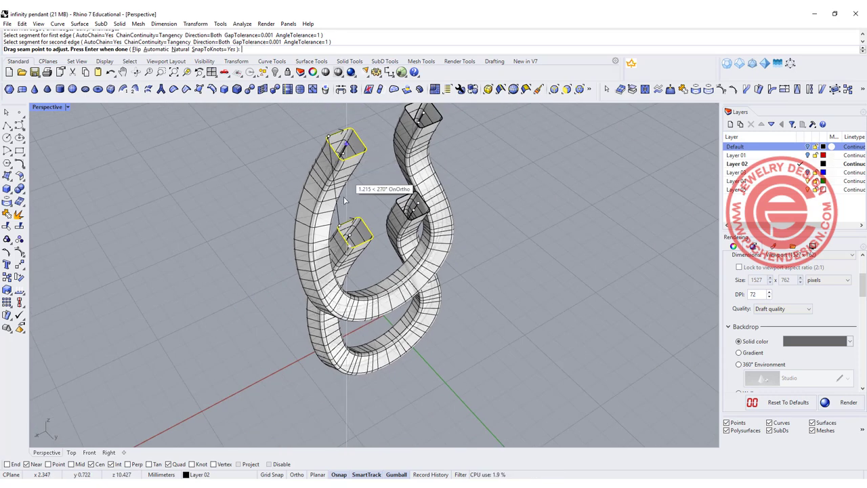
left_click(338, 226)
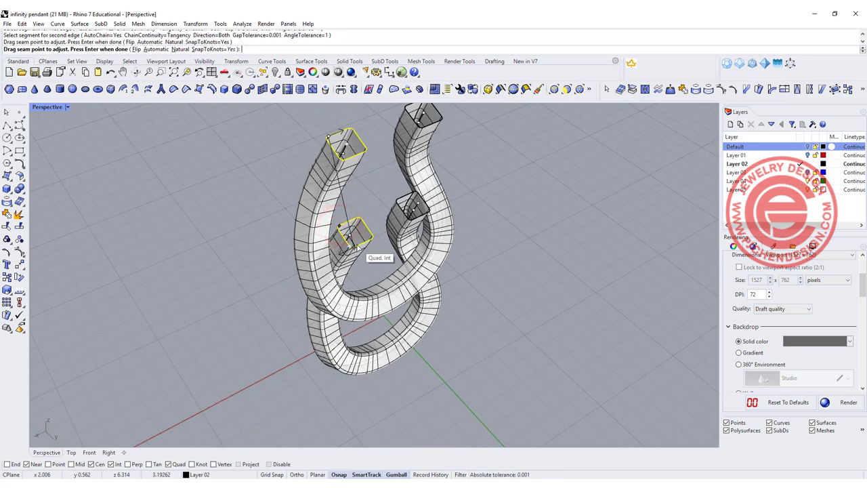
left_click(358, 247)
right_click(369, 139)
Try shaping the surface blend with Curvature continuity and unlocked bulge values of 0.543 and about 2.95, then cancel it.
right_click_drag(310, 198, 368, 173)
left_click(542, 127)
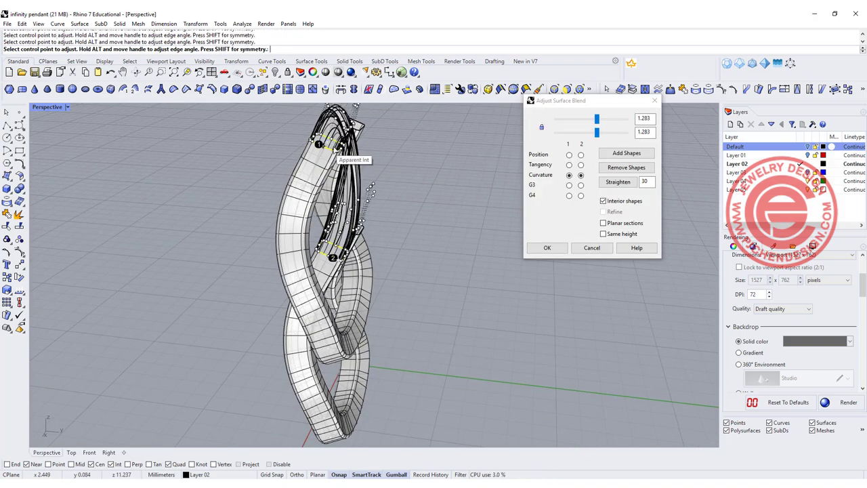
right_click_drag(368, 145, 397, 190, "shift")
scroll(329, 178, "up", 8)
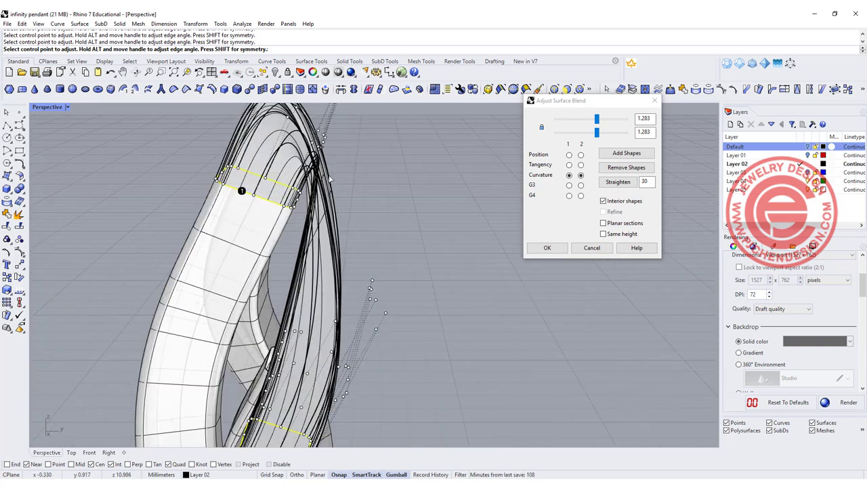
scroll(330, 178, "down", 2)
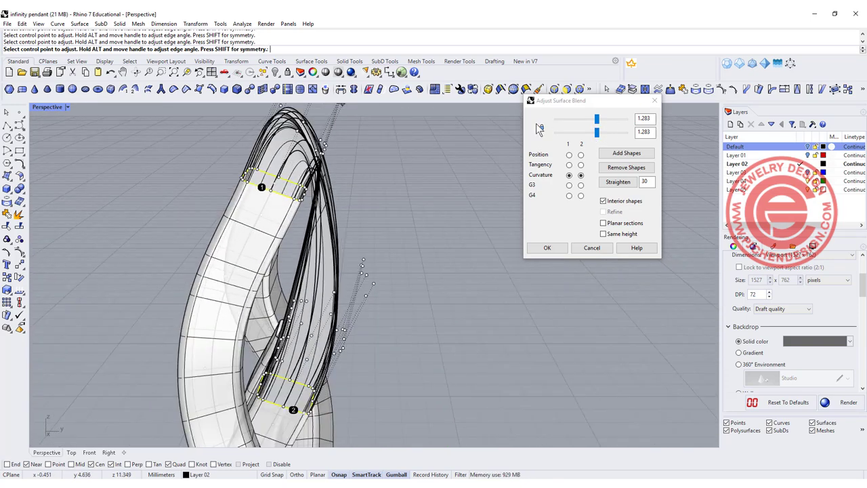
left_click(539, 127)
mouse_move(596, 133)
left_mouse_down()
mouse_move(586, 134)
mouse_move(617, 133)
mouse_move(575, 119)
left_mouse_up()
right_click_drag(449, 194, 529, 250)
left_click(595, 249)
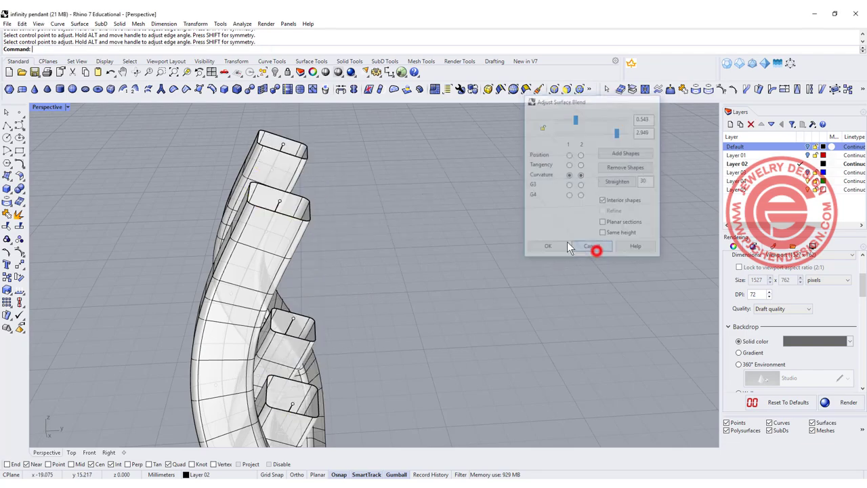
Start a Blend Curve between the upper and lower loops' center-curve ends on the positive-X side.
right_click_drag(433, 200, 325, 197)
scroll(277, 213, "up", 2)
left_click(240, 214)
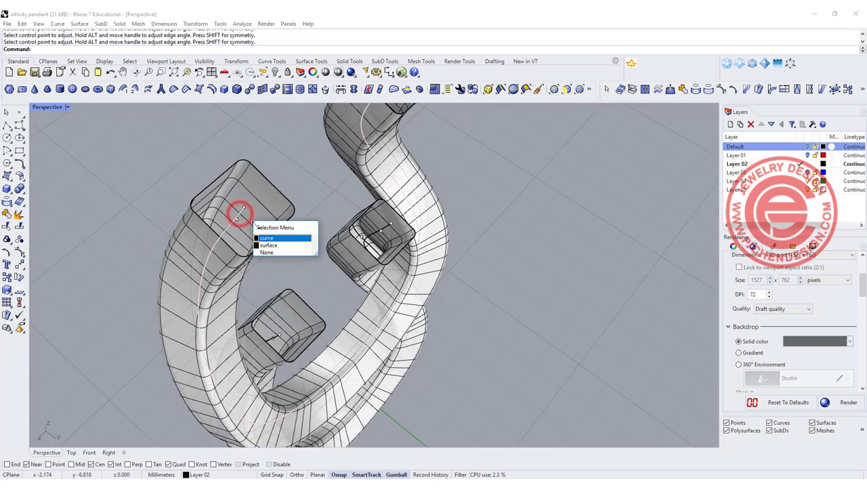
right_click_drag(291, 140, 355, 175)
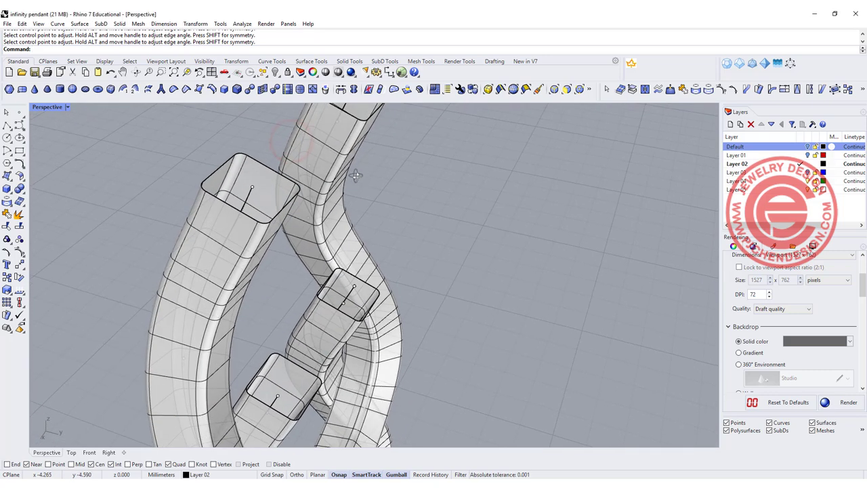
left_click(19, 126)
left_click(21, 131)
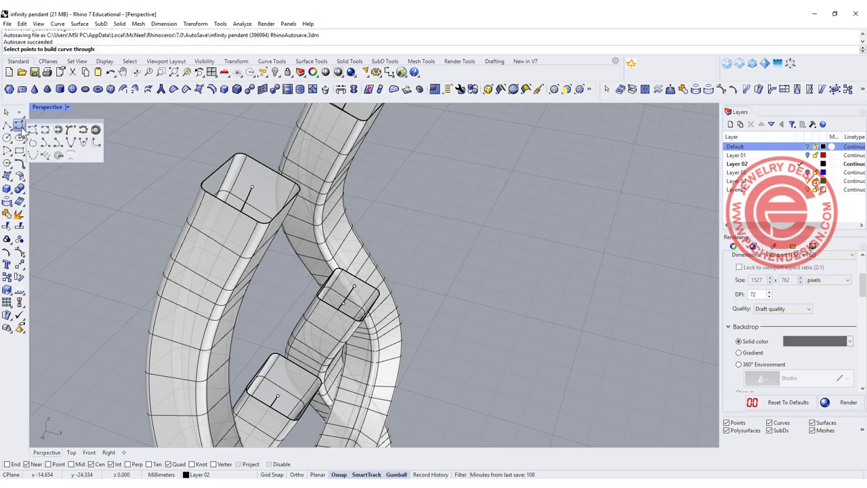
left_click(21, 164)
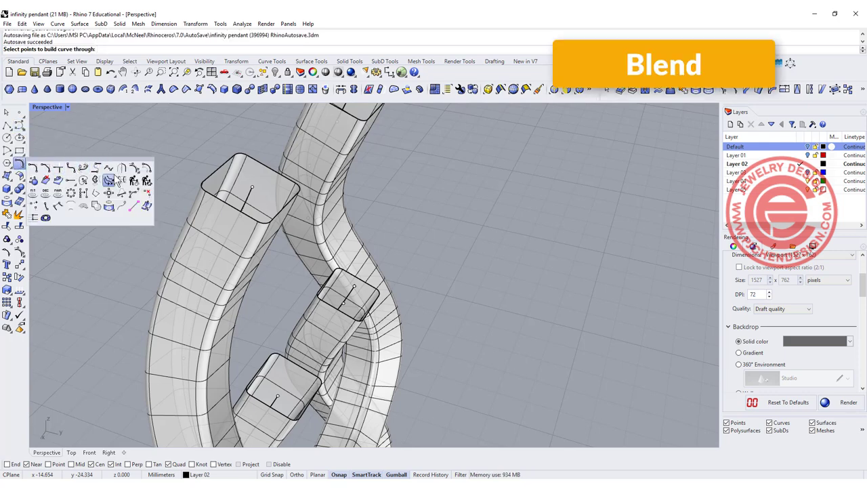
left_click(85, 169)
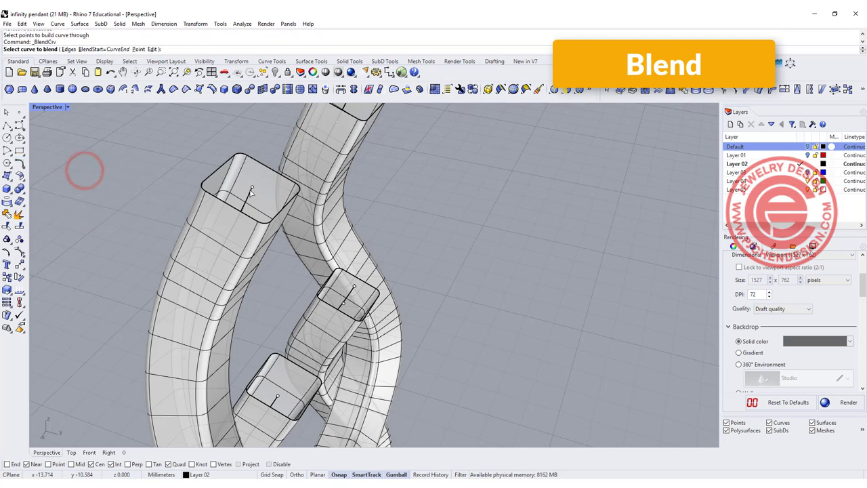
left_click(250, 191)
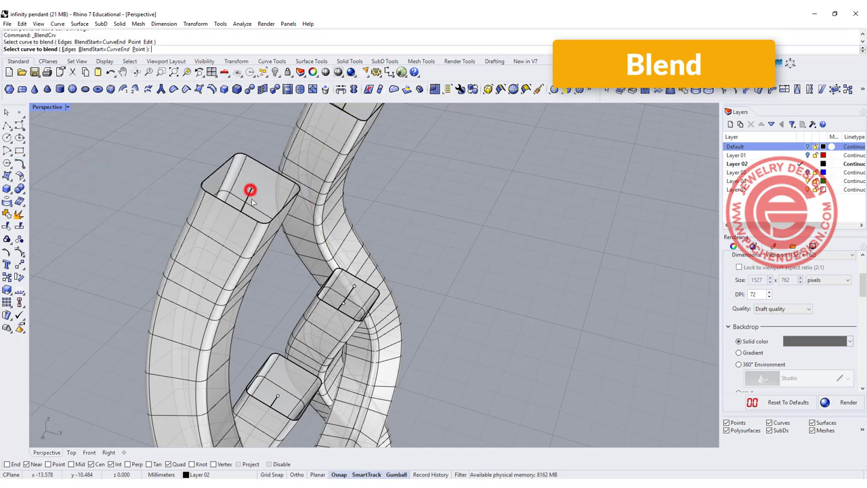
left_click(278, 403)
Extend the blend curve's upper handle up and outward along the tube direction, keeping Tangency at both ends, and accept the blend.
right_click_drag(480, 294, 375, 262)
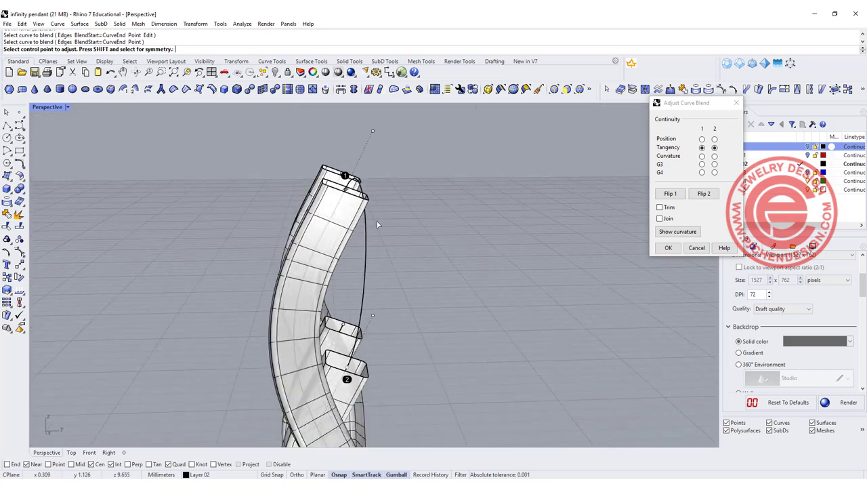
left_click_drag(372, 131, 387, 107)
right_click_drag(399, 204, 435, 199)
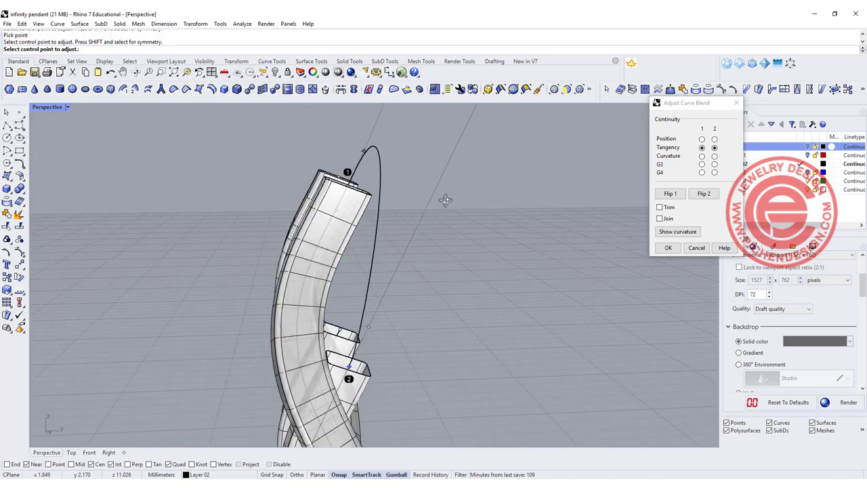
right_click_drag(440, 201, 439, 201)
scroll(440, 201, "down", 6)
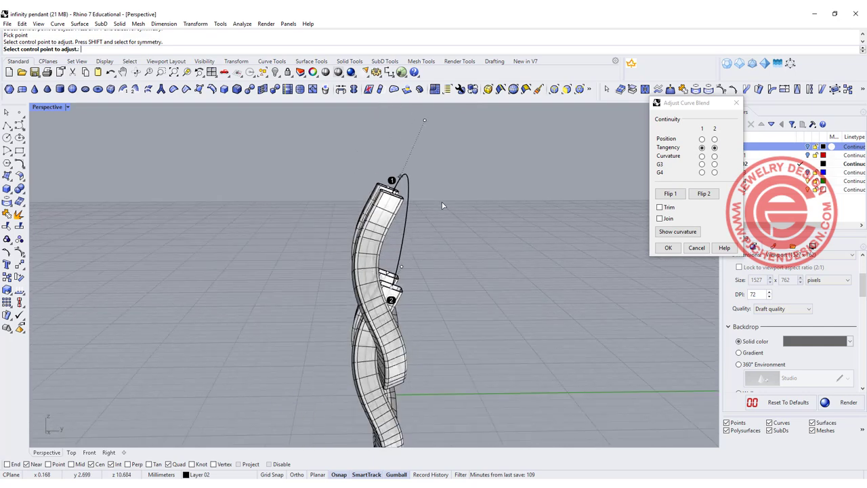
left_click(665, 247)
Move the blend curve's farthest upper control point outward and down in the Right view to widen the bend.
right_click_drag(474, 198, 396, 205)
left_click(393, 172)
scroll(397, 182, "up", 6)
right_click_drag(463, 203, 447, 136)
scroll(515, 222, "down", 2)
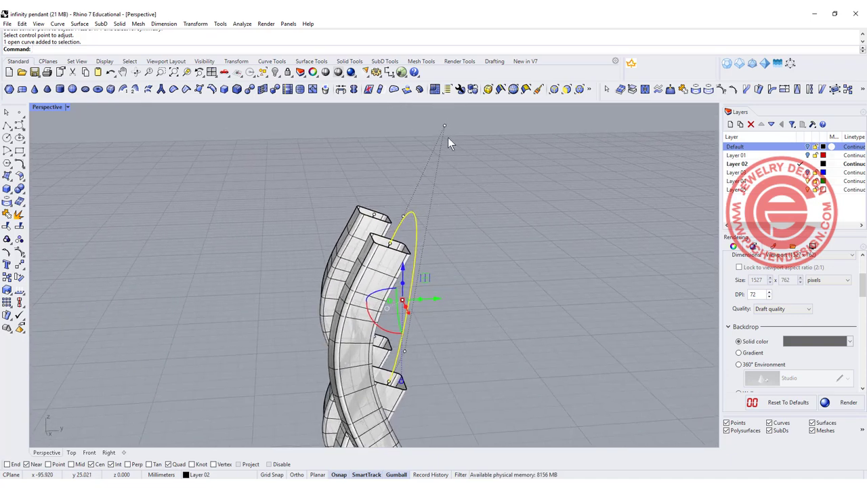
double_click(44, 106)
scroll(481, 327, "down", 5)
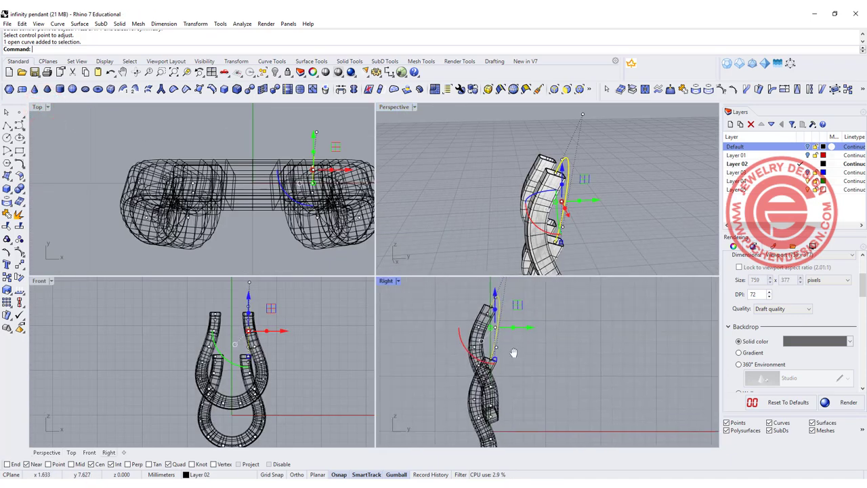
scroll(509, 348, "up", 3)
right_click_drag(506, 320, 502, 339)
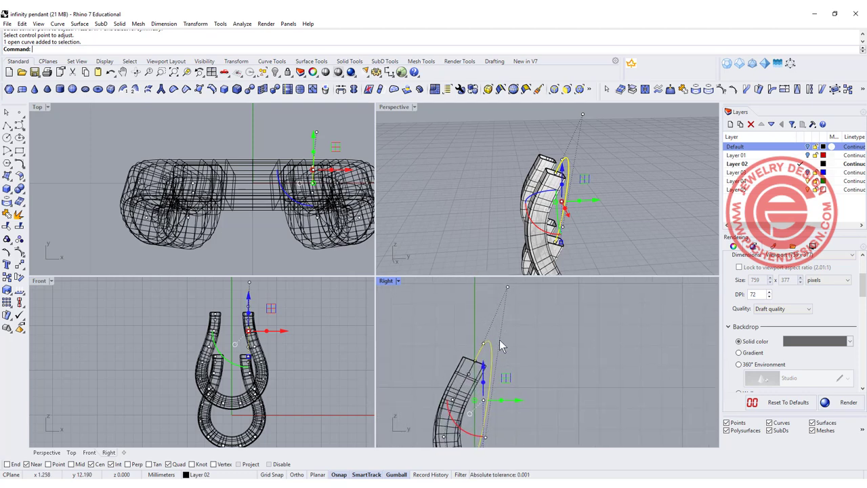
left_click(507, 288)
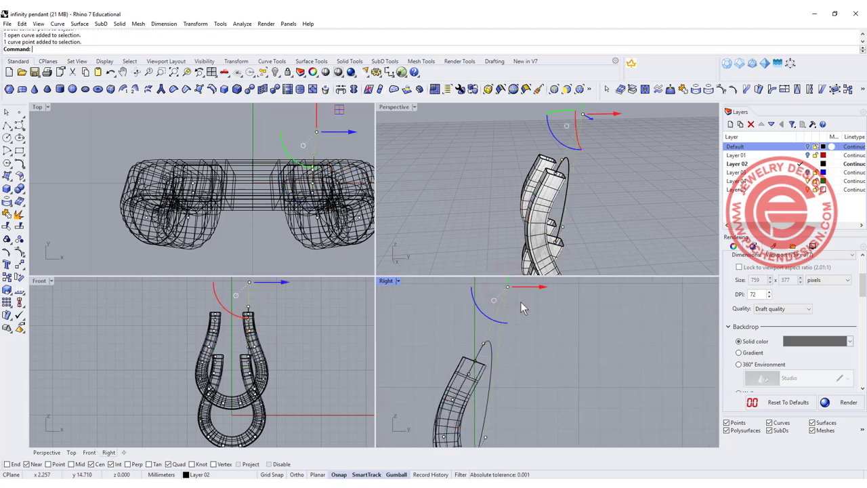
right_click_drag(521, 304, 508, 322)
scroll(508, 318, "down", 4)
left_click_drag(522, 292, 553, 307)
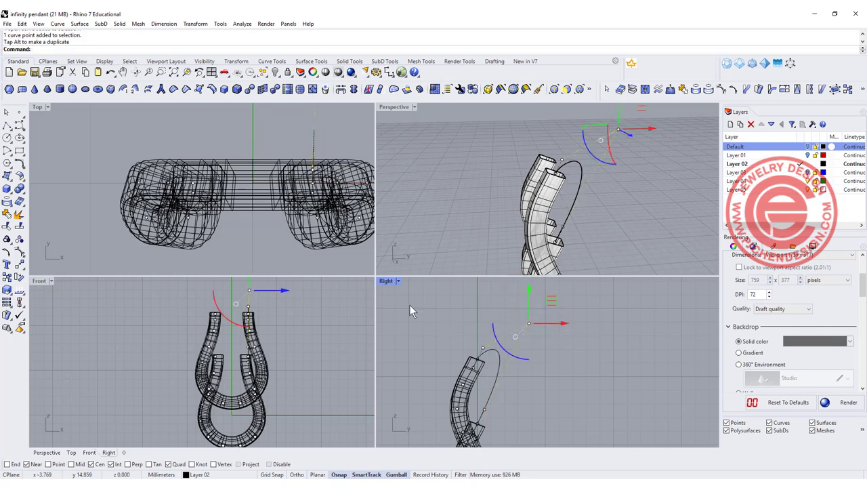
Rebuild the blend curve with 7 control points at degree 3, deleting the input and preserving the end tangent directions.
double_click(388, 281)
type("Rebuild")
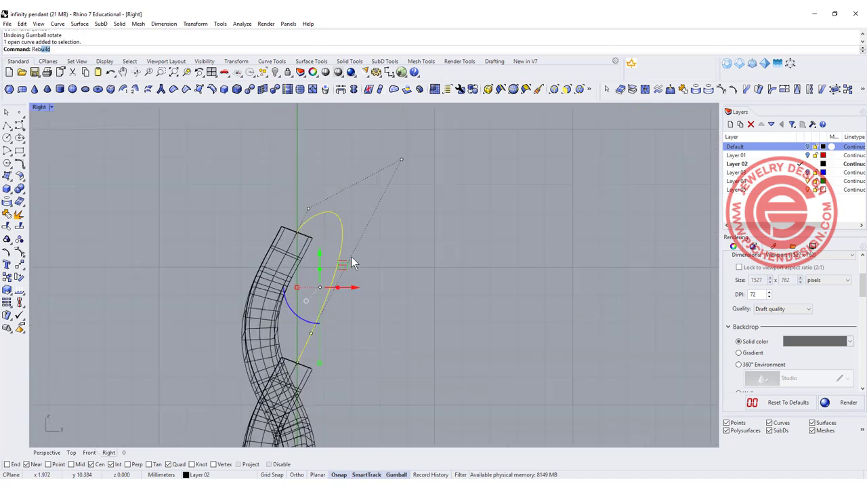
key("Return")
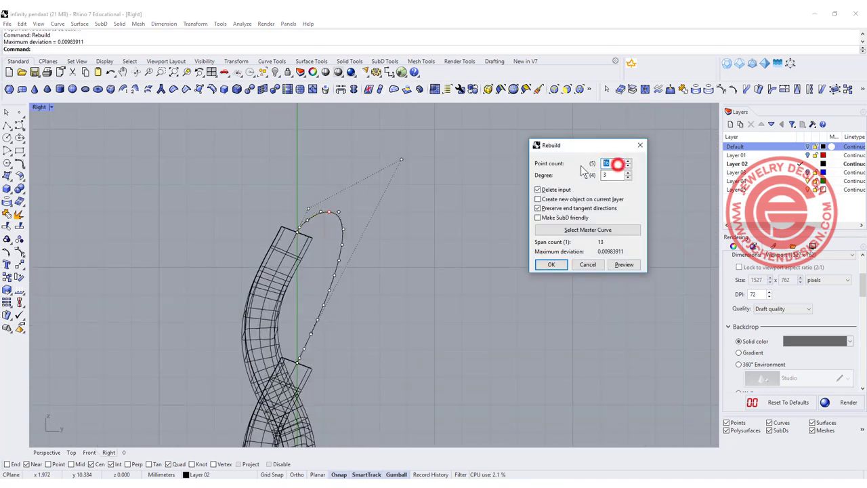
left_click(552, 267)
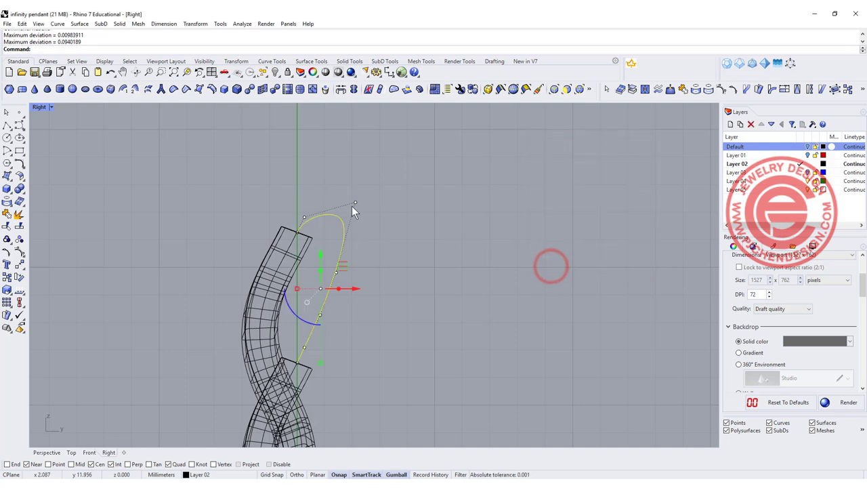
Reshape the rebuilt curve into a rounder loop by moving its middle control points outward and raising the one near the upper end.
left_click(354, 202)
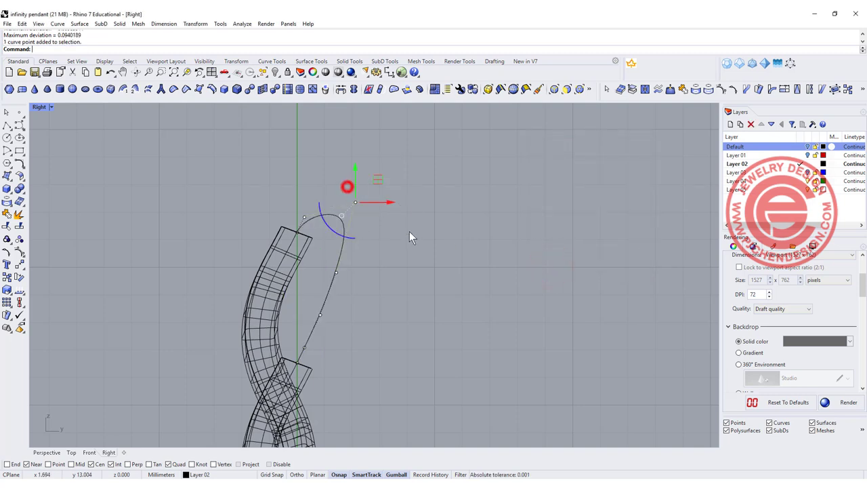
left_click(324, 262, "shift")
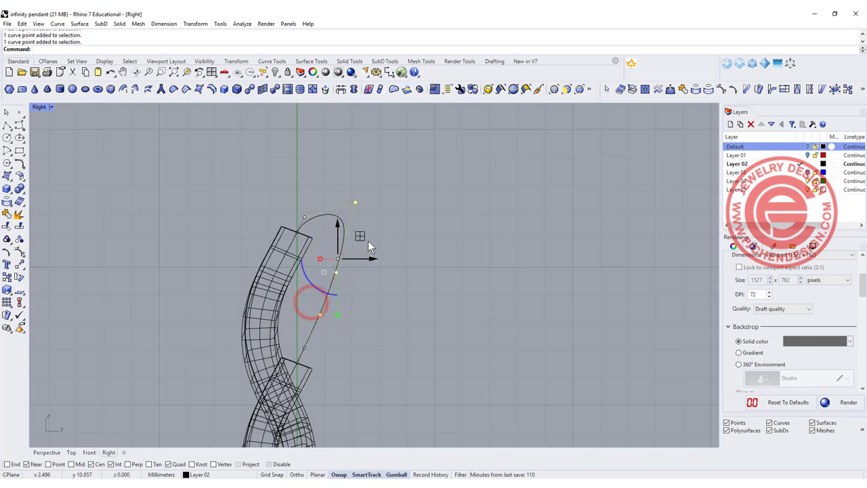
left_click_drag(365, 258, 383, 236)
left_click_drag(390, 278, 391, 276)
left_click_drag(382, 247, 395, 248)
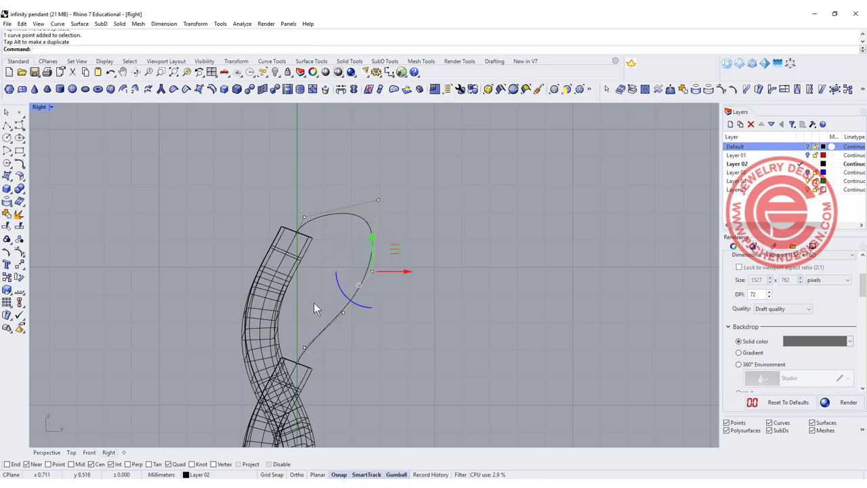
left_click(324, 218)
left_click(306, 217)
left_click_drag(329, 194, 336, 179)
Set up a Sweep 1 with the reshaped blend curve as rail and the rounded rectangles at its two ends as cross sections.
double_click(39, 107)
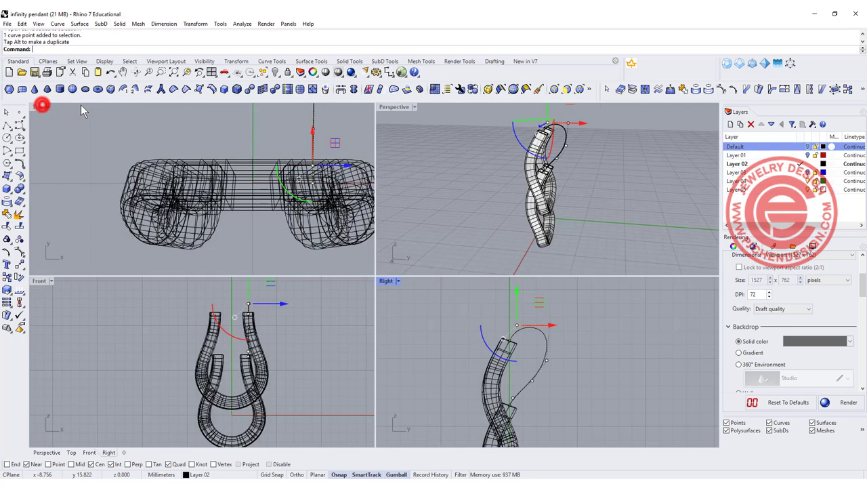
right_click_drag(431, 143, 535, 142)
double_click(398, 108)
right_click_drag(392, 226, 393, 245)
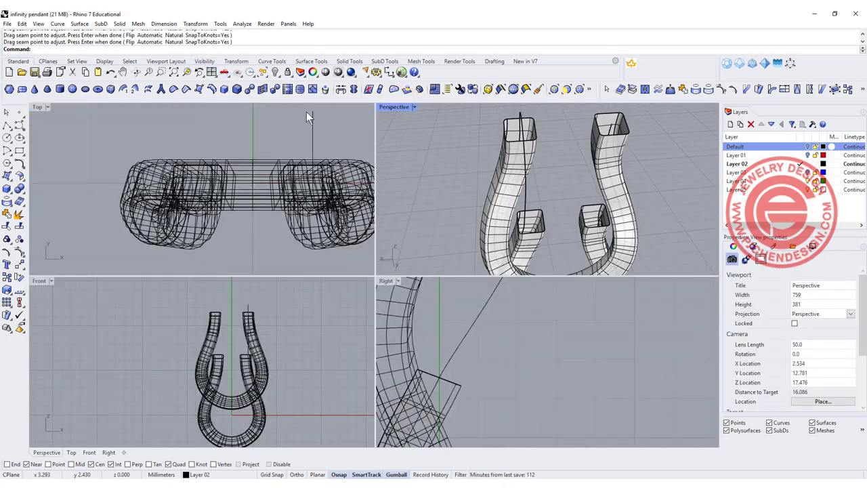
right_click(445, 163)
right_click_drag(445, 163, 514, 180)
left_click(559, 170)
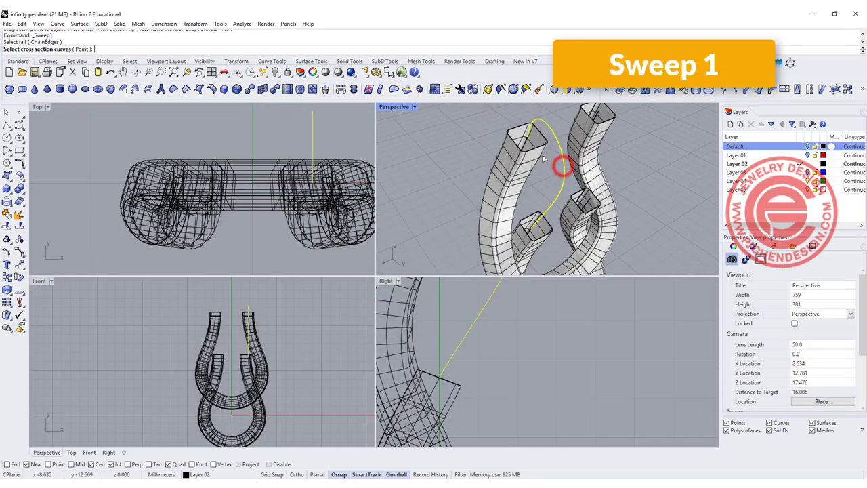
right_click_drag(561, 164, 538, 151)
left_click(536, 147)
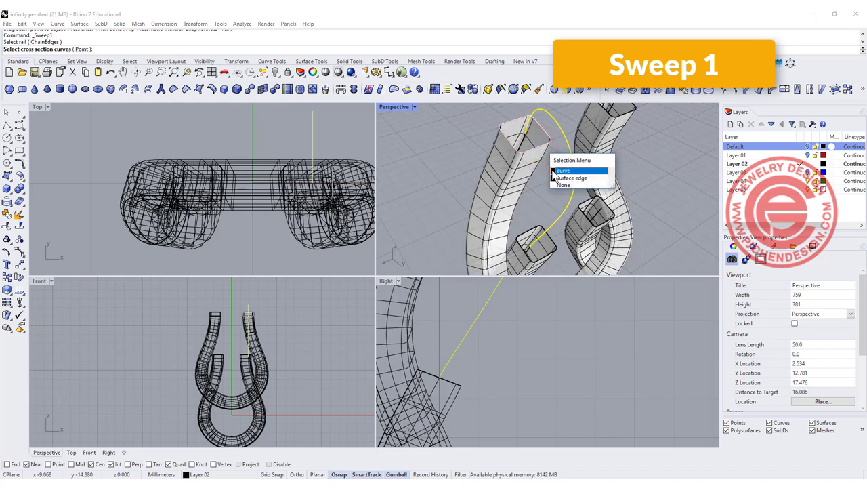
left_click(552, 170)
left_click(534, 236)
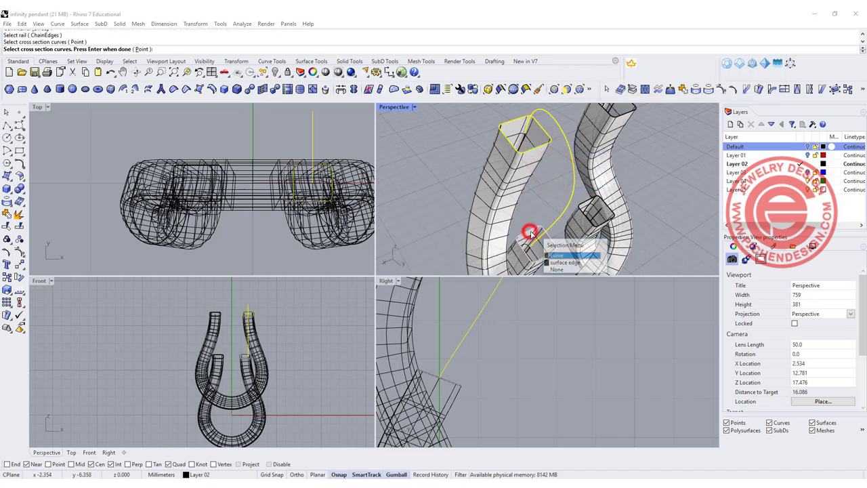
left_click(554, 259)
key("Return")
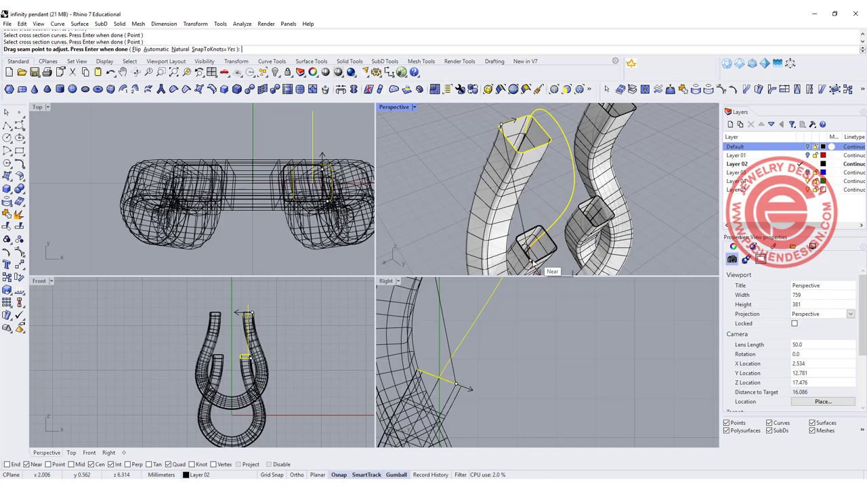
Align the lower cross section's seam point with the upper one and generate the sweep preview.
left_click(530, 259)
left_click(538, 263)
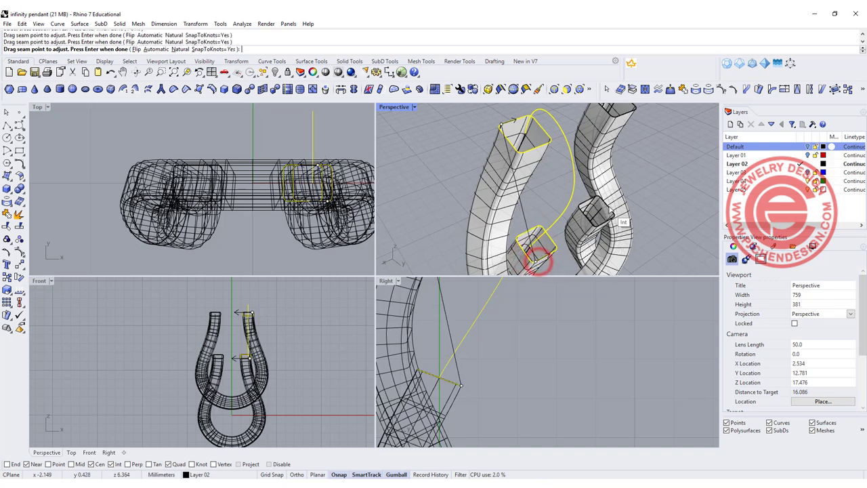
right_click_drag(608, 211, 540, 198, "shift")
key("Return")
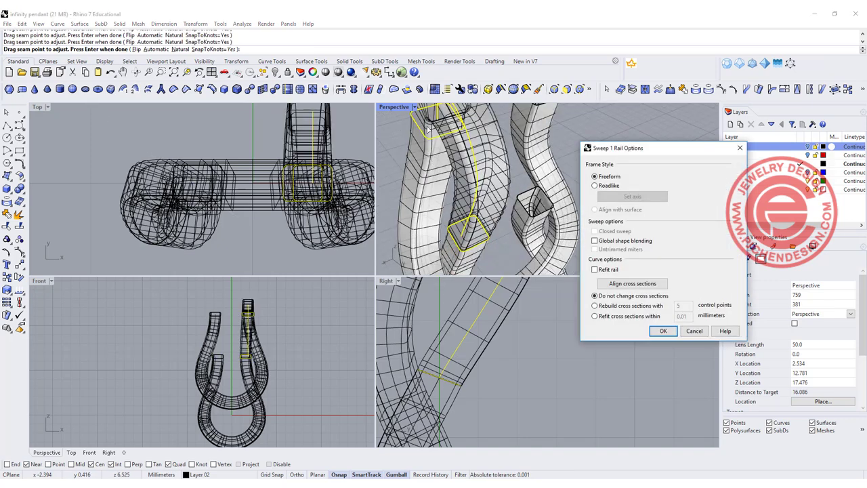
Check the sweep preview from the side, turn on history recording, and create the Freeform sweep with unchanged cross sections.
double_click(400, 107)
scroll(400, 107, "down", 4)
right_click_drag(399, 107, 444, 173)
scroll(332, 142, "up", 5)
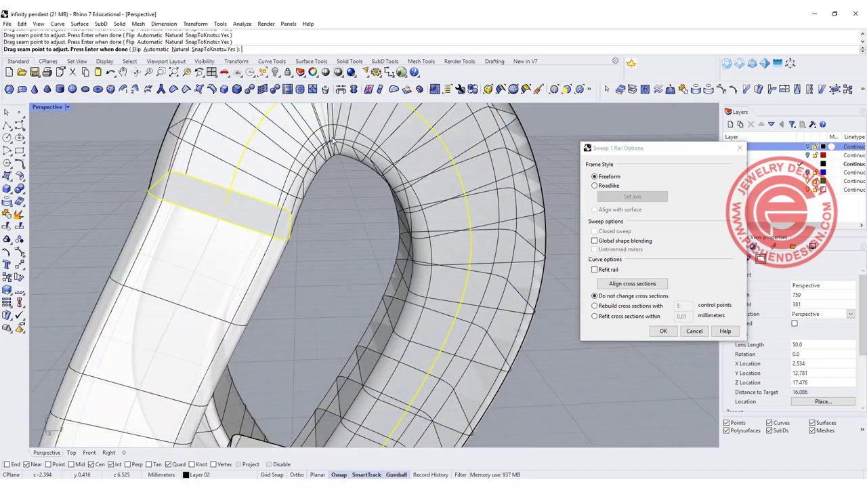
scroll(337, 164, "down", 4)
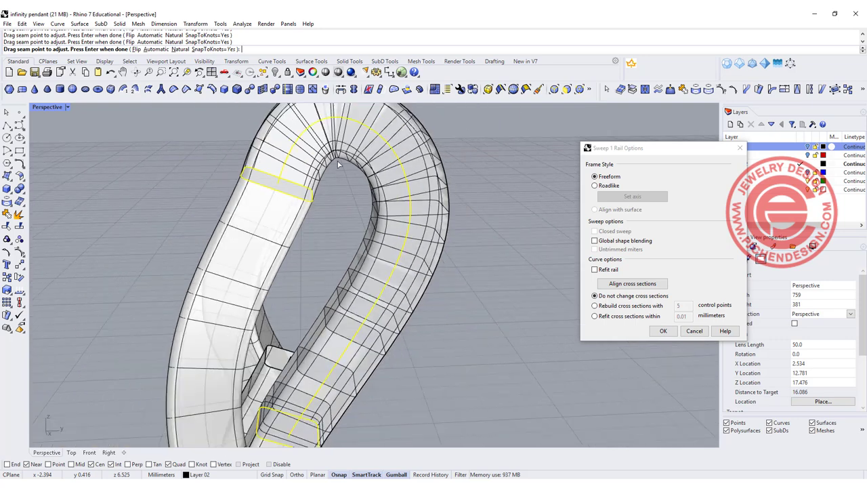
scroll(402, 216, "down", 5)
right_click_drag(405, 271, 413, 239)
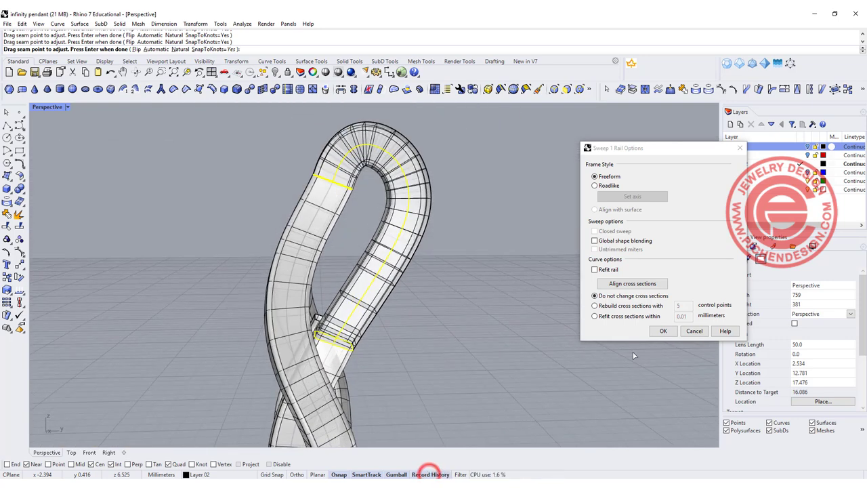
left_click(661, 330)
Turn on the control points of the new sweep's rail curve and display the Perspective viewport in Wireframe mode.
left_click(407, 216)
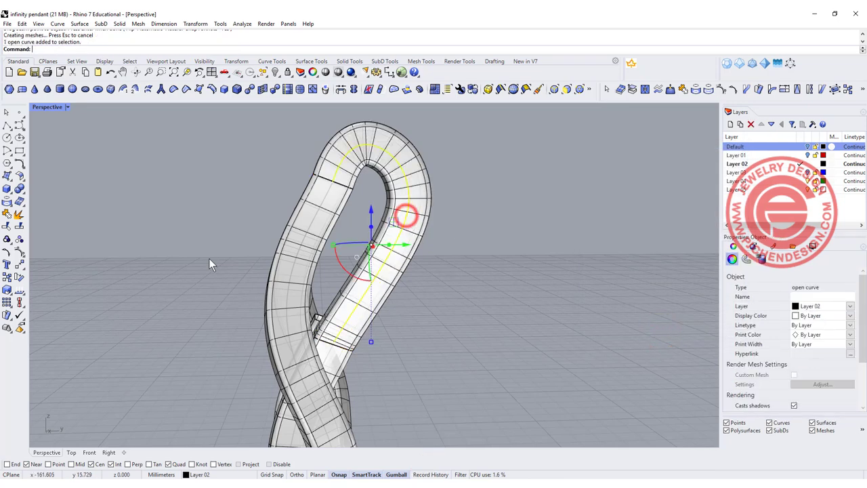
left_click(19, 252)
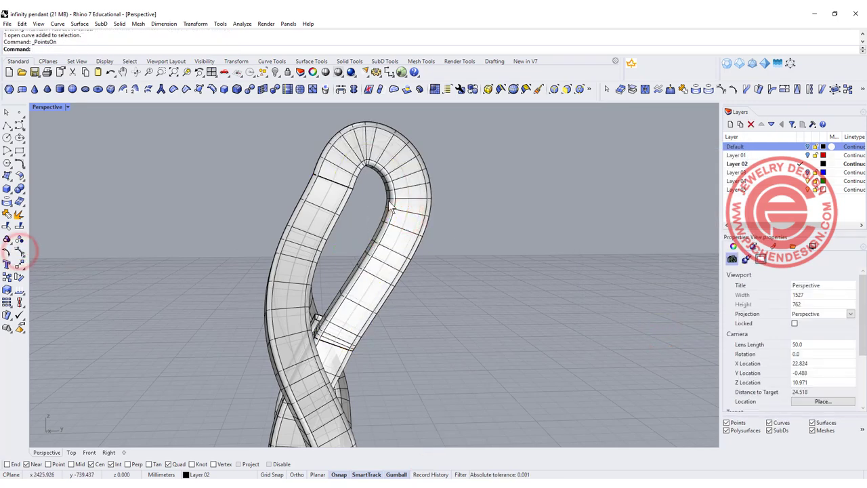
left_click(399, 241)
scroll(371, 156, "up", 5)
right_click_drag(420, 252, 420, 227)
left_click(68, 107)
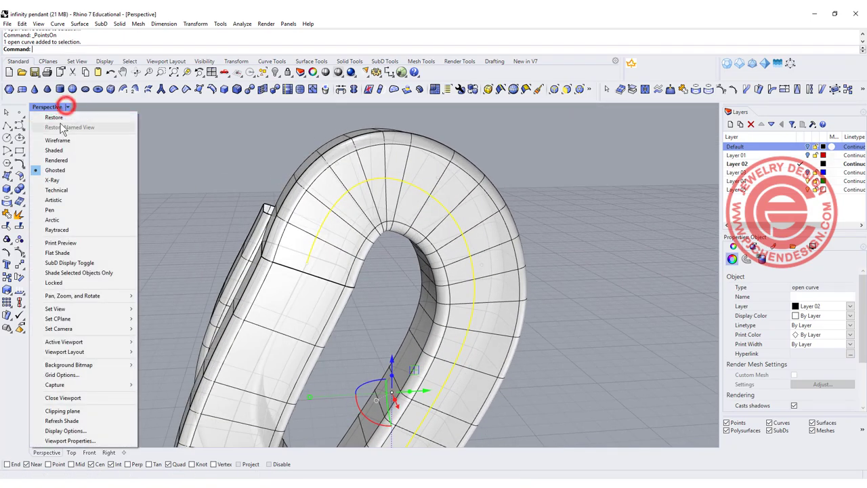
left_click(57, 138)
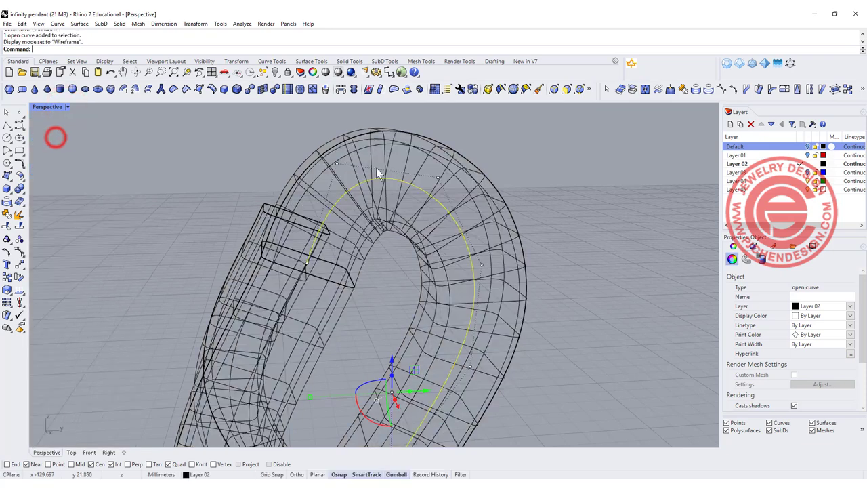
Move two control points of the bridging sweep's rail curve outward along the Y axis to reshape the upper bend.
left_click(337, 162)
left_click(438, 178)
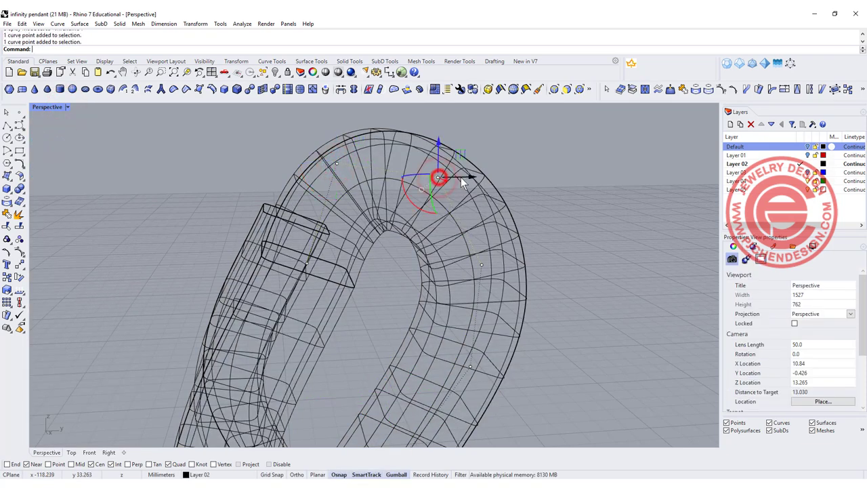
left_click_drag(464, 177, 501, 177)
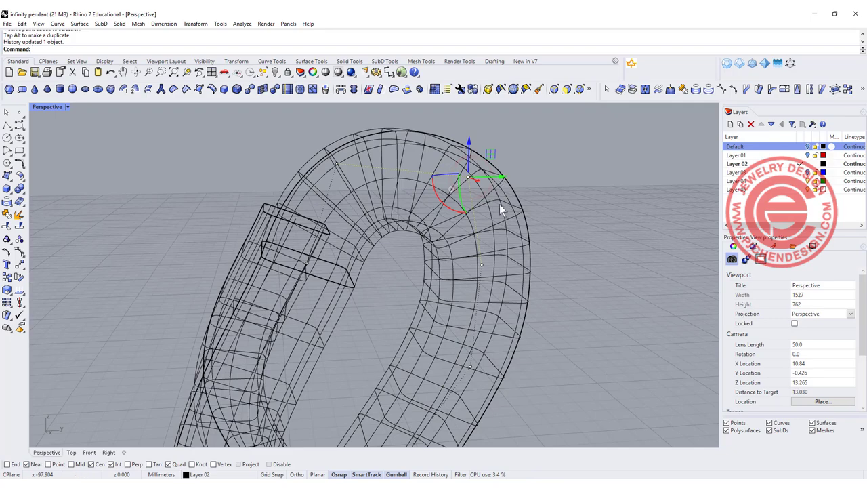
mouse_move(484, 262)
right_mouse_down()
mouse_move(567, 260)
mouse_move(518, 260)
mouse_move(494, 271)
mouse_move(499, 266)
right_mouse_up()
left_click(499, 266)
left_click_drag(535, 269, 552, 269)
Display the Perspective viewport in Rendered mode and inspect the joint between the reshaped sweep and the adjoining tube.
double_click(42, 106)
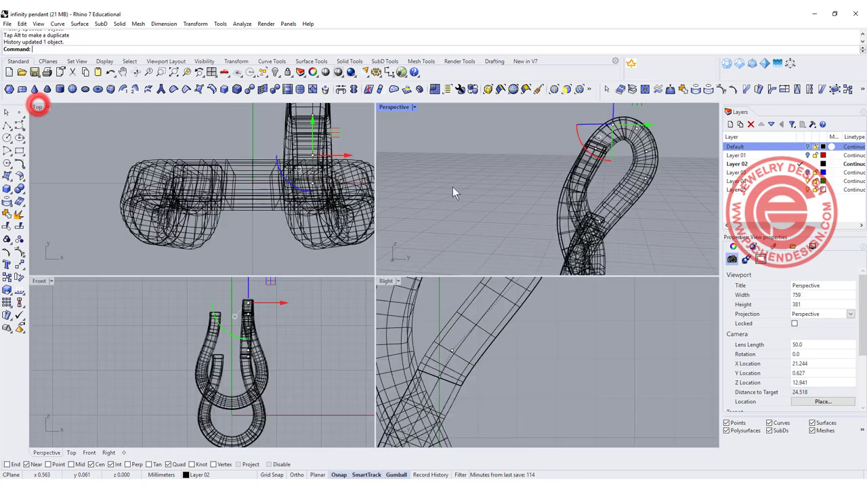
left_click(485, 172)
left_click(413, 107)
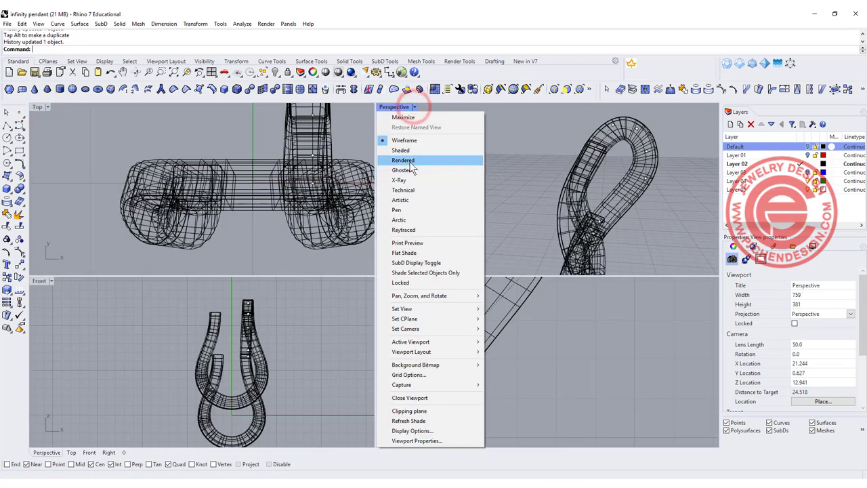
left_click(411, 161)
mouse_move(484, 158)
right_mouse_down()
mouse_move(584, 190)
mouse_move(620, 163)
mouse_move(625, 142)
mouse_move(460, 129)
mouse_move(586, 135)
right_mouse_up()
scroll(587, 136, "up", 5)
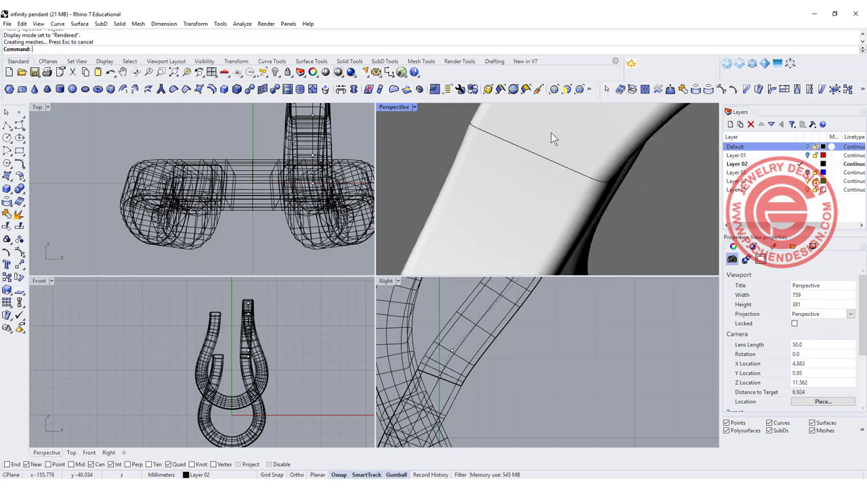
double_click(401, 107)
scroll(533, 180, "down", 7)
right_click_drag(533, 180, 554, 211)
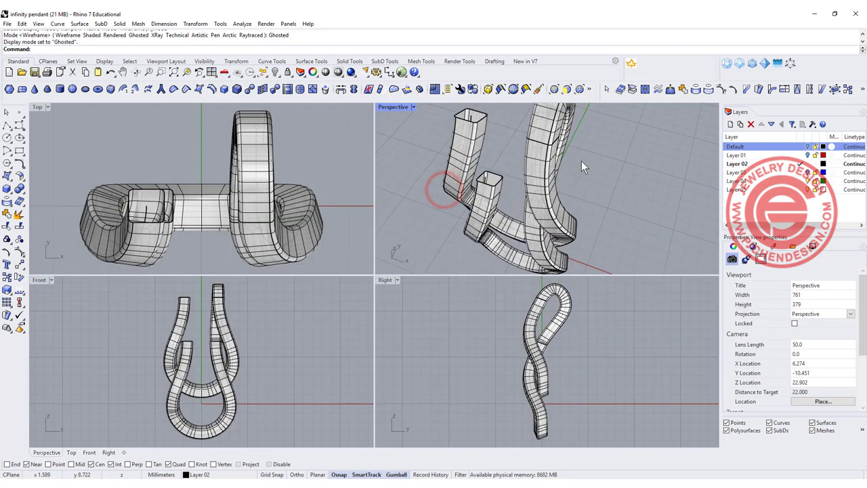
Mirror the bridging sweep to the opposite side of the pendant about a plane starting at the origin, keeping the original.
right_click_drag(581, 160, 595, 212, "shift")
left_click(568, 167)
key("Escape")
left_click(569, 185)
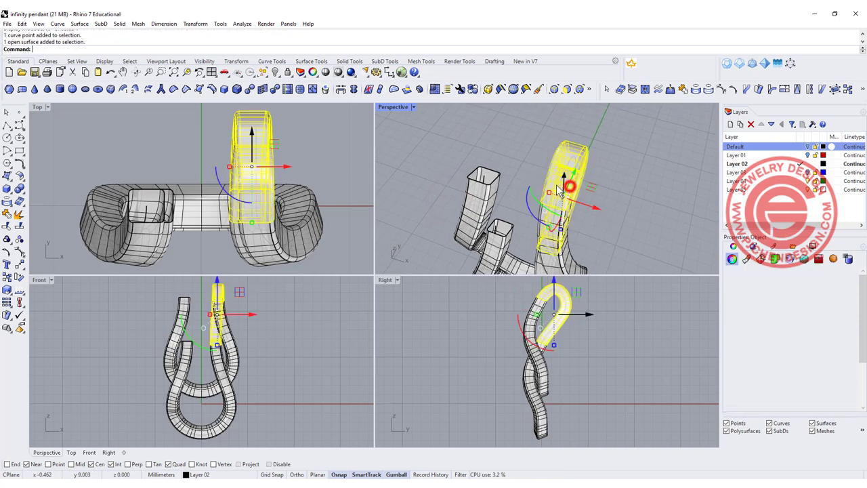
left_click(21, 270)
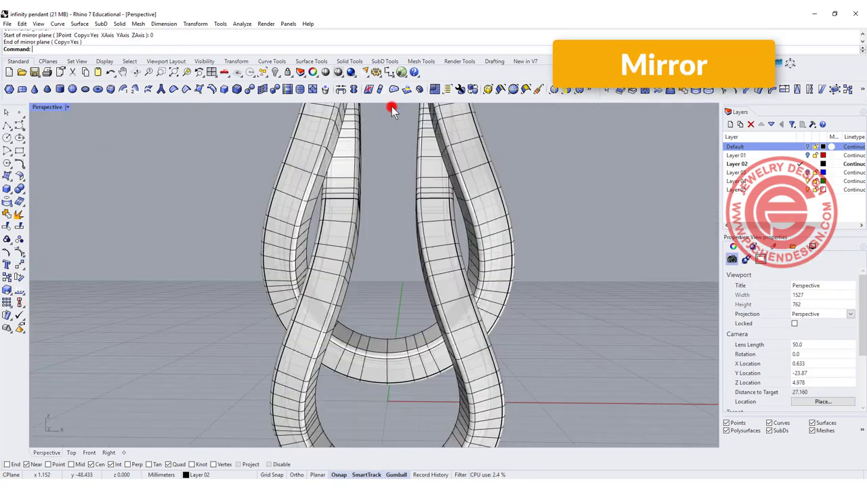
Extract the U-direction isocurve running lengthwise along the middle of the front loop's face, snapping to the face's midpoint.
scroll(407, 230, "down", 2)
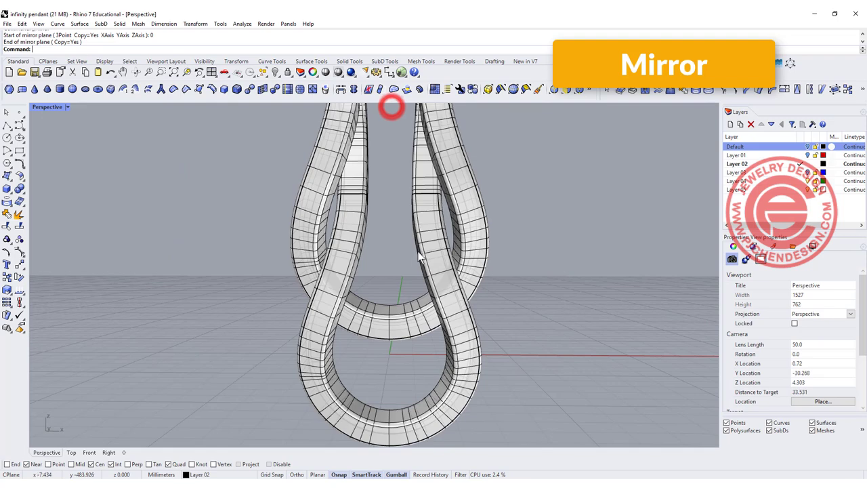
right_click_drag(415, 253, 365, 229, "shift")
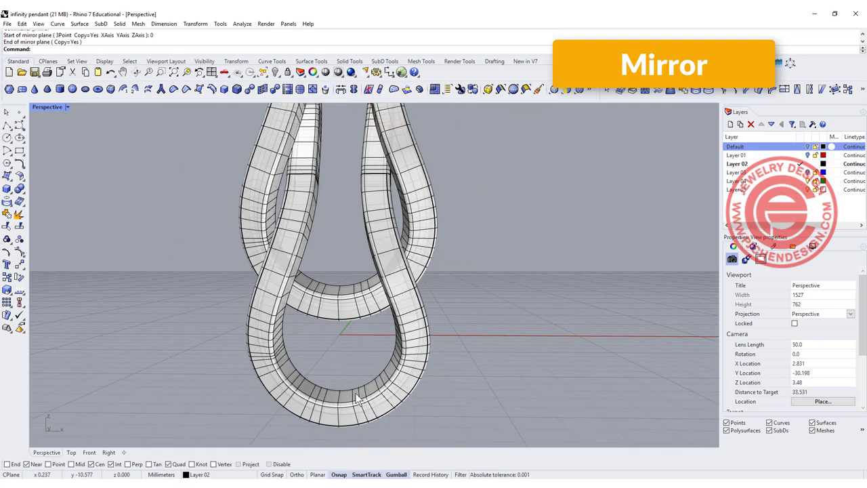
right_click_drag(366, 175, 372, 202)
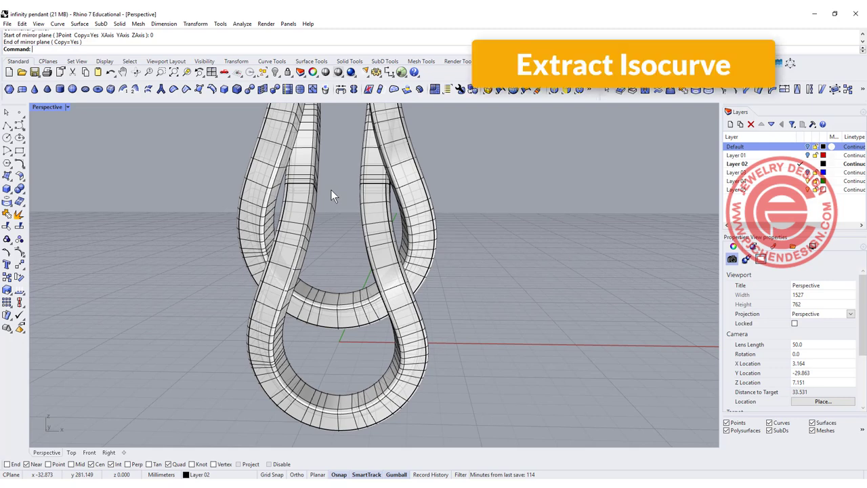
type("ext")
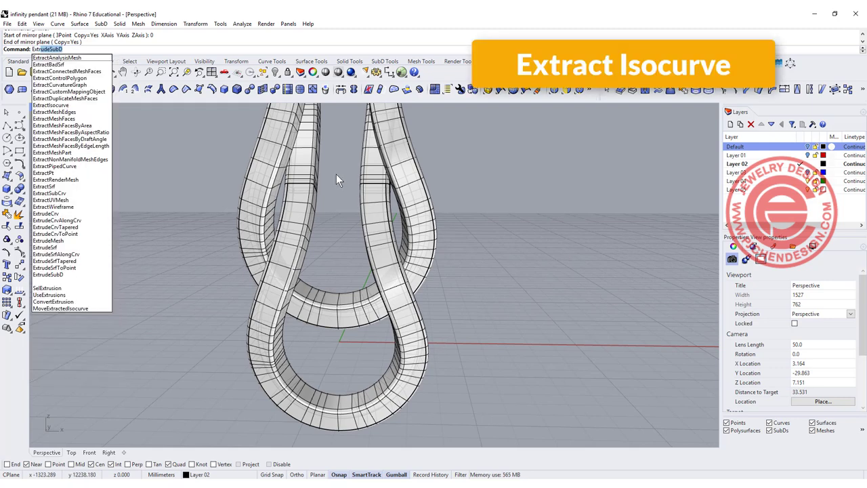
type("ractIsocurve")
key("Return")
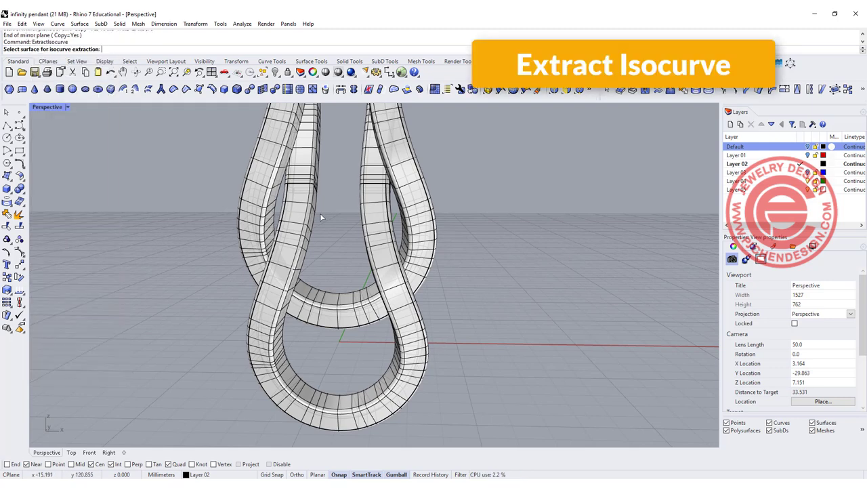
scroll(313, 221, "up", 2)
left_click(291, 196)
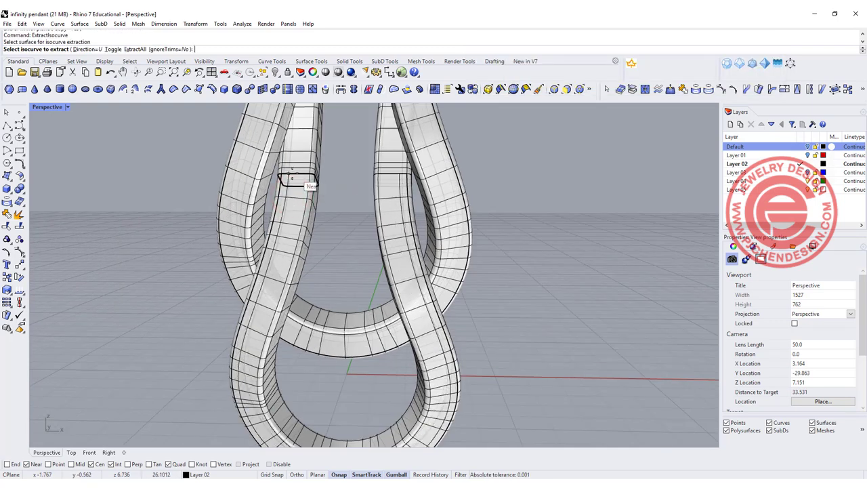
left_click(273, 243)
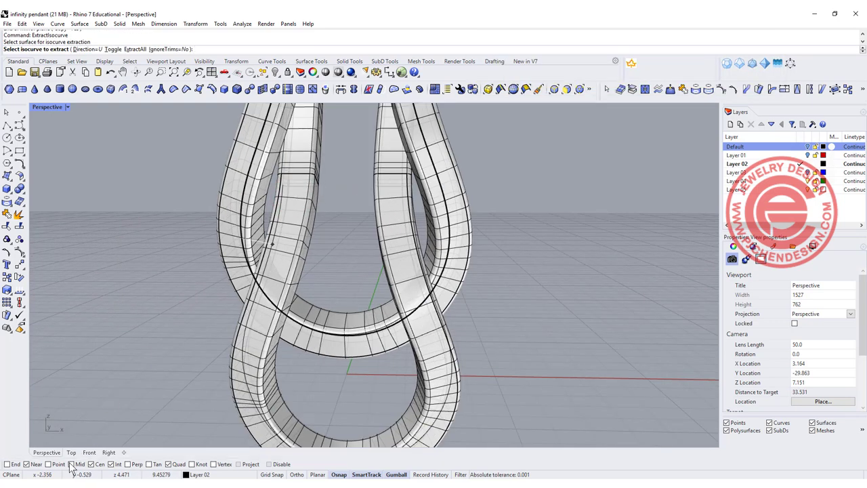
left_click(292, 176)
key("Return")
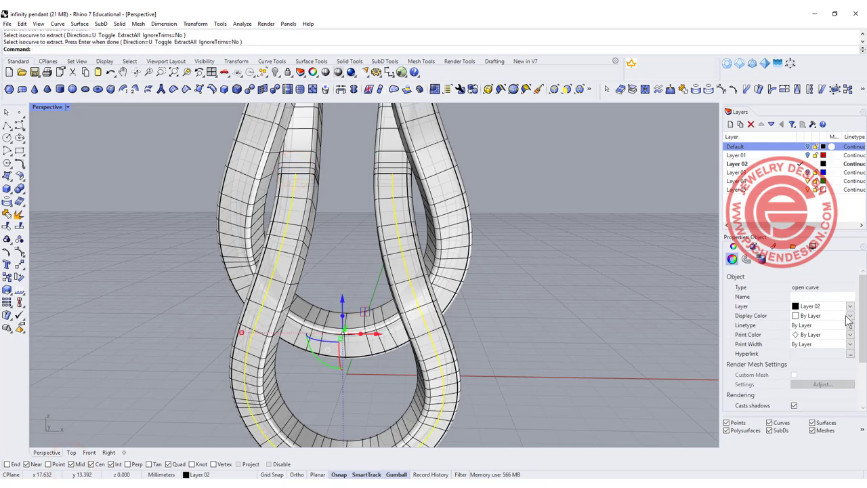
Set the extracted isocurve's display color to red and the gem's display color to Cyan.
left_click(850, 316)
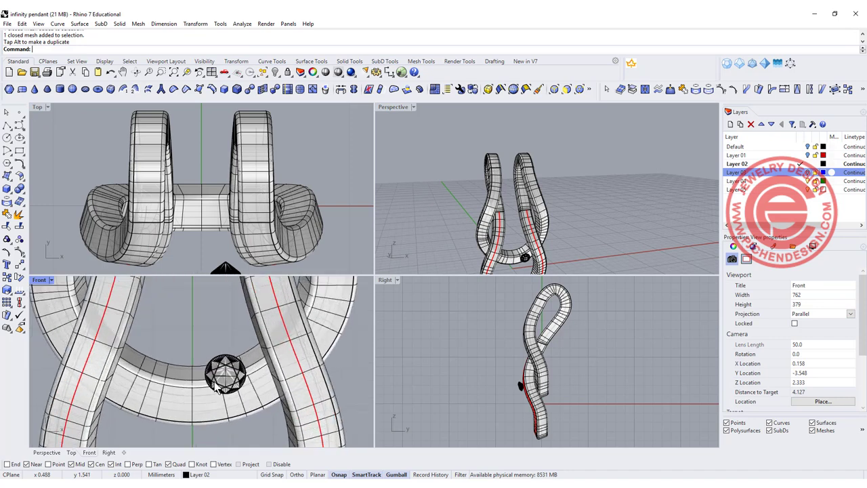
left_click(226, 369)
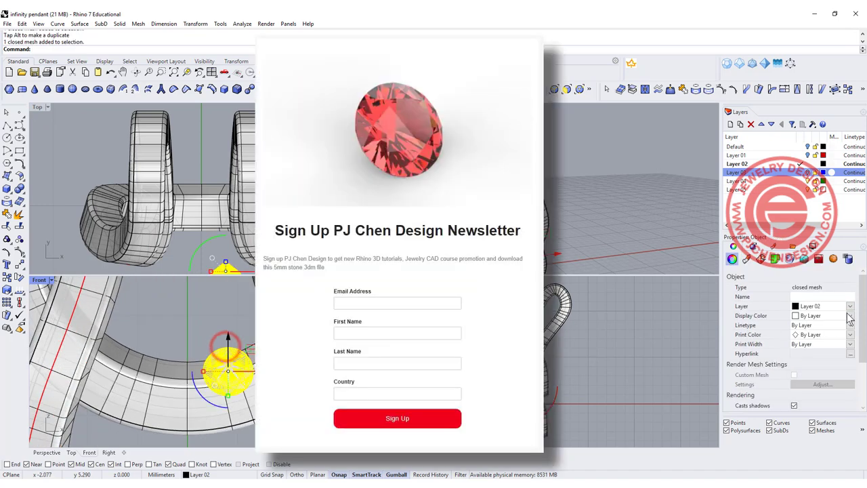
left_click(850, 317)
left_click(806, 381)
Move the gem in the Front view to the upper end of the red curve's left branch.
scroll(210, 337, "down", 2)
double_click(38, 279)
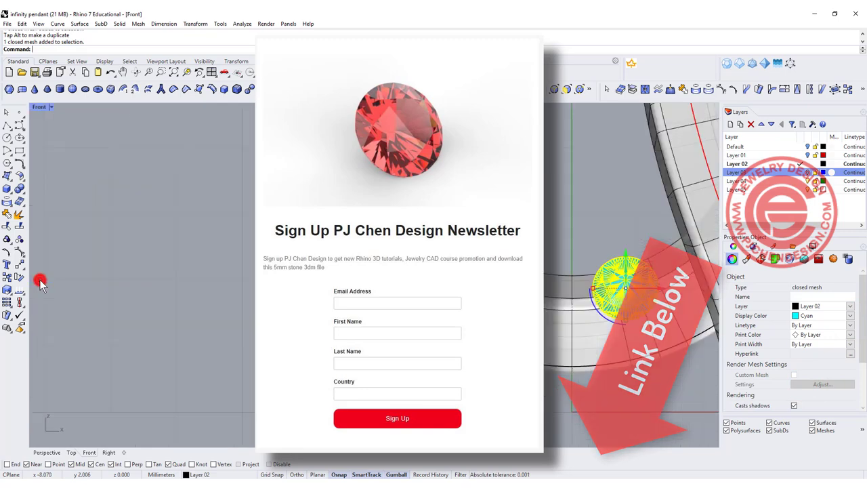
right_click_drag(462, 257, 423, 376)
left_click_drag(506, 389, 422, 220)
left_click(450, 237)
scroll(544, 242, "down", 4)
right_click_drag(477, 259, 340, 273)
Rotate and move the gem in the Right view so it sits at the curve's end, tilted to the tube's surface.
double_click(39, 107)
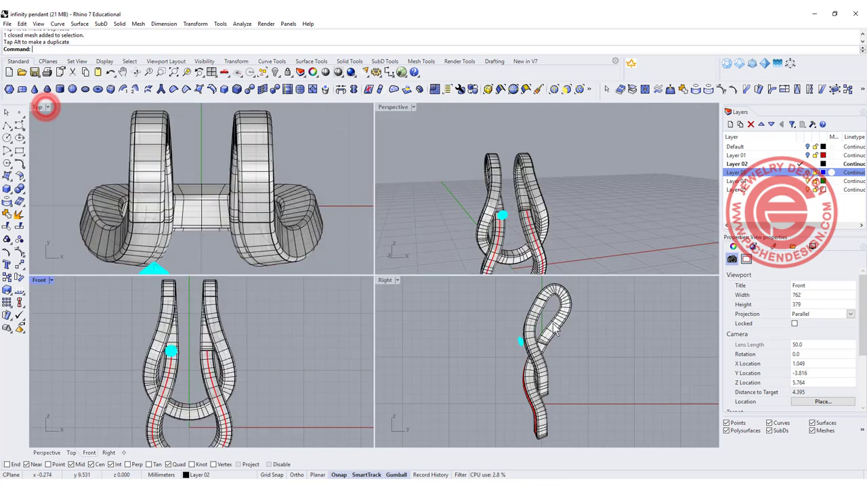
scroll(503, 357, "up", 5)
left_click(500, 351)
left_click_drag(484, 377, 616, 365)
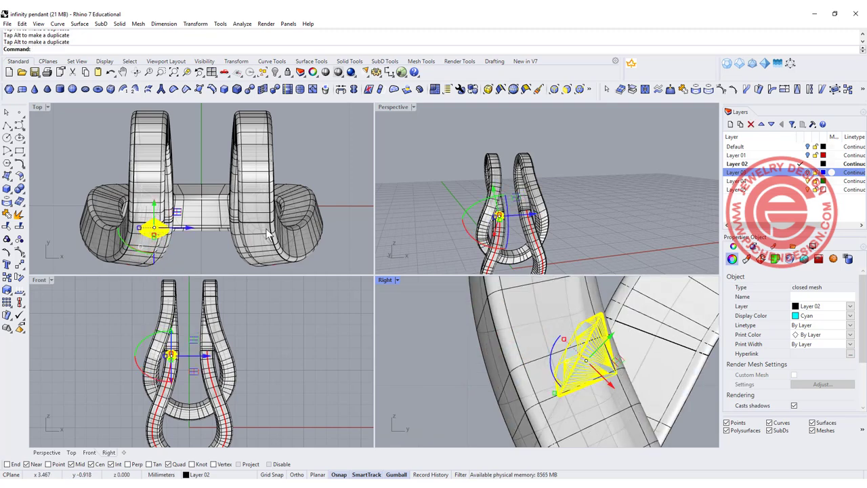
Check the gem's placement up close and fine-tune its position over the end of the red curve in the Front view.
left_click(627, 193)
right_click_drag(628, 194, 474, 212)
scroll(563, 231, "up", 7)
scroll(474, 212, "up", 5)
scroll(237, 357, "up", 8)
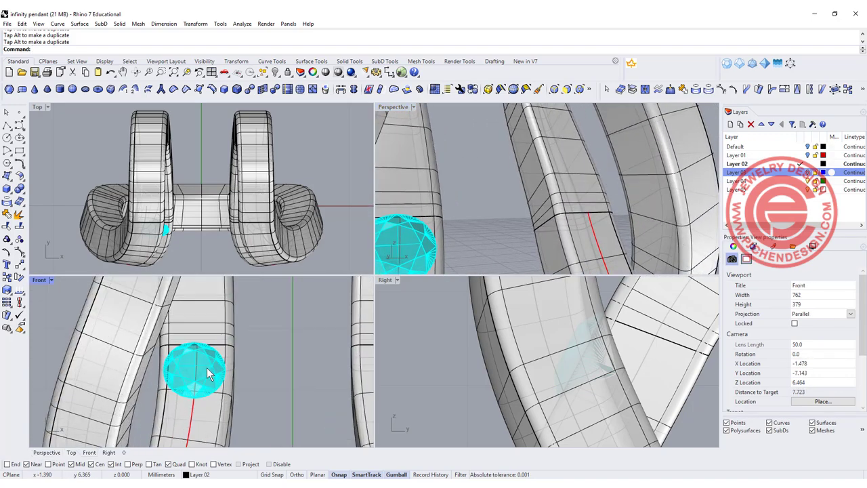
scroll(237, 357, "up", 3)
left_click(220, 356)
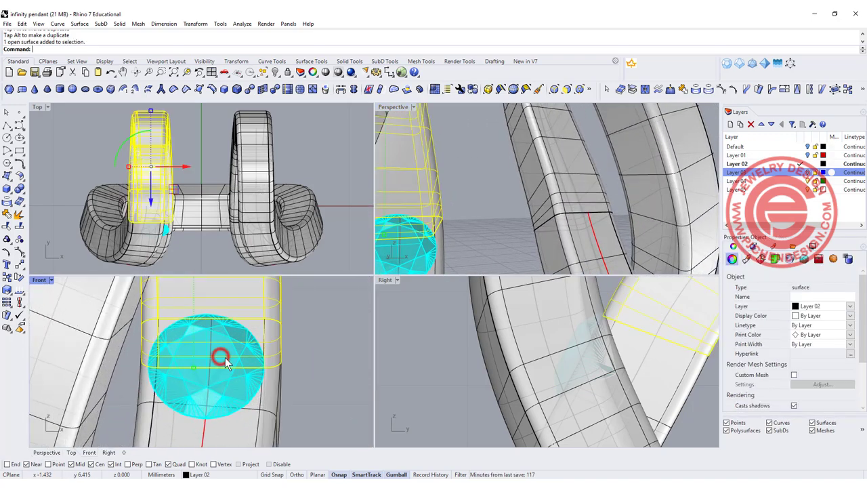
left_click(230, 383)
left_click_drag(230, 383, 244, 369)
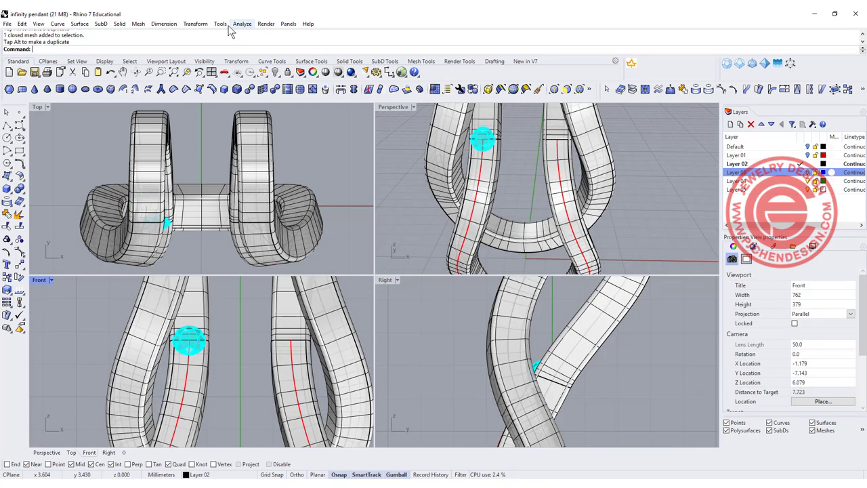
Start an Array Along Curve of the gem with the red isocurve as its path.
left_click(196, 24)
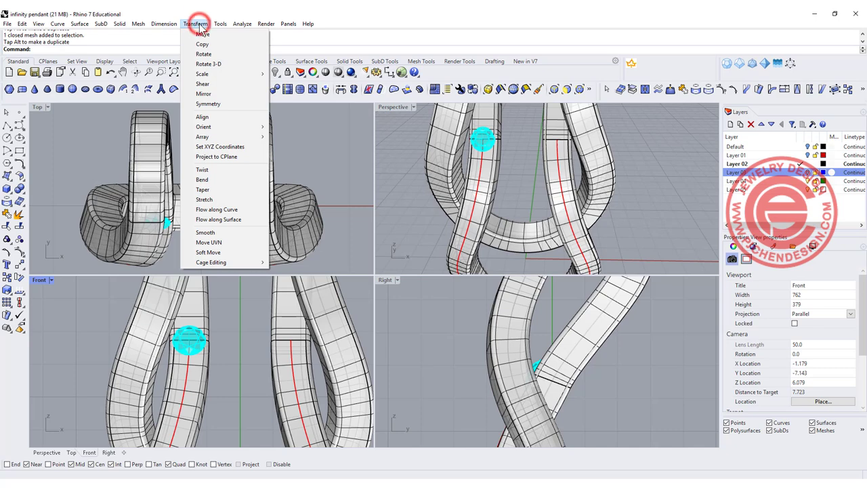
mouse_move(216, 137)
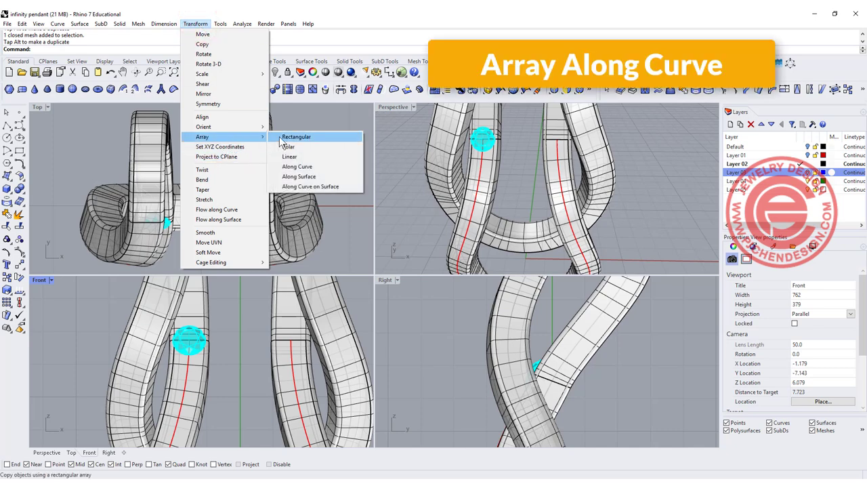
left_click(296, 167)
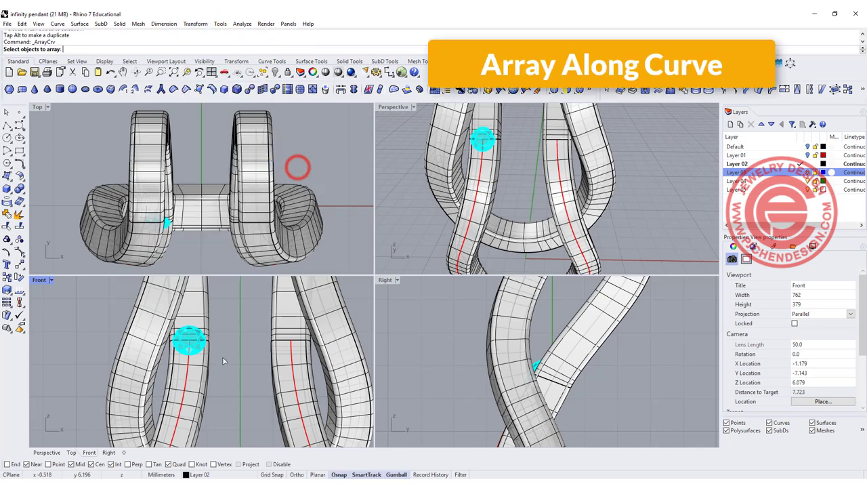
scroll(206, 347, "up", 6)
left_click(203, 344)
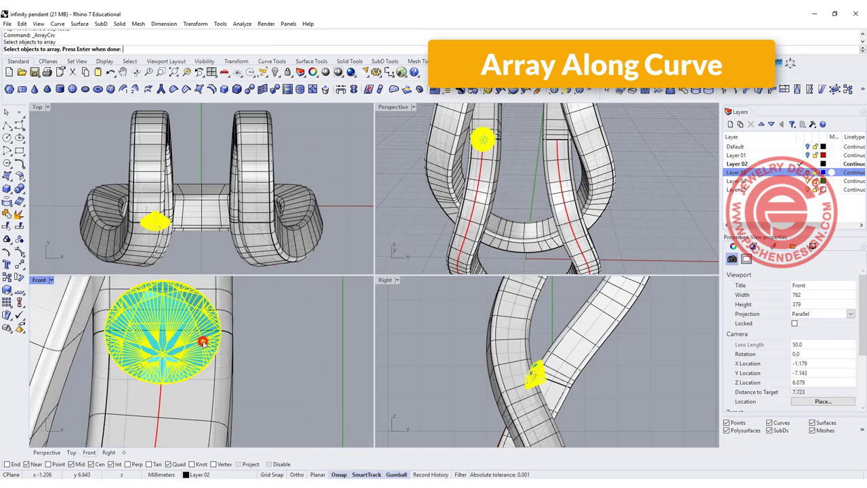
scroll(268, 338, "down", 2)
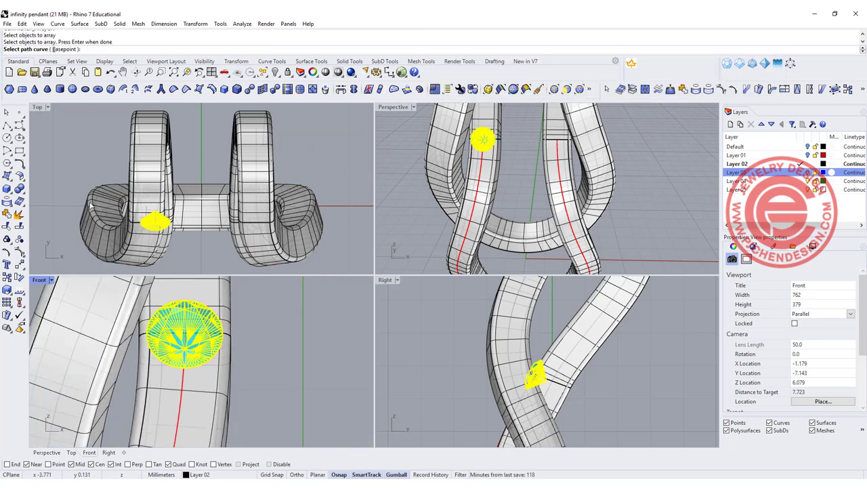
left_click(183, 377)
Try 20 items for the gem array and check the spacing between neighbouring gems.
scroll(305, 372, "down", 3)
scroll(266, 334, "down", 4)
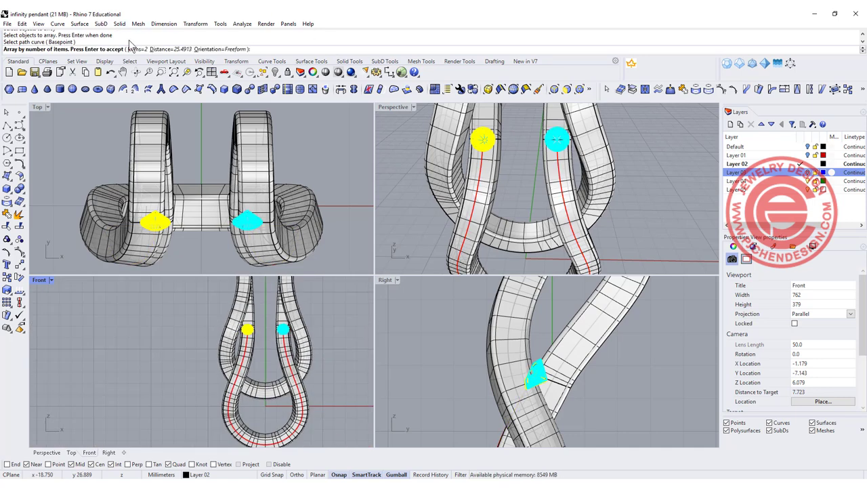
left_click(132, 49)
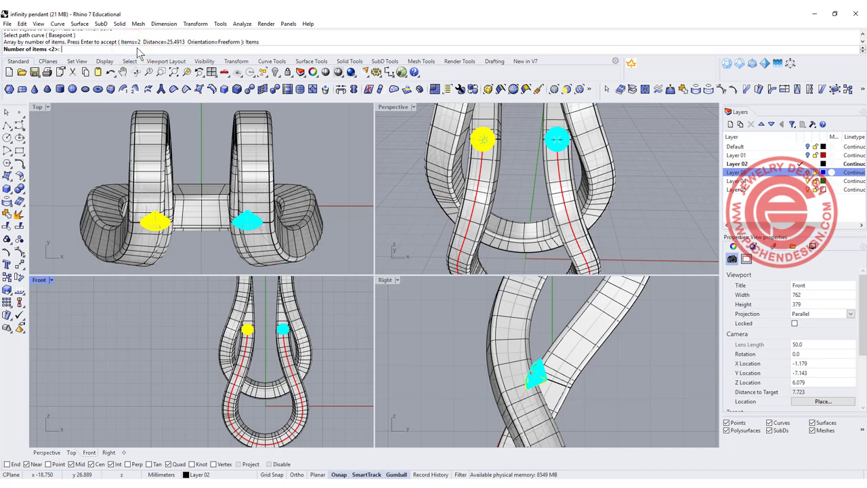
key("Return")
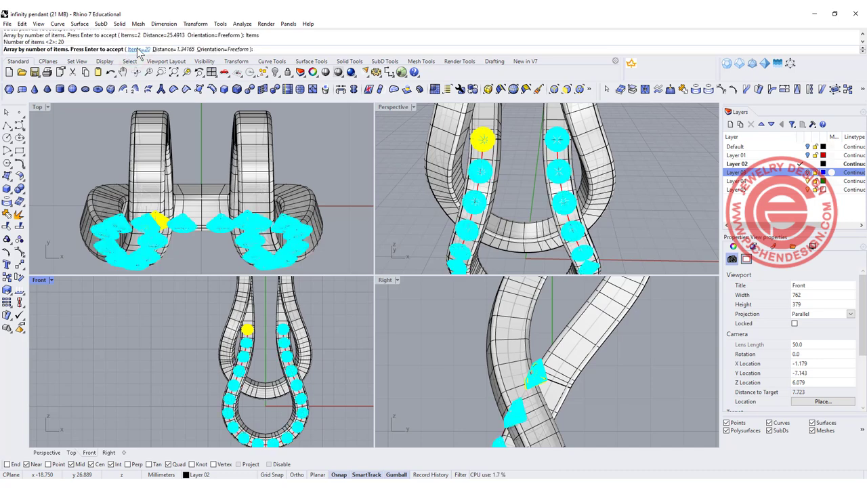
scroll(504, 132, "up", 6)
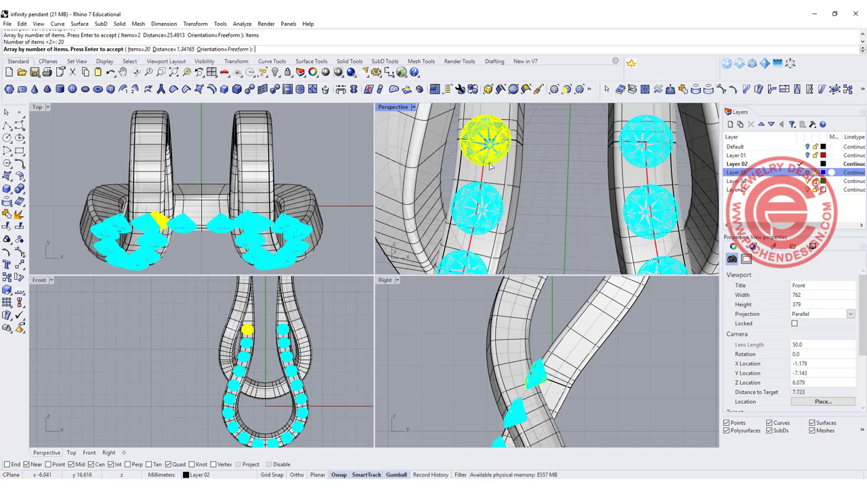
Set the gem array's number of items to 30.
left_click(145, 51)
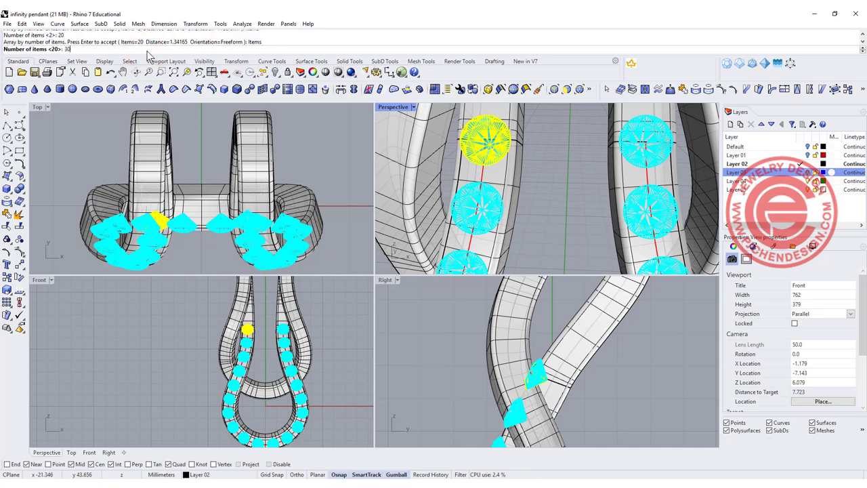
type("30")
key("Return")
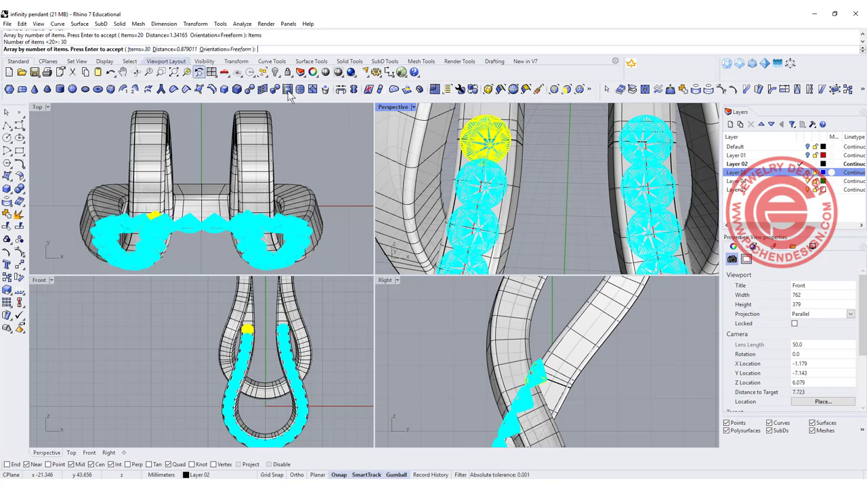
Try 26 items for the gem array and check the spacing up close.
left_click(134, 49)
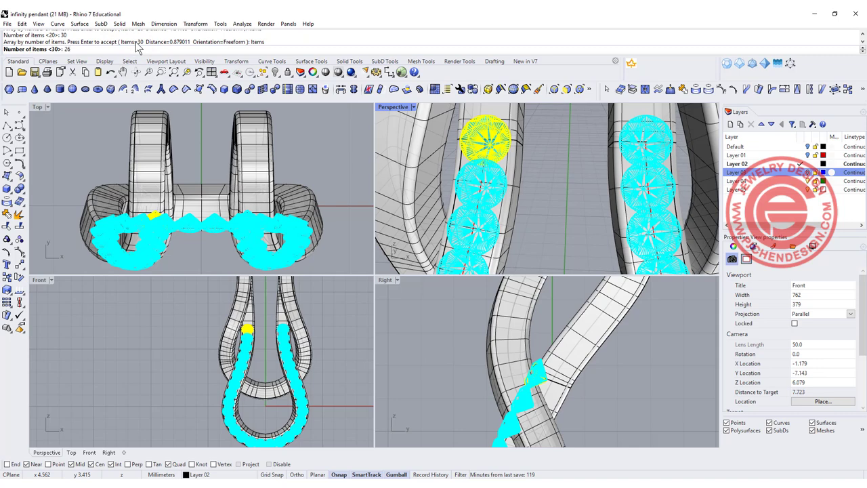
key("Return")
scroll(502, 166, "up", 2)
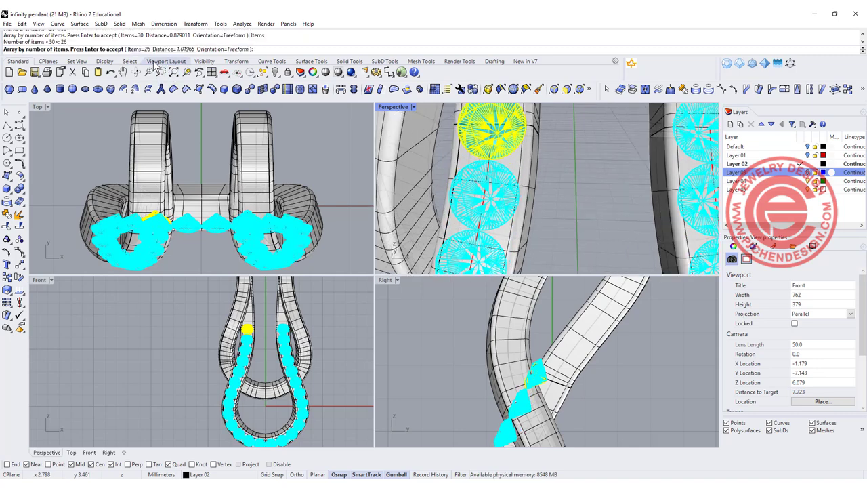
Set the gem array to 23 items, check the spacing around the front loop, and accept the array.
left_click(135, 48)
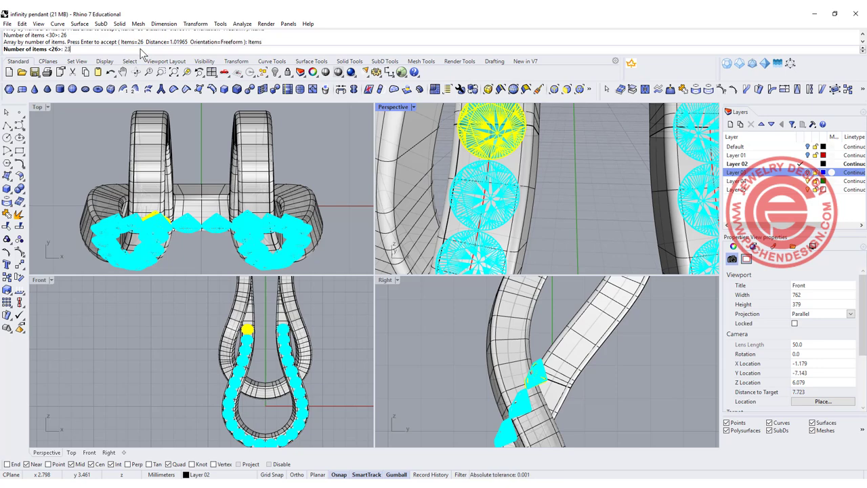
key("Return")
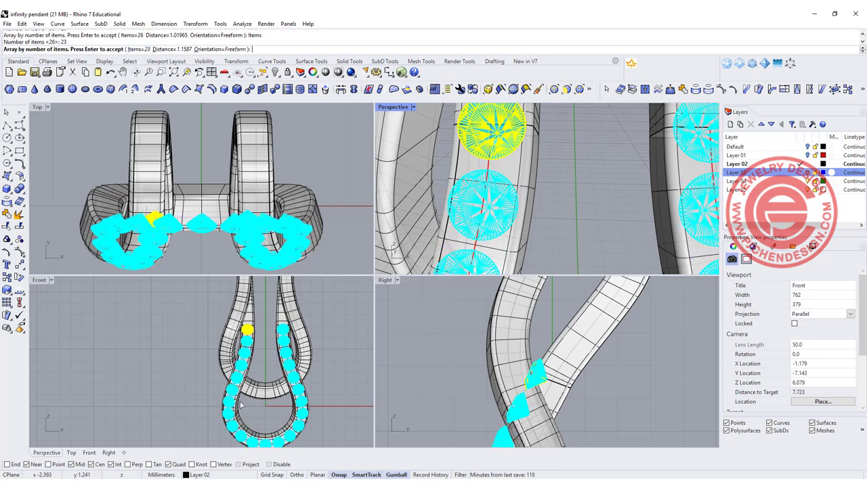
right_click_drag(242, 413, 252, 380)
scroll(236, 381, "up", 11)
scroll(254, 333, "down", 6)
scroll(508, 158, "down", 10)
right_click_drag(507, 158, 536, 162)
scroll(530, 168, "up", 5)
key("Return")
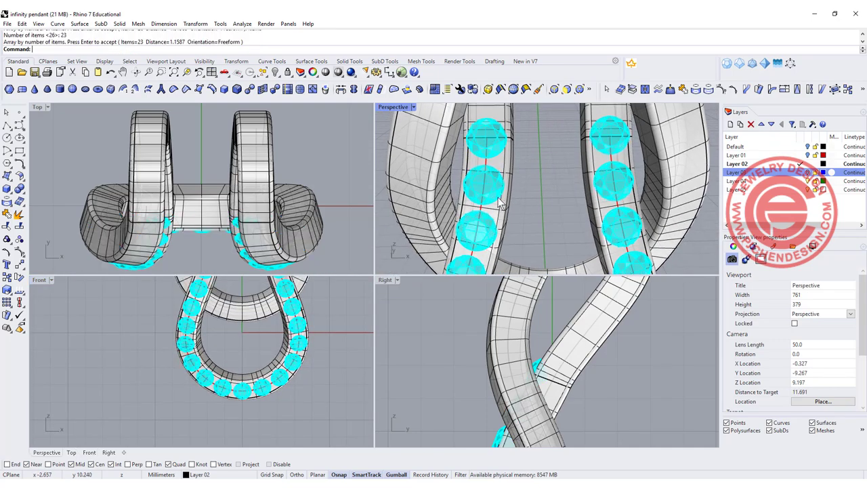
Draw a short slanted line with the Polyline tool beside the loops in the Right view as a prong axis.
right_click_drag(499, 204, 467, 166)
scroll(477, 176, "up", 3)
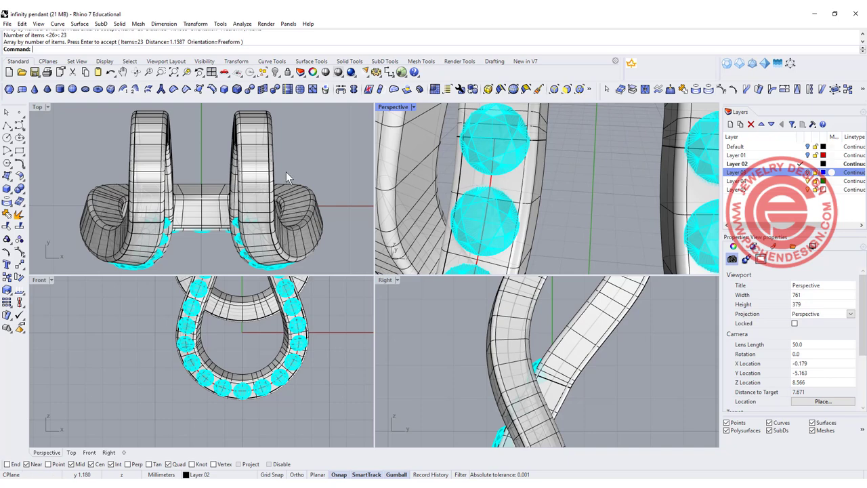
left_click(7, 126)
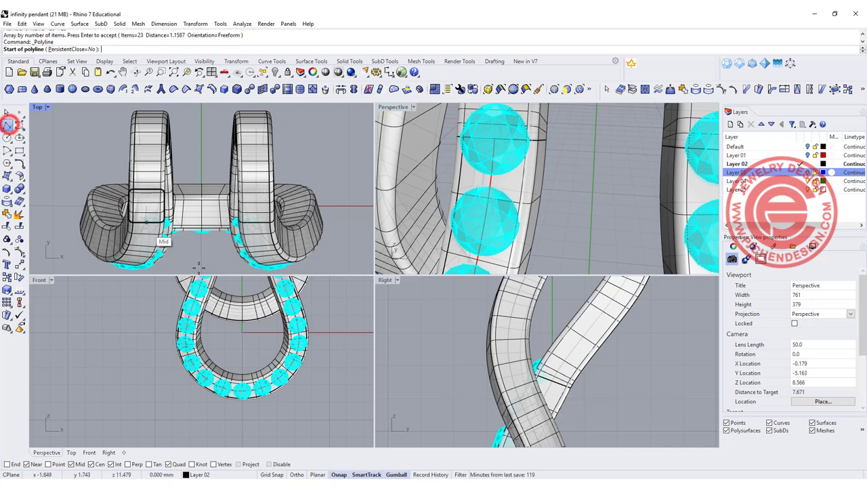
scroll(545, 342, "down", 2)
left_click(545, 335)
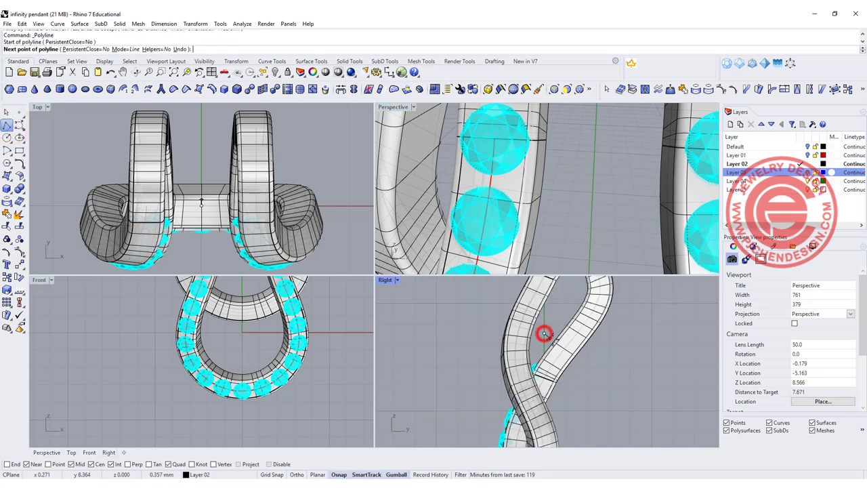
left_click(465, 372)
key("Return")
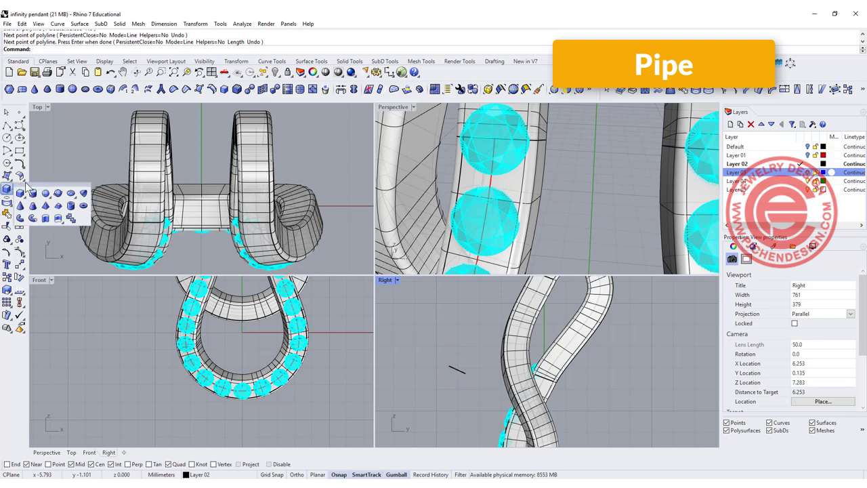
Create a round-capped pipe around the slanted line and scale it down uniformly to prong size.
left_click(483, 330)
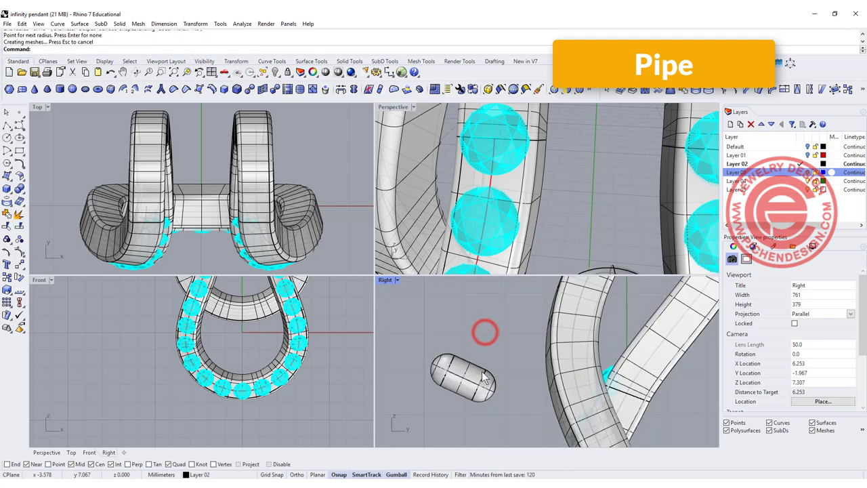
left_click(433, 384)
scroll(251, 352, "up", 6)
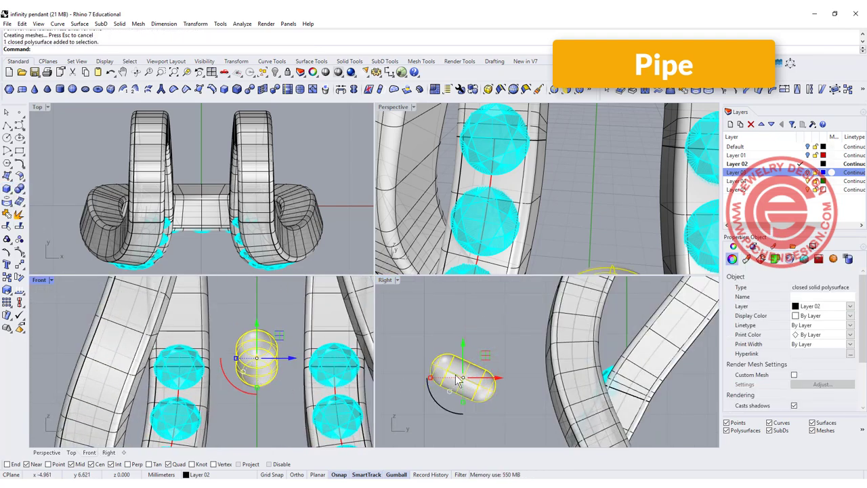
scroll(433, 383, "up", 3)
mouse_move(416, 379)
left_mouse_down()
mouse_move(434, 387)
mouse_move(425, 386)
left_mouse_up()
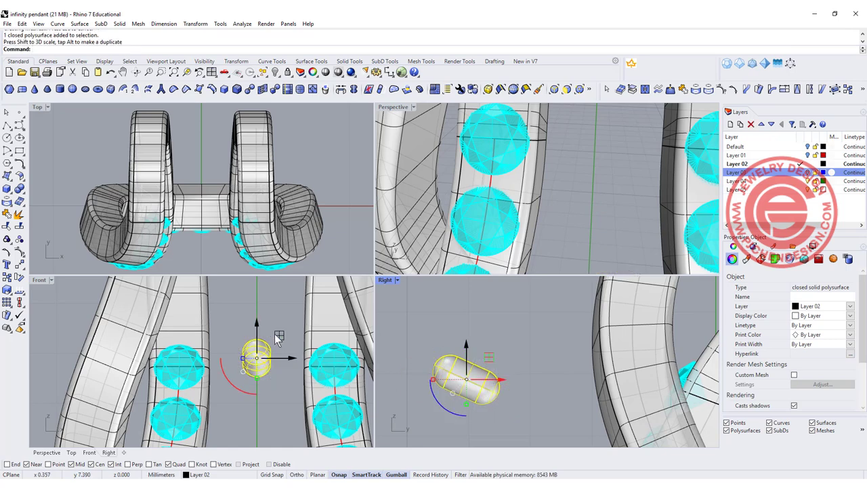
Move the prong between the first two gems on the front loop, using the Front and Right views.
left_click_drag(277, 339, 215, 380)
scroll(536, 430, "down", 3)
right_click_drag(536, 430, 478, 365)
left_click_drag(457, 369, 560, 349)
left_click(567, 158)
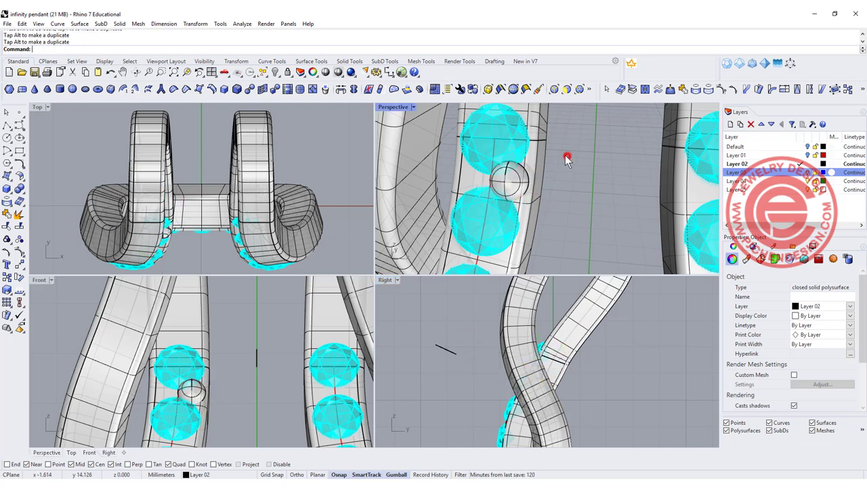
Nudge the prong in the Perspective view so it sits at the band's inner edge between the two gems.
right_click_drag(567, 159, 555, 170)
scroll(555, 170, "up", 3)
left_click(556, 171)
left_click(555, 171)
left_click(542, 172)
left_click_drag(544, 175, 561, 156)
left_click(619, 214)
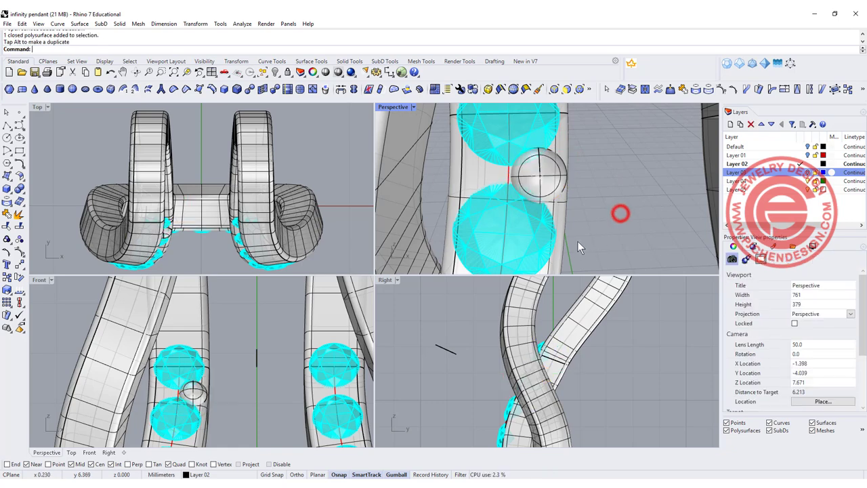
Try copying the prong sideways to the band's opposite edge in the Perspective view.
left_click(549, 179)
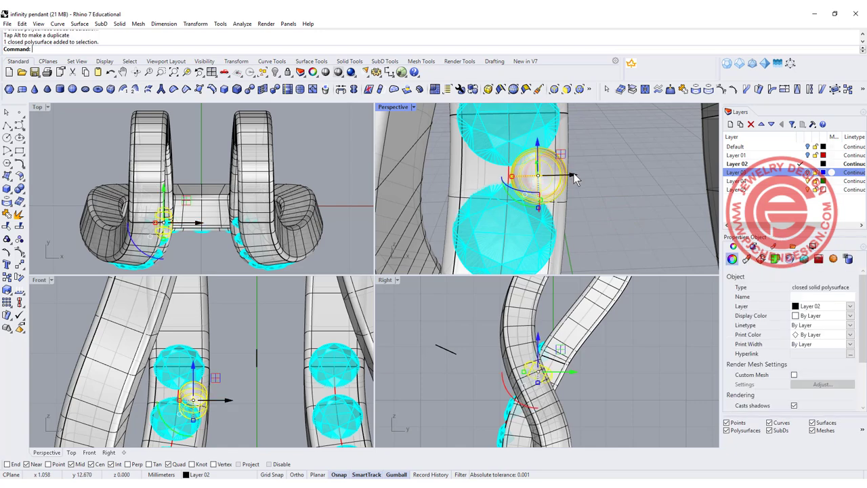
left_click_drag(573, 173, 519, 175)
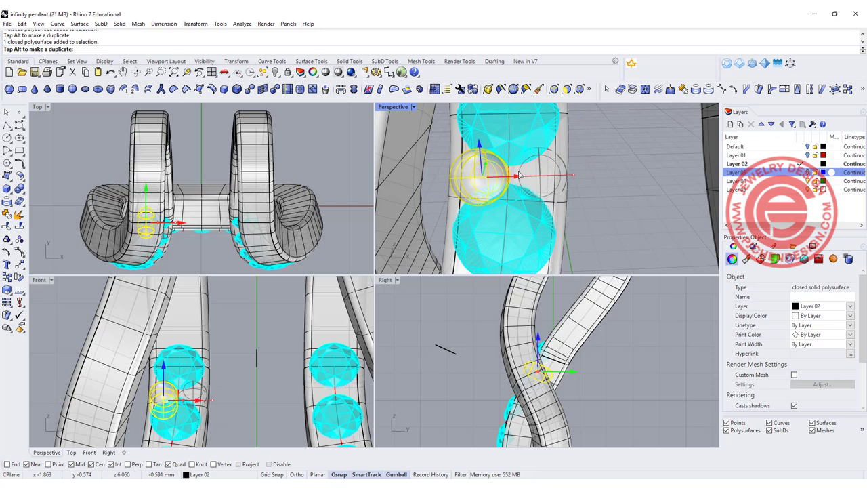
left_click_drag(519, 174, 518, 175)
left_click(599, 191)
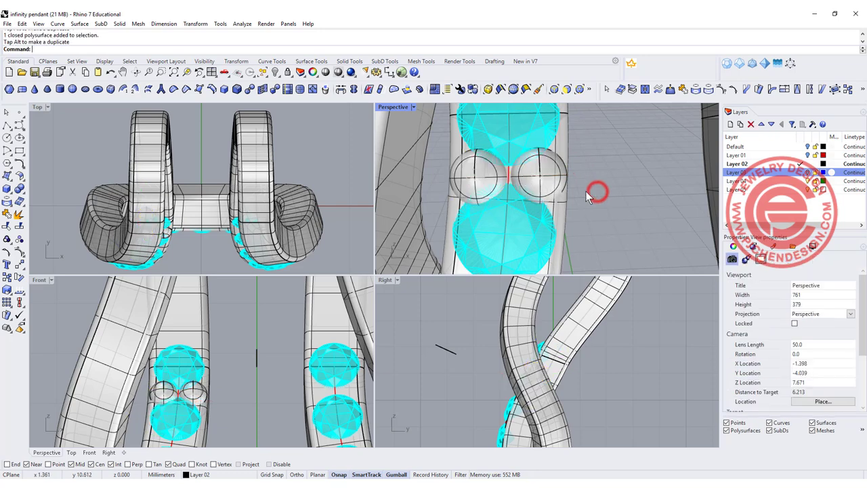
Undo the prong copy and fine-tune the original prong's placement against the edges of the two gems.
left_click(551, 171)
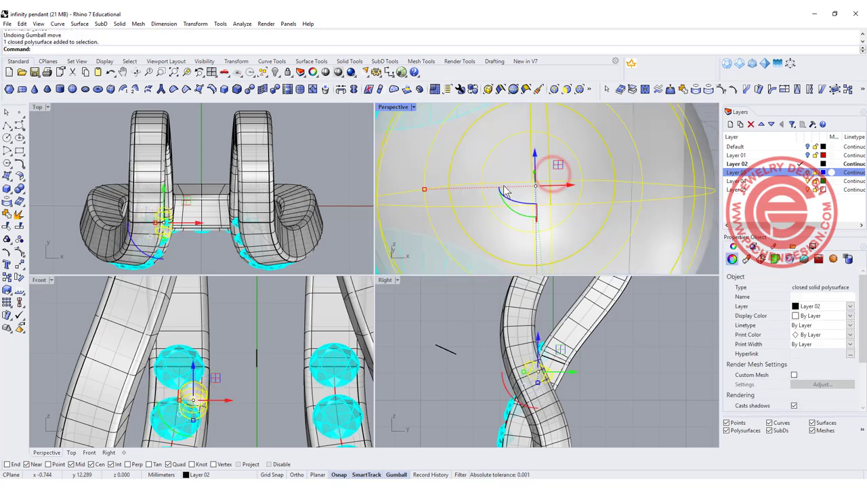
scroll(516, 188, "down", 10)
left_click_drag(491, 184, 494, 188, "shift")
left_click_drag(562, 188, 555, 163)
left_click(625, 182)
mouse_move(596, 209)
right_mouse_down()
mouse_move(576, 214)
mouse_move(599, 212)
right_mouse_up()
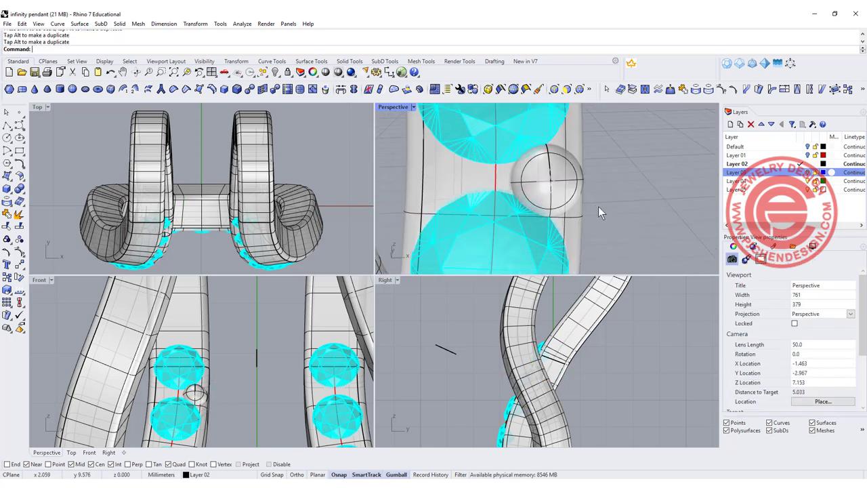
Copy the prong horizontally in the Front view to the outer side of the same two gems.
left_click(560, 192)
scroll(214, 320, "up", 3)
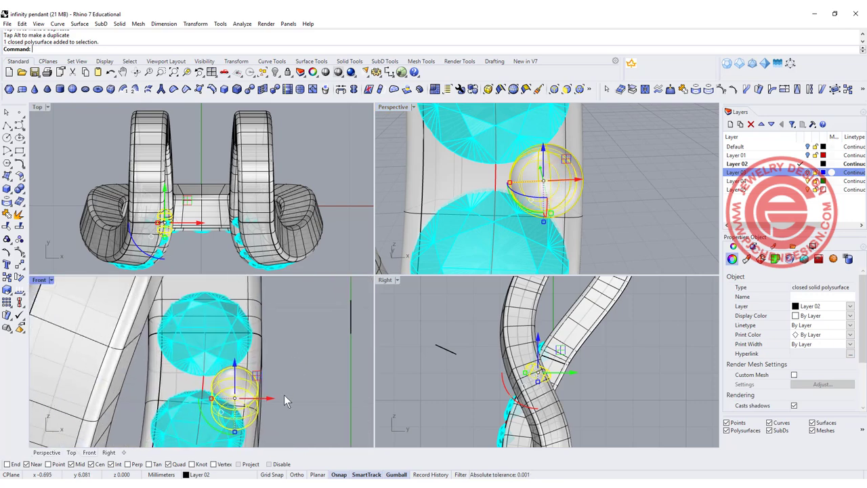
left_click_drag(269, 399, 209, 398)
key("alt")
left_click(630, 203)
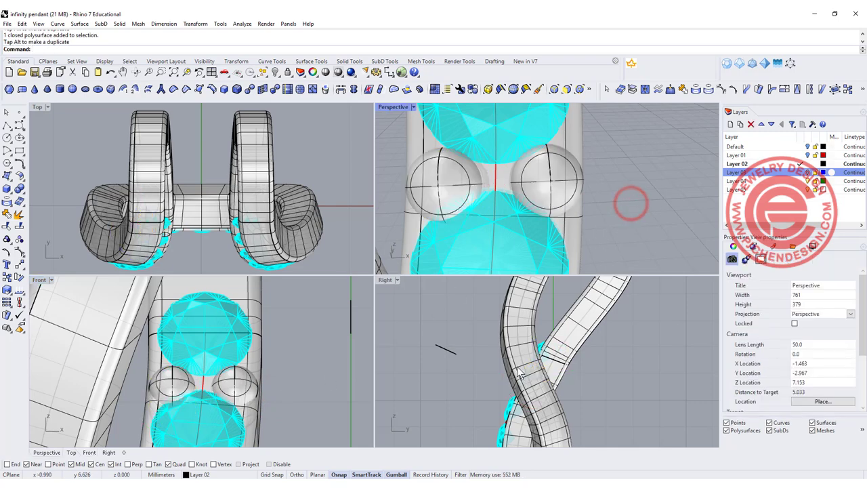
Select both prongs and raise them further out of the band in the Right view, checking their height against the gems.
scroll(237, 377, "up", 5)
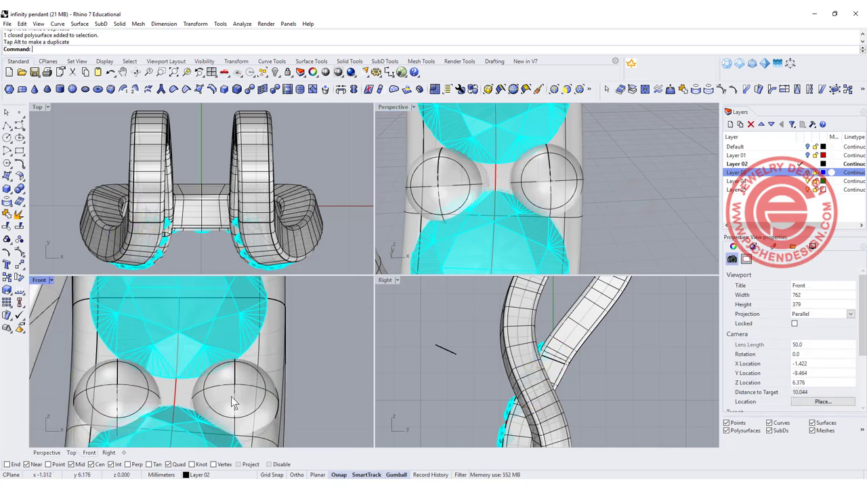
scroll(241, 400, "down", 1)
left_click(251, 395)
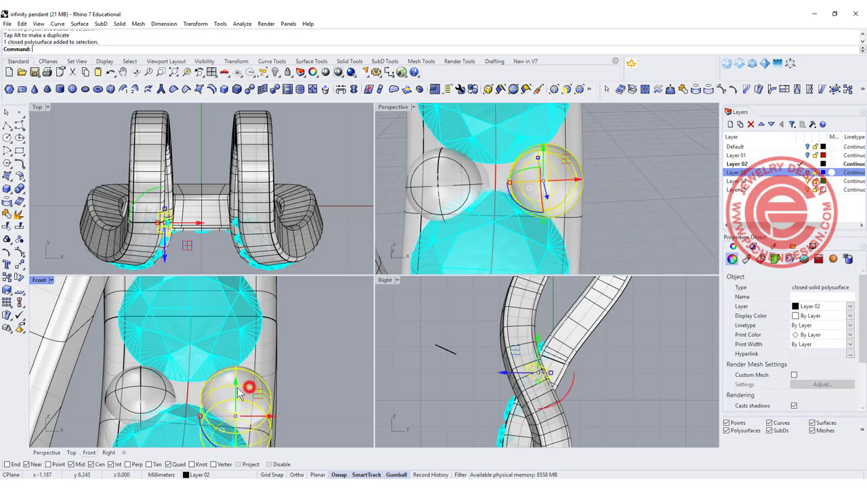
left_click(155, 385, "shift")
scroll(543, 362, "up", 4)
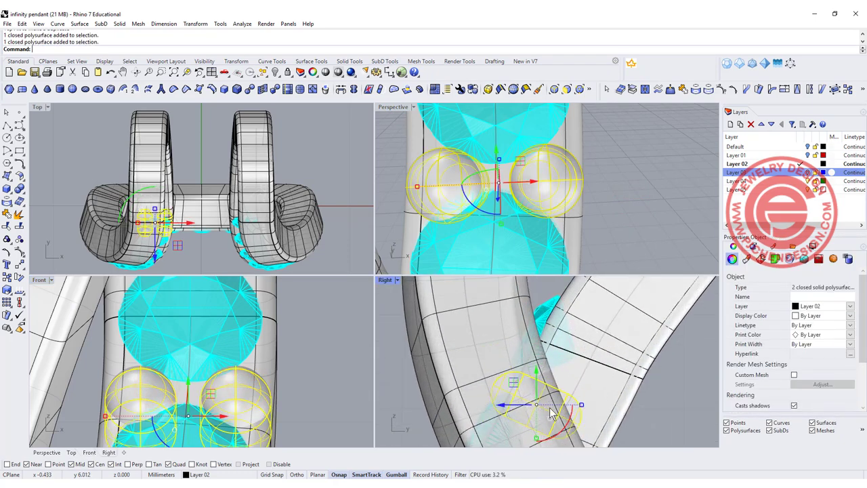
left_click_drag(514, 384, 507, 375)
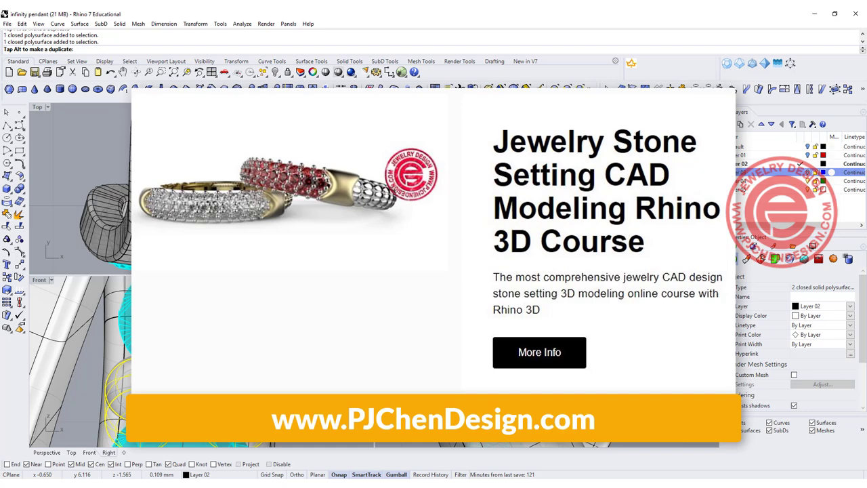
key("Escape")
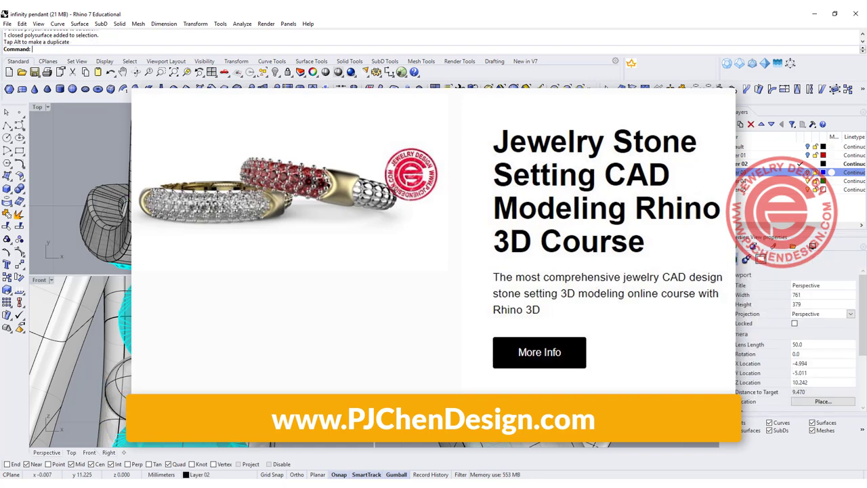
scroll(527, 164, "up", 4)
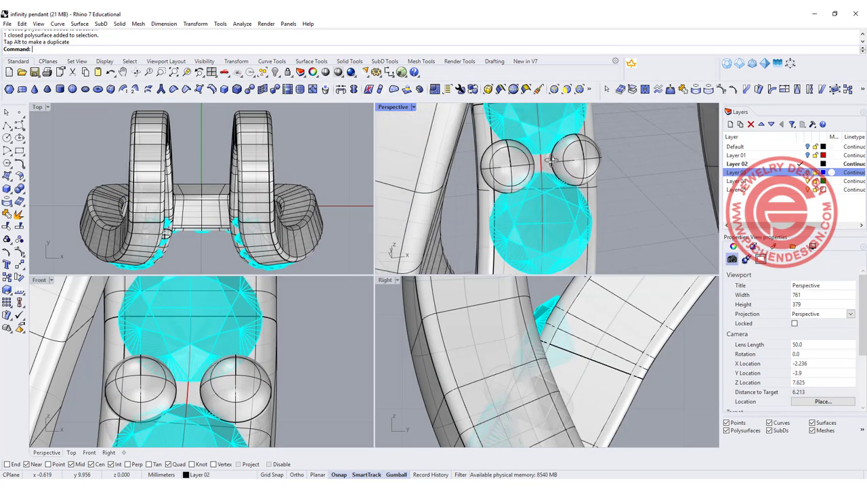
mouse_move(527, 164)
right_mouse_down()
mouse_move(463, 149)
mouse_move(537, 168)
right_mouse_up()
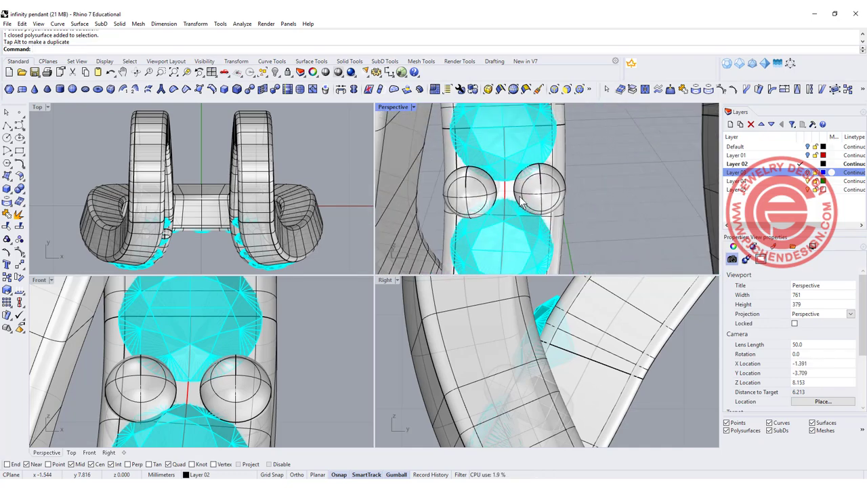
Array the two prongs along the isocurve between them using Array Along Curve with 23 items and Freeform orientation.
left_click(237, 25)
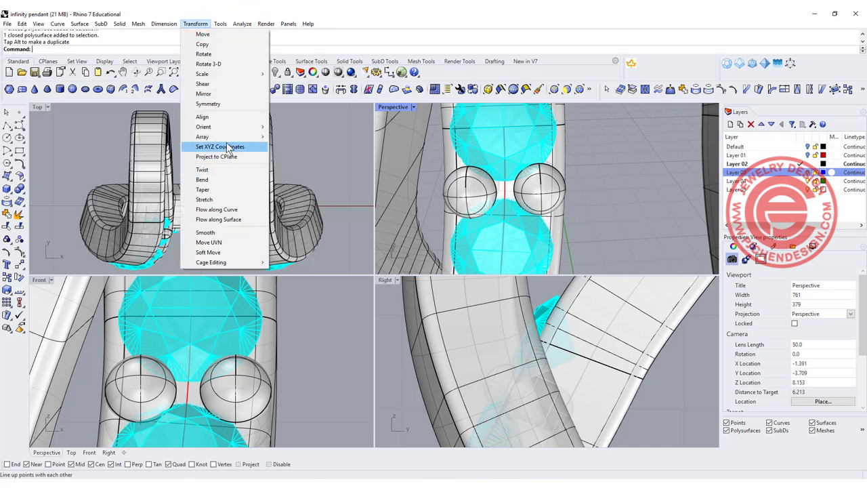
mouse_move(203, 137)
left_click(329, 167)
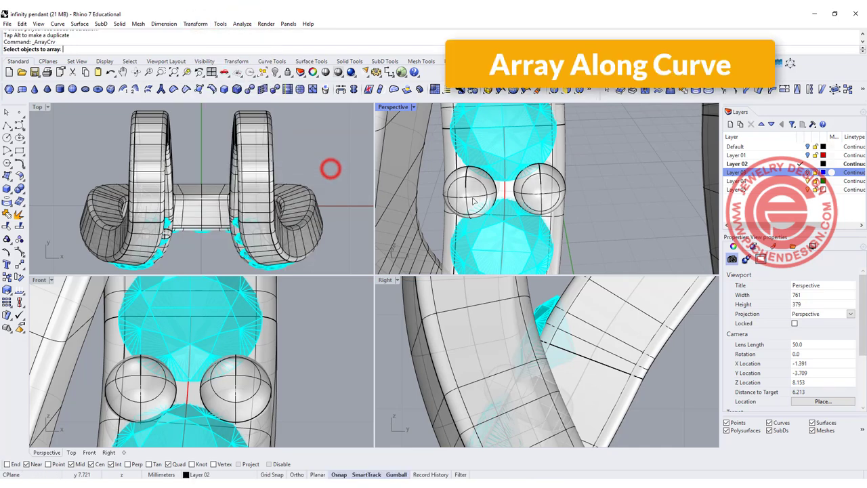
left_click(467, 197)
left_click(546, 197)
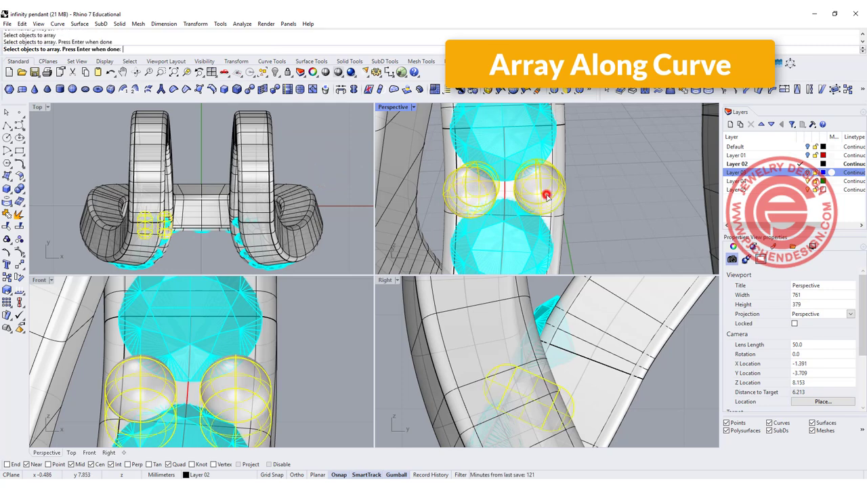
key("Return")
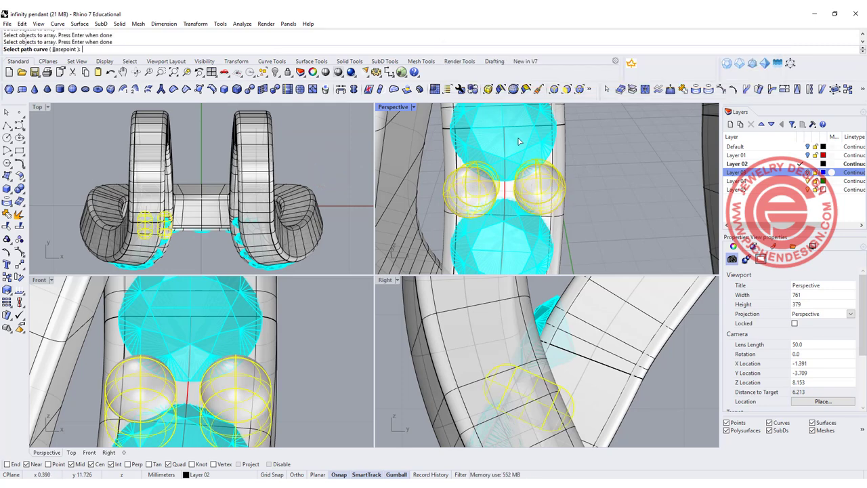
left_click(504, 189)
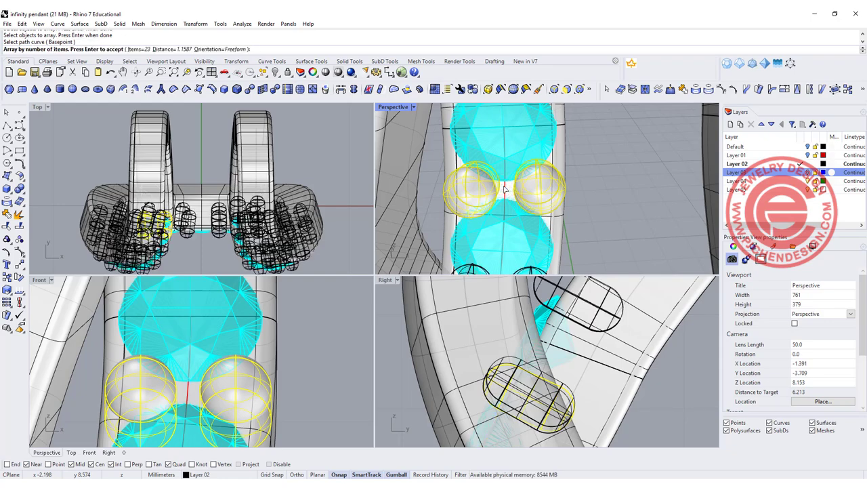
scroll(570, 193, "down", 3)
scroll(571, 193, "down", 5)
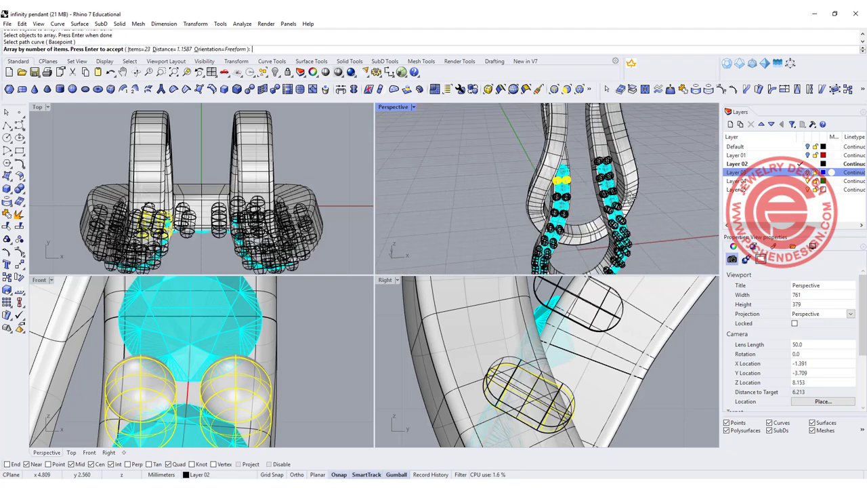
scroll(569, 183, "up", 6)
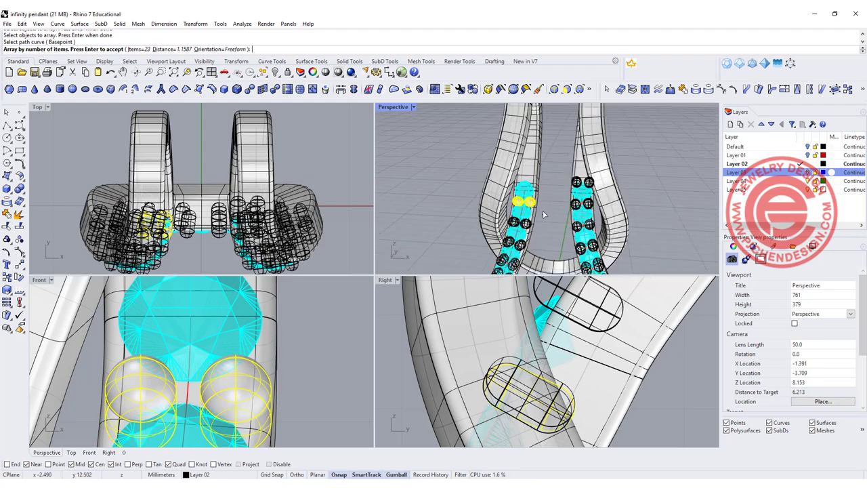
key("Return")
Mirror a copy of the uppermost prong pair from the opposite leg of the loop across the origin, starting the mirror plane at 0.
right_click_drag(549, 223, 489, 145)
left_click(669, 154)
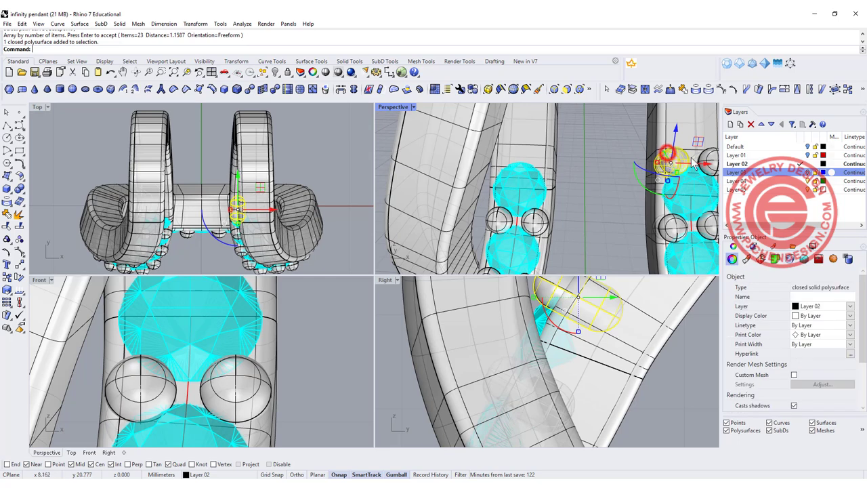
left_click(669, 154, "shift")
left_click(706, 154, "shift")
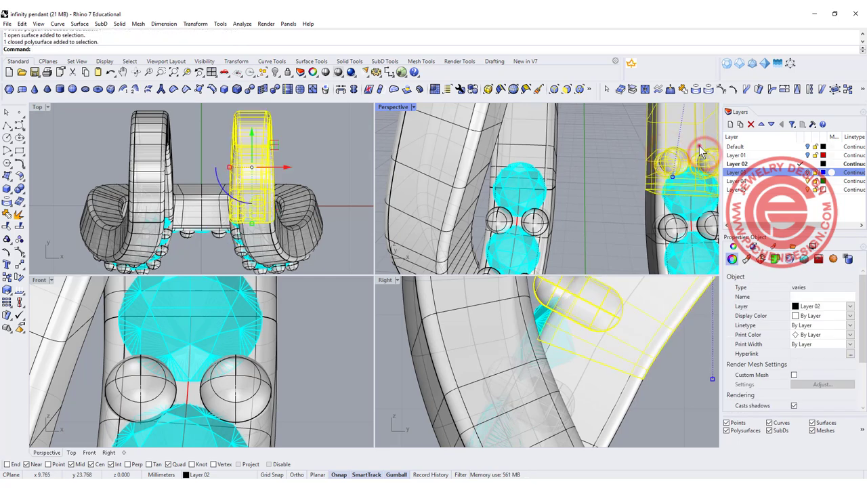
left_click(708, 157, "ctrl")
left_click(18, 267)
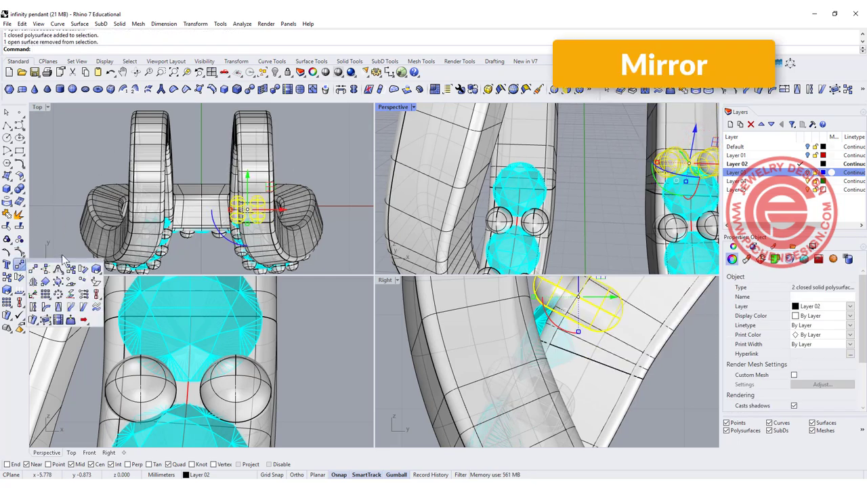
left_click(39, 286)
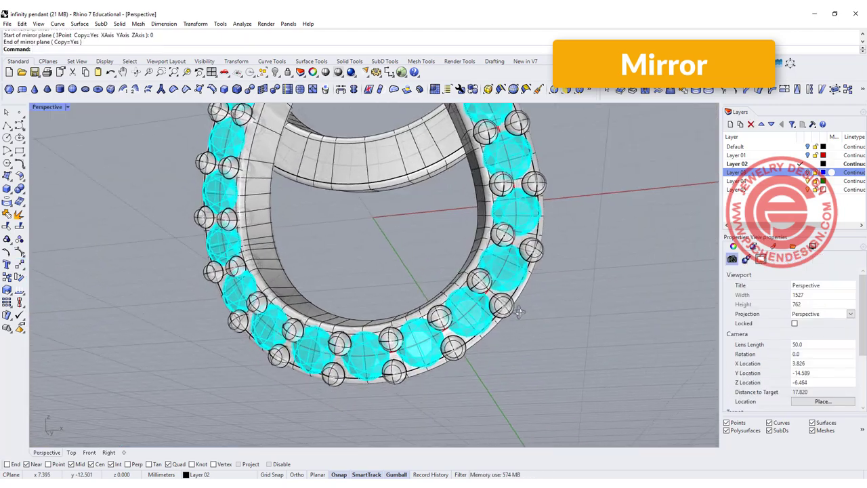
Examine the prongs around the whole front loop, checking their fit against the gems at both upper ends.
right_click_drag(518, 311, 478, 211)
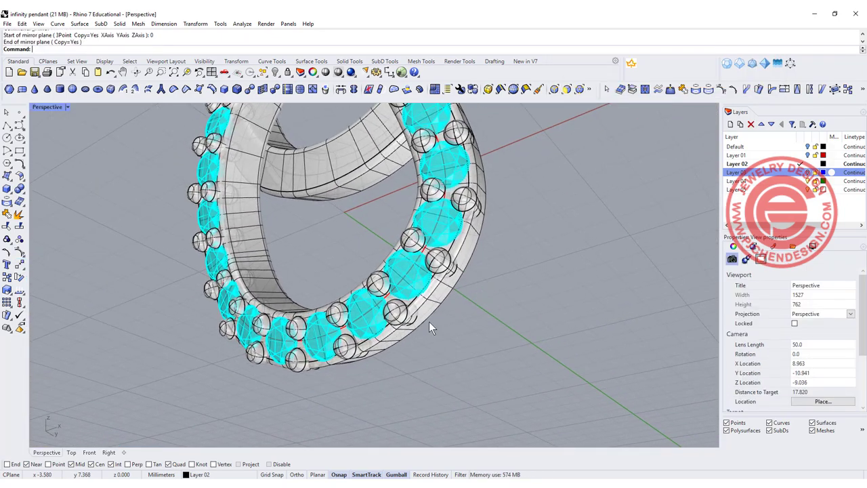
right_click_drag(444, 316, 379, 324)
scroll(338, 163, "up", 7)
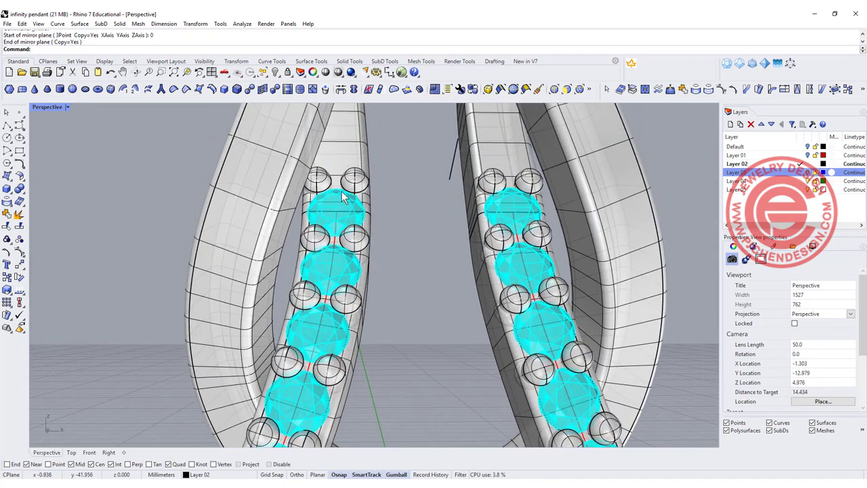
right_click_drag(351, 234, 351, 241)
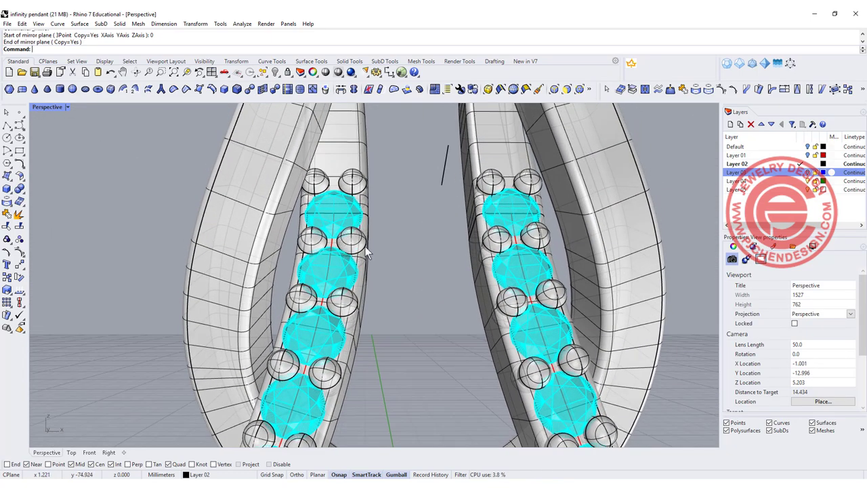
scroll(376, 249, "down", 7)
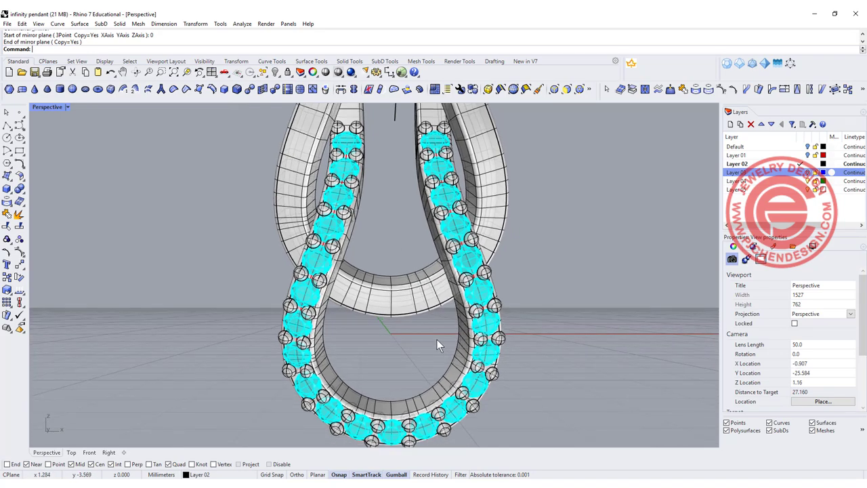
right_click_drag(436, 339, 403, 347)
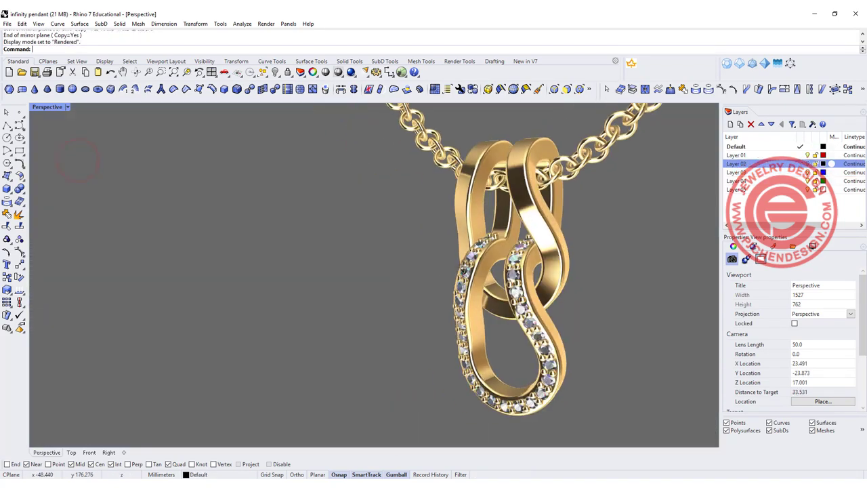
Inspect the finished gold pendant with its chain and gems from the front, sides and back in Rendered display mode.
right_click_drag(439, 263, 580, 260)
scroll(299, 264, "down", 10)
right_click_drag(299, 265, 521, 283)
scroll(349, 336, "up", 5)
right_click_drag(349, 335, 552, 263)
scroll(552, 263, "down", 2)
right_click(579, 259)
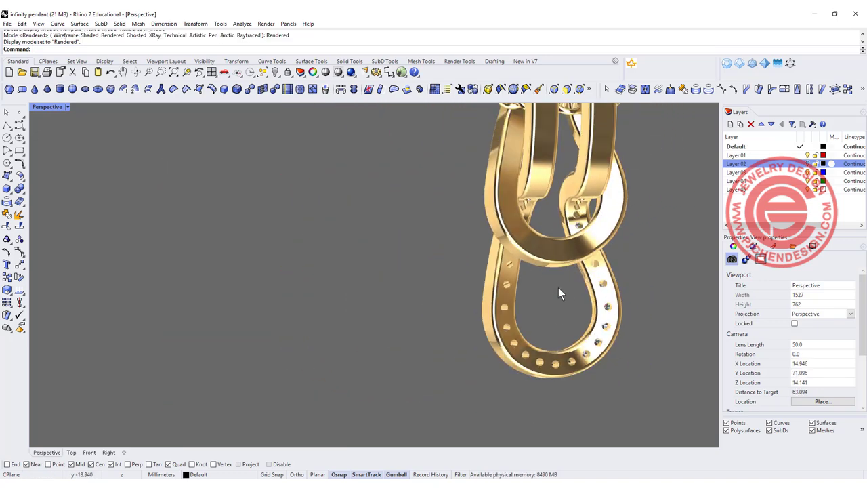
scroll(559, 293, "up", 2)
right_click_drag(559, 292, 462, 277)
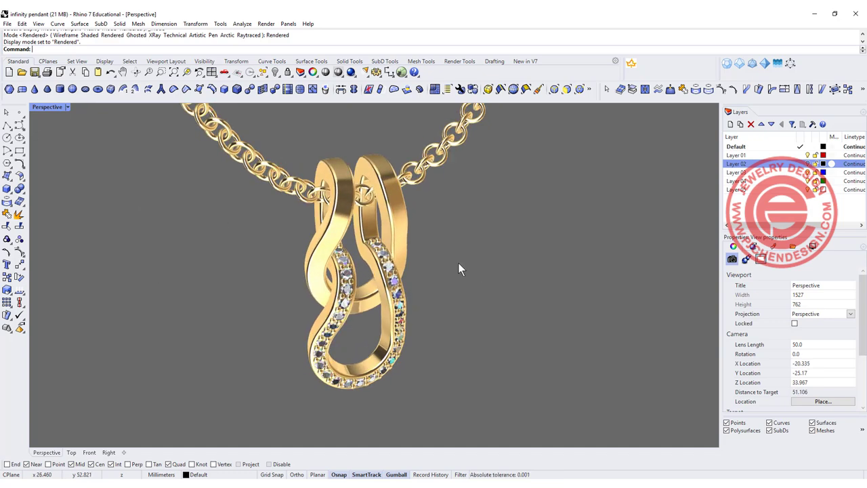
right_click_drag(458, 255, 589, 259)
mouse_move(394, 253)
right_mouse_down()
mouse_move(483, 263)
mouse_move(470, 280)
mouse_move(401, 253)
right_mouse_up()
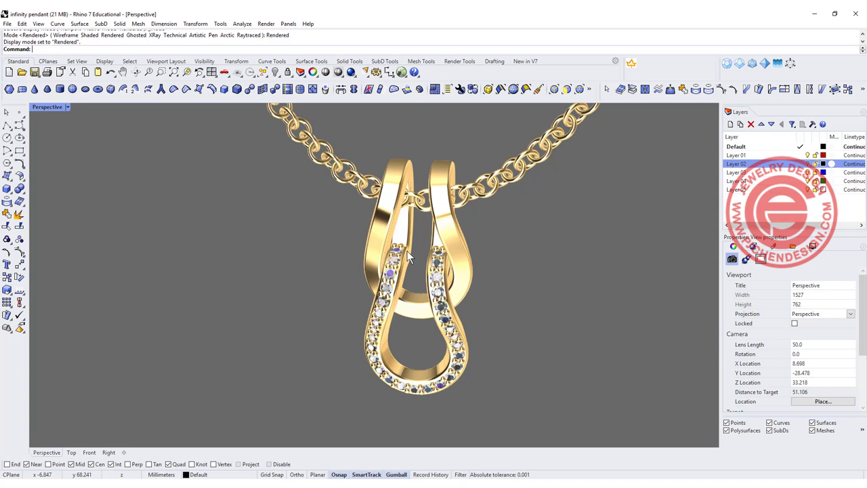